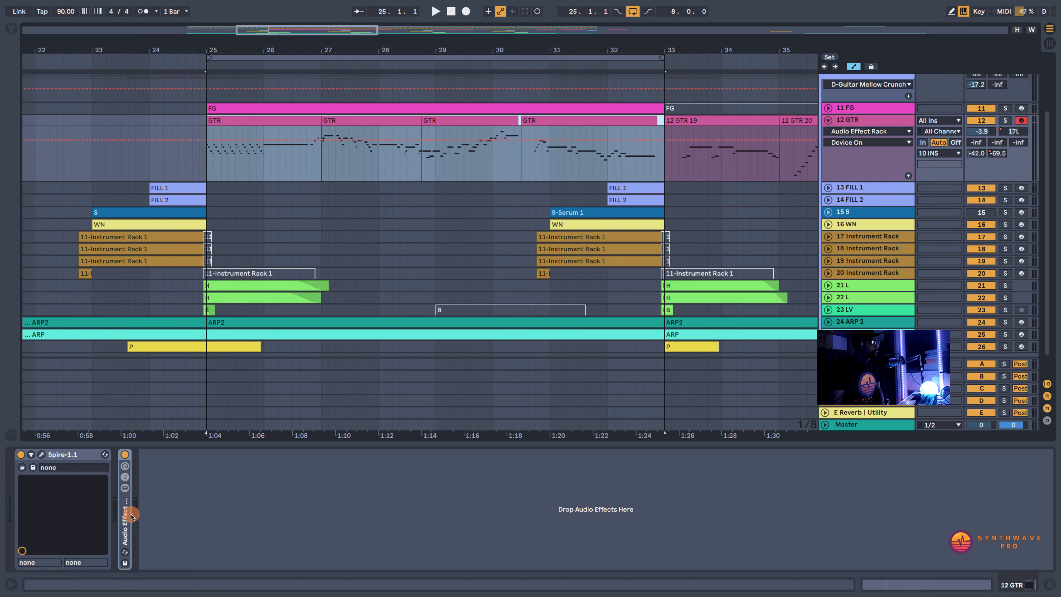
- Show the devices inside the Audio Effect Rack on the GTR track and switch the whole rack off
left_click(125, 488)
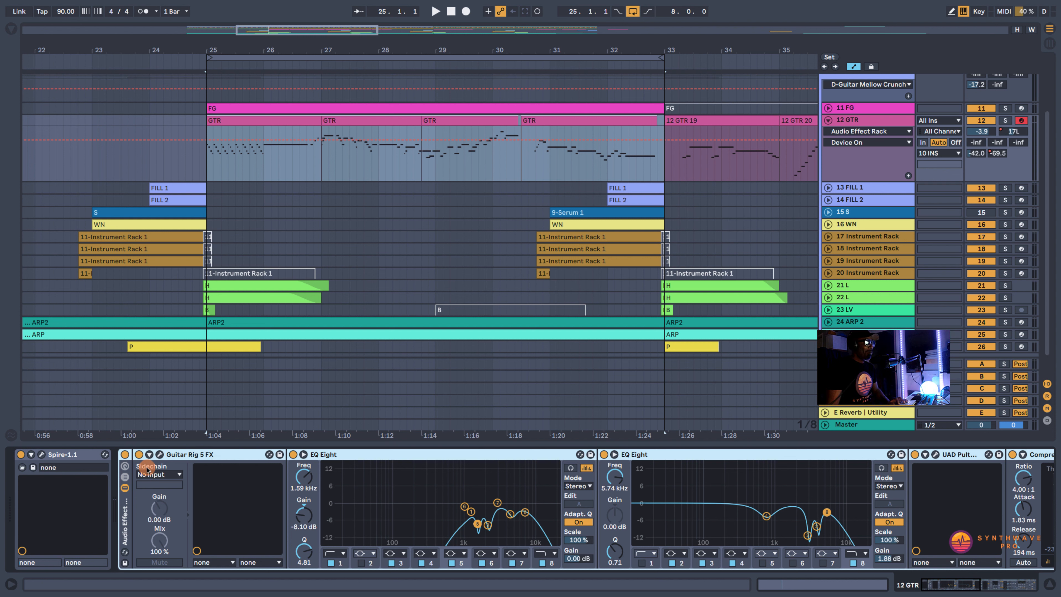
left_click(125, 454)
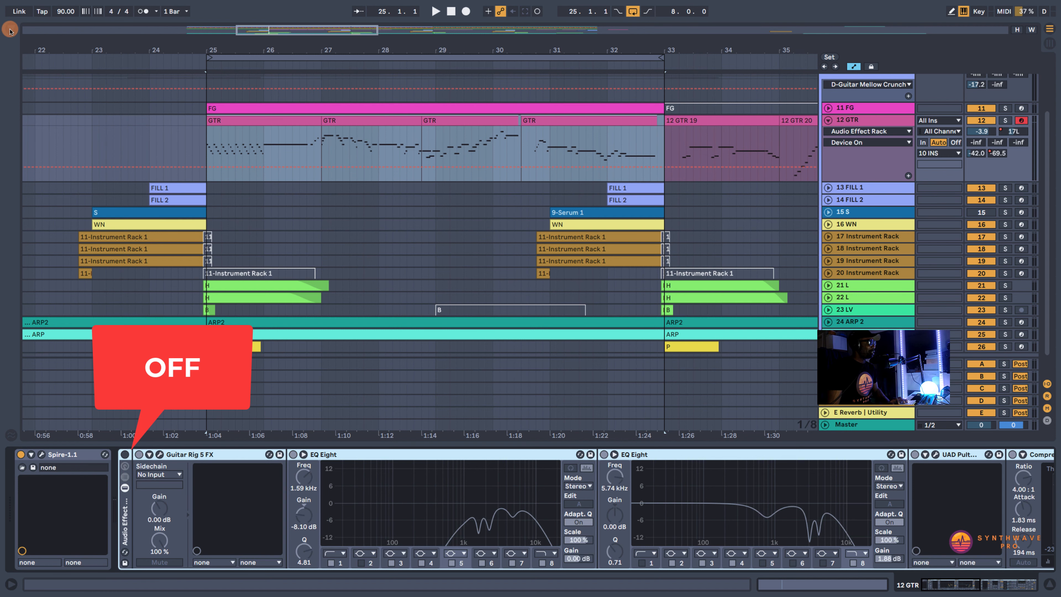
- Insert a Utility between Spire-1.1 and the Audio Effect Rack and set its gain to -7.00 dB
left_click(9, 29)
scroll(153, 292, "down", 3)
left_click(153, 301)
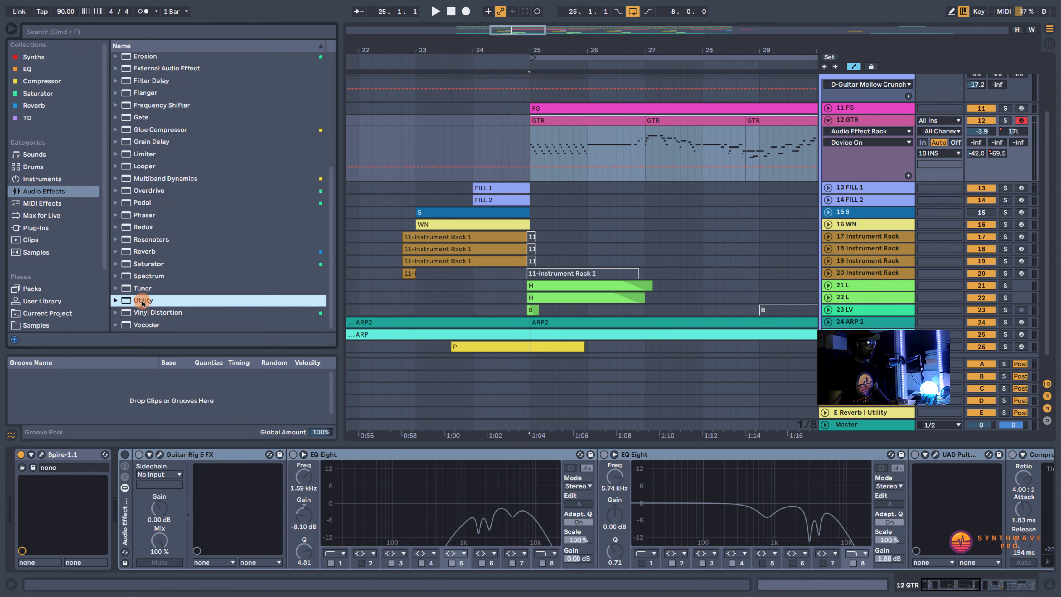
left_click_drag(143, 302, 120, 510)
left_click(11, 32)
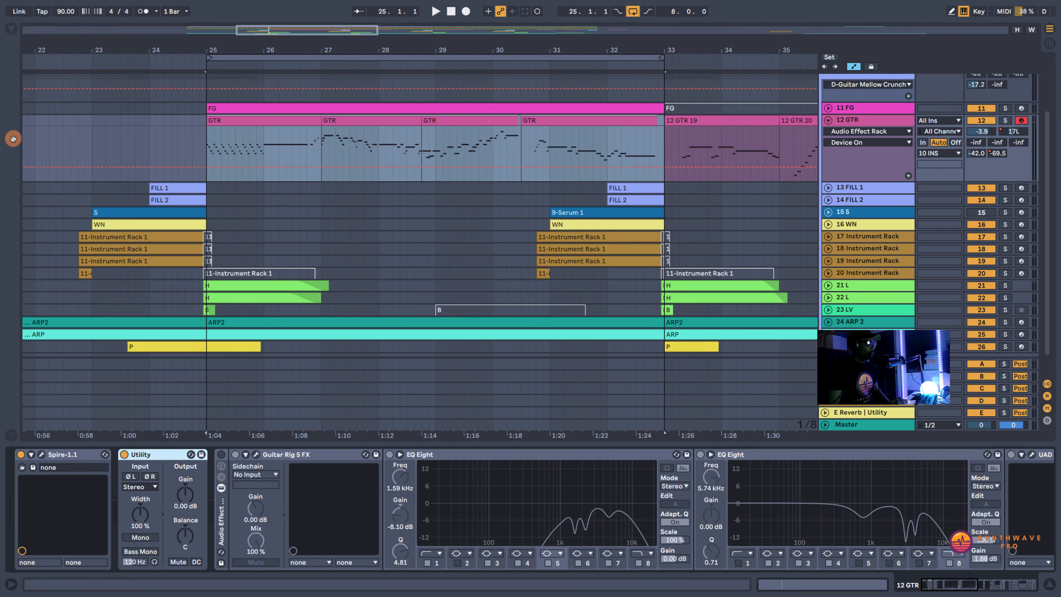
left_click(180, 506)
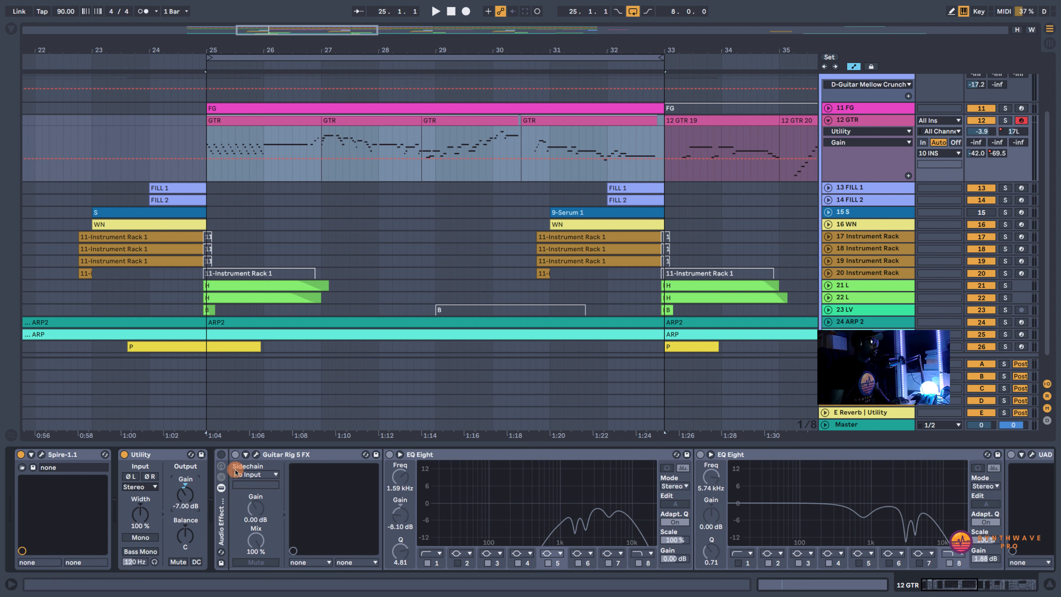
- Play the looped GTR section with the Audio Effect Rack bypassed, then stop playback
left_click(222, 454)
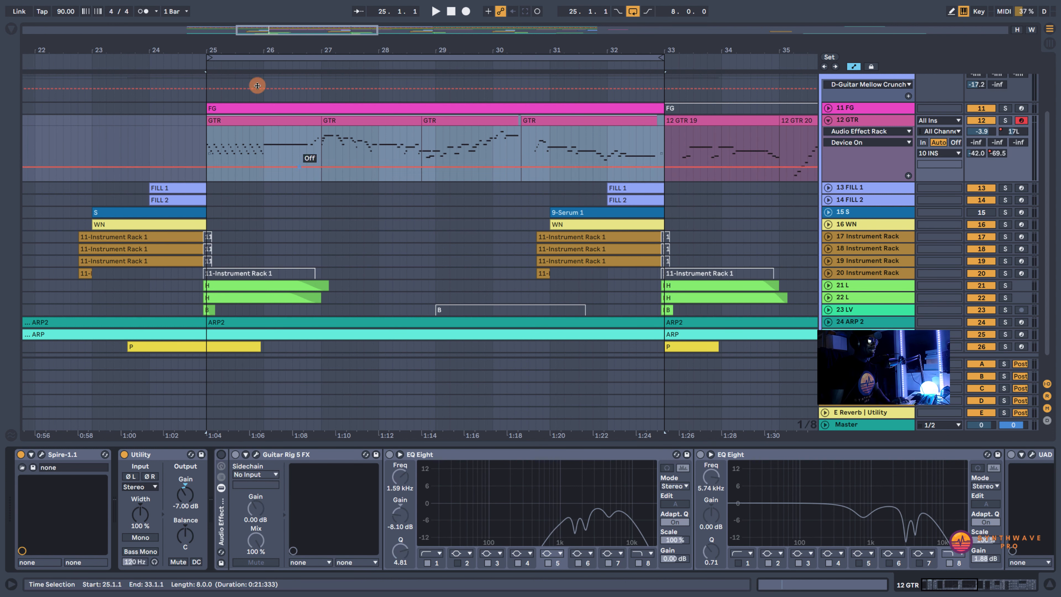
left_click(237, 125)
key("space")
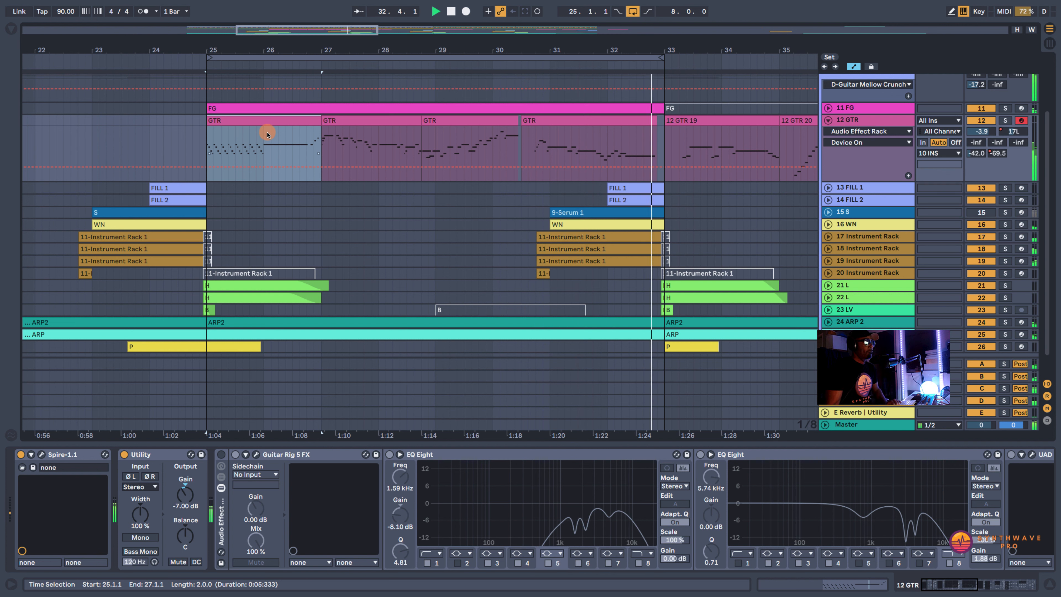
key("space")
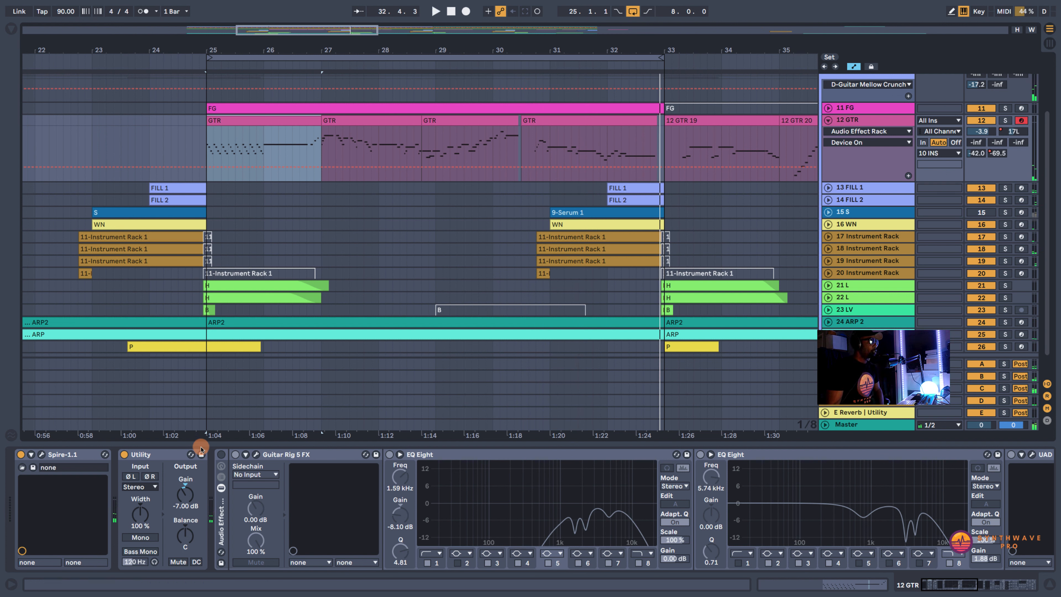
- Switch the Audio Effect Rack on and the new Utility off, and play the GTR section with the effects
left_click(221, 455)
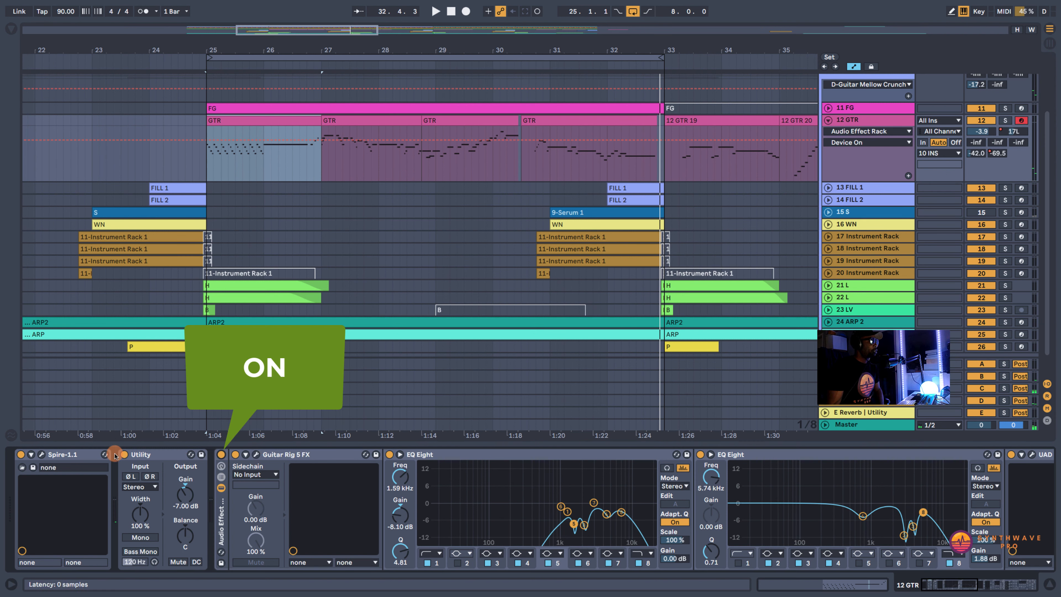
left_click(125, 454)
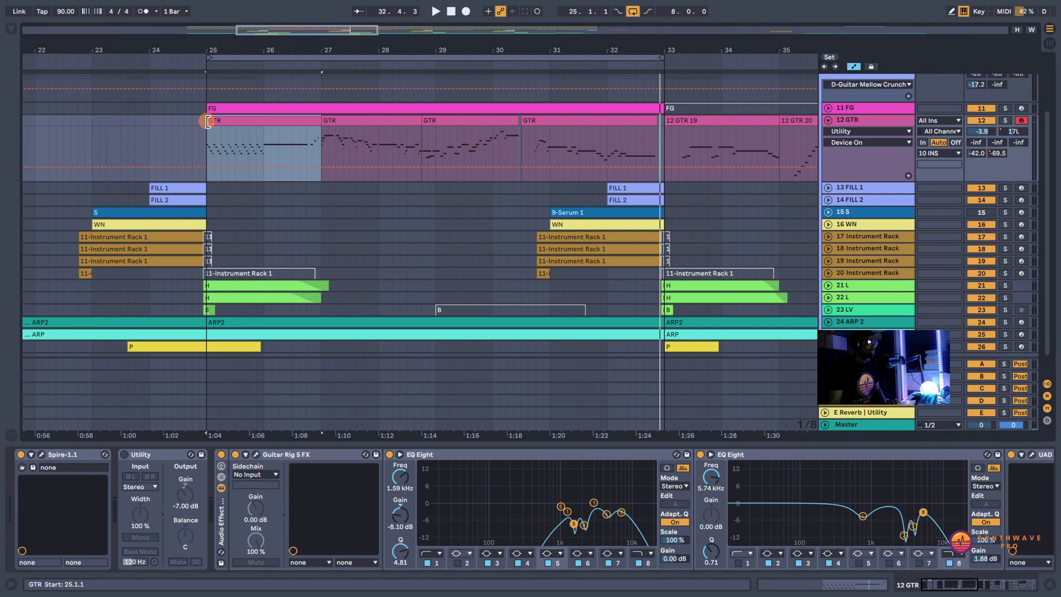
key("space")
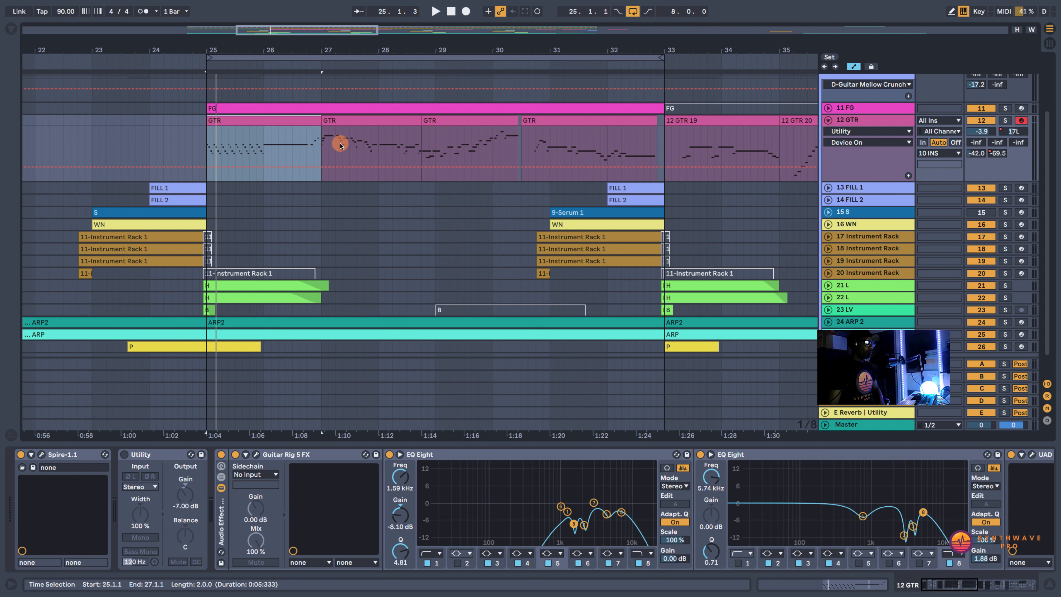
- Toggle the Audio Effect Rack off and back on to demonstrate bypassing it
left_click(221, 454)
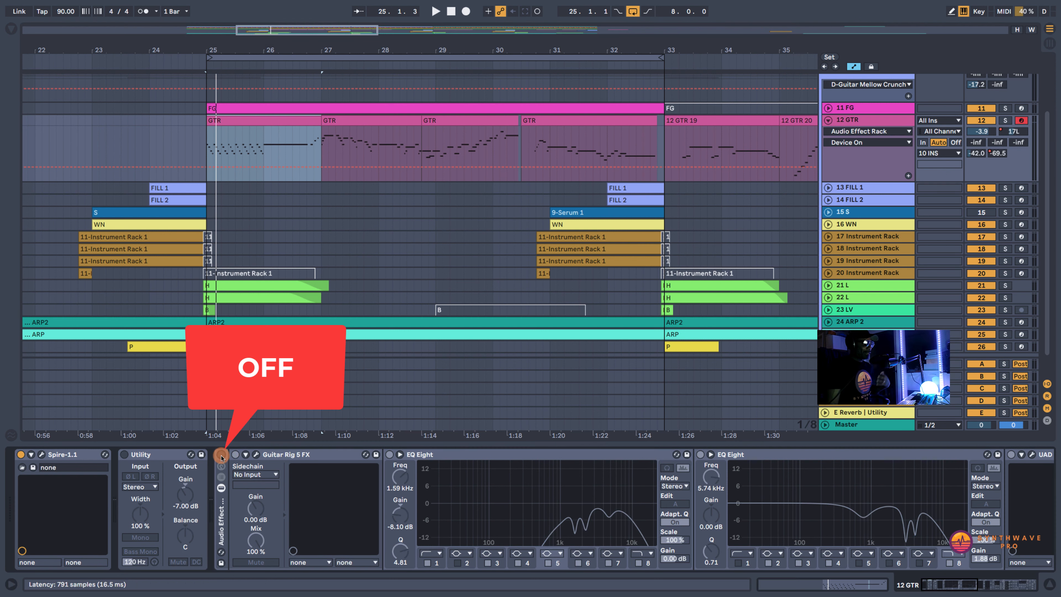
left_click(223, 455)
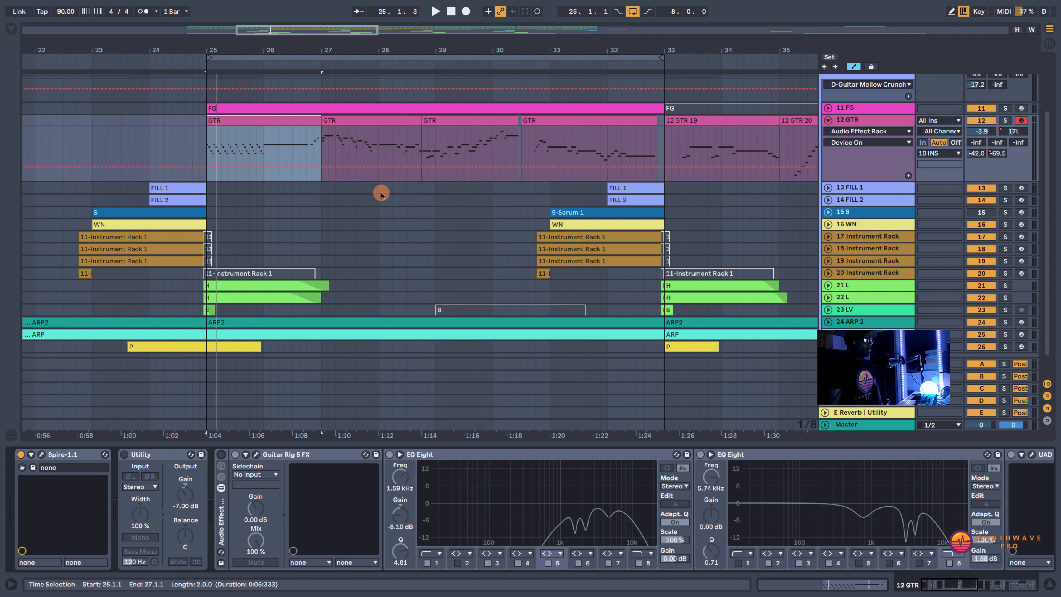
left_click(221, 455)
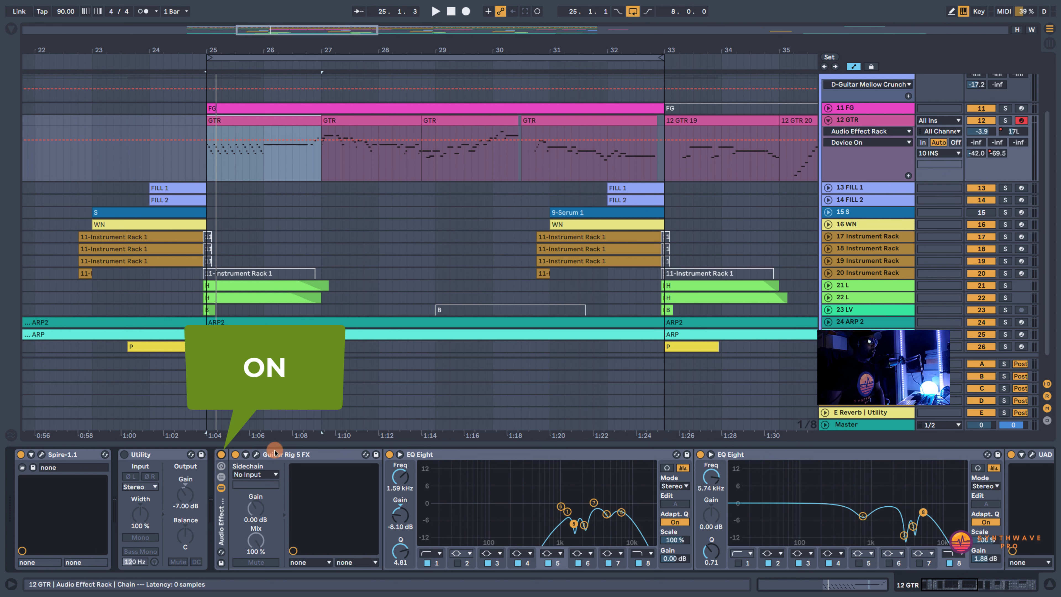
- Open the Guitar Rig 5 FX plug-in window and move it clear of the device chain
left_click(293, 455)
left_click(257, 455)
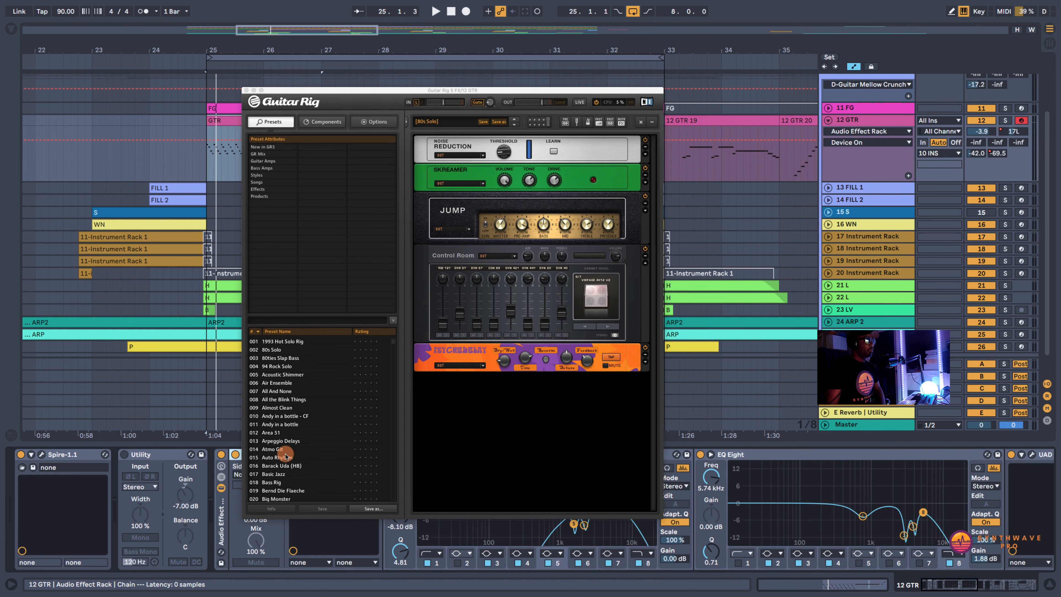
left_click_drag(454, 92, 582, 102)
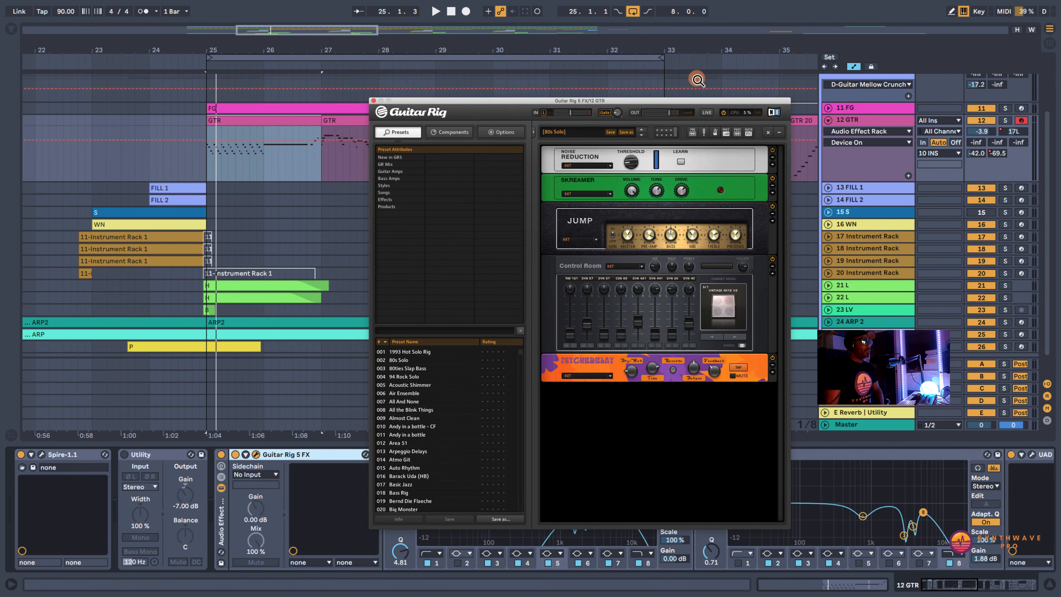
left_click_drag(679, 103, 427, 18)
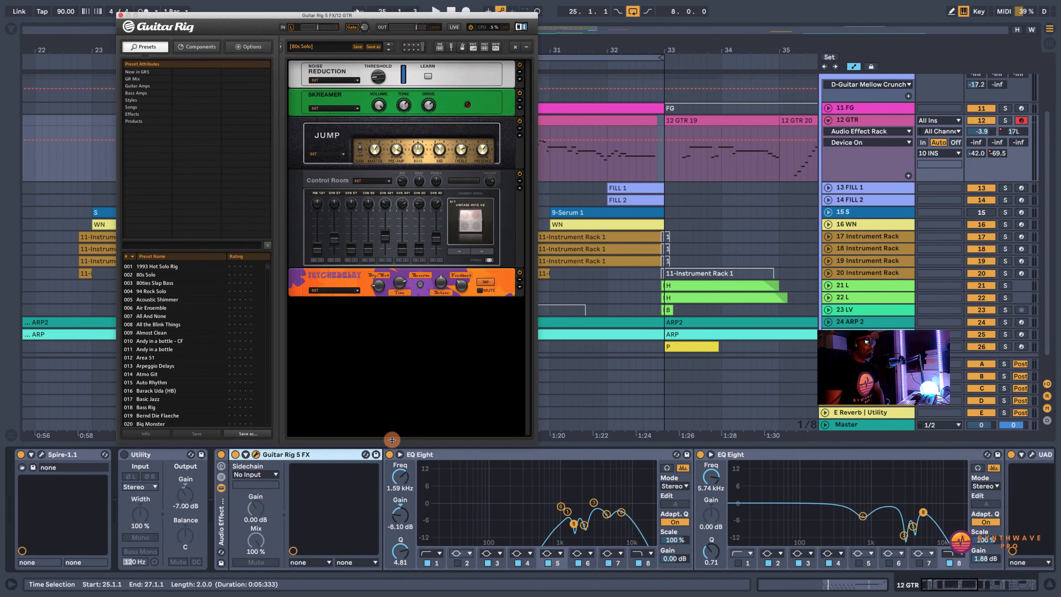
- Switch off both EQ Eights, the UAD Pultec, the Compressor and the Glue Compressor inside the rack
left_click(390, 455)
left_click(700, 454)
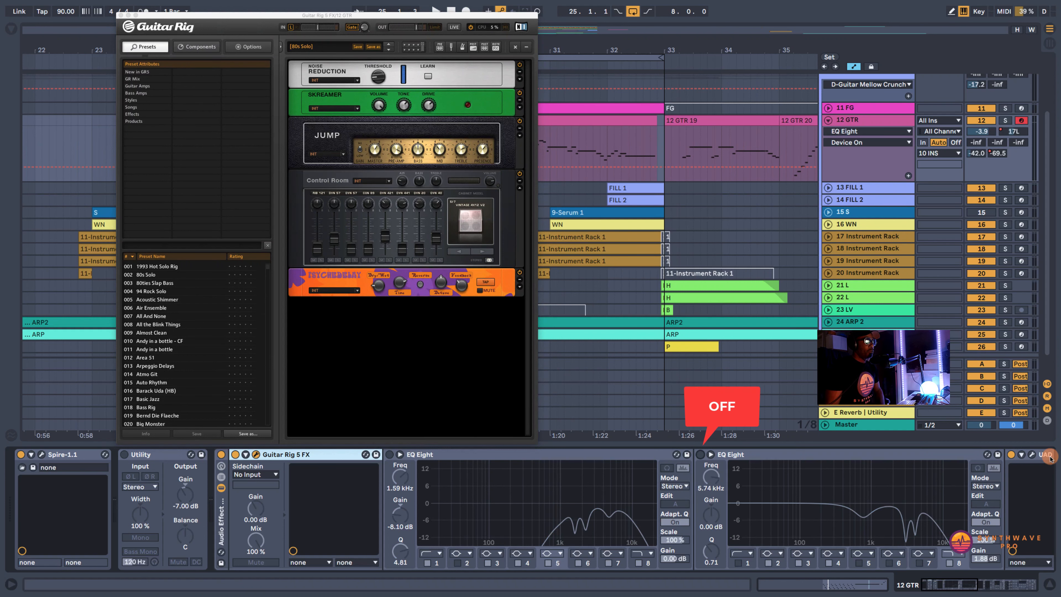
left_click(1012, 455)
left_click(1002, 583)
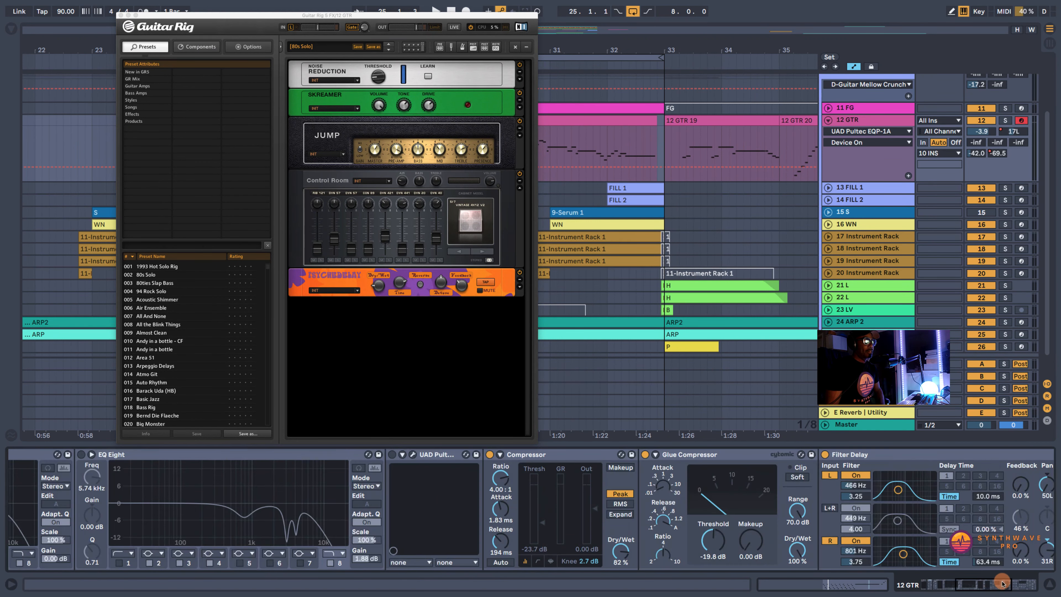
left_click(489, 455)
left_click(645, 454)
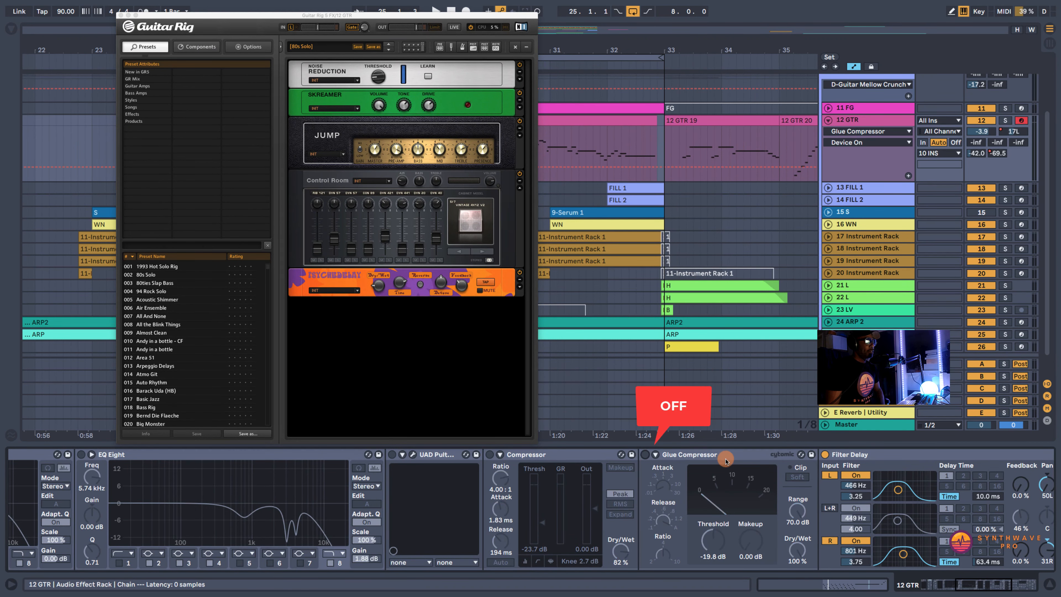
- Switch off the Filter Delay, Auto Pan, Utility and Limiter at the end of the rack
left_click(825, 455)
left_click(974, 582)
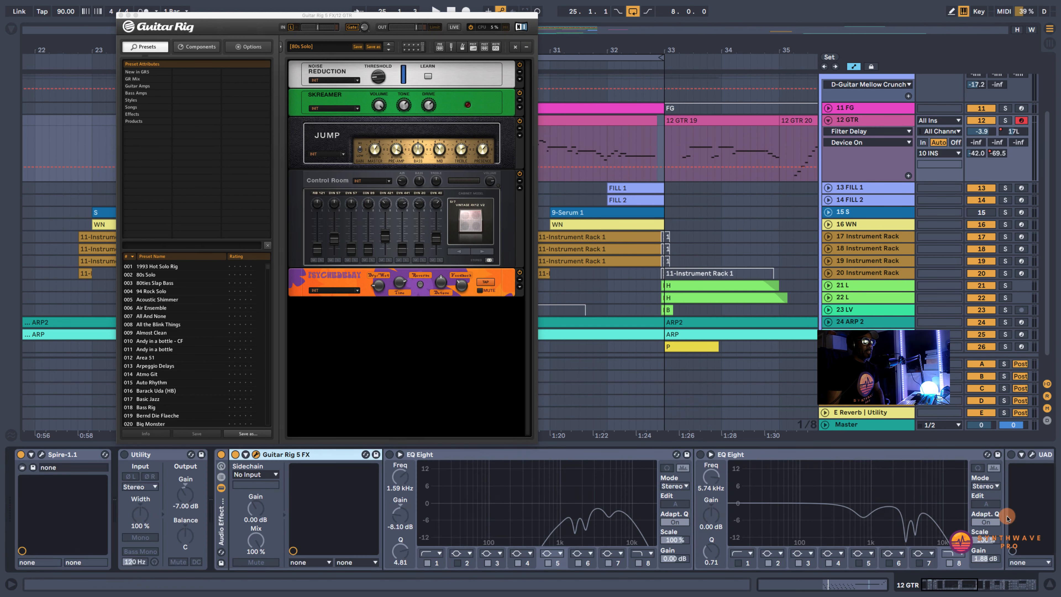
left_click(986, 583)
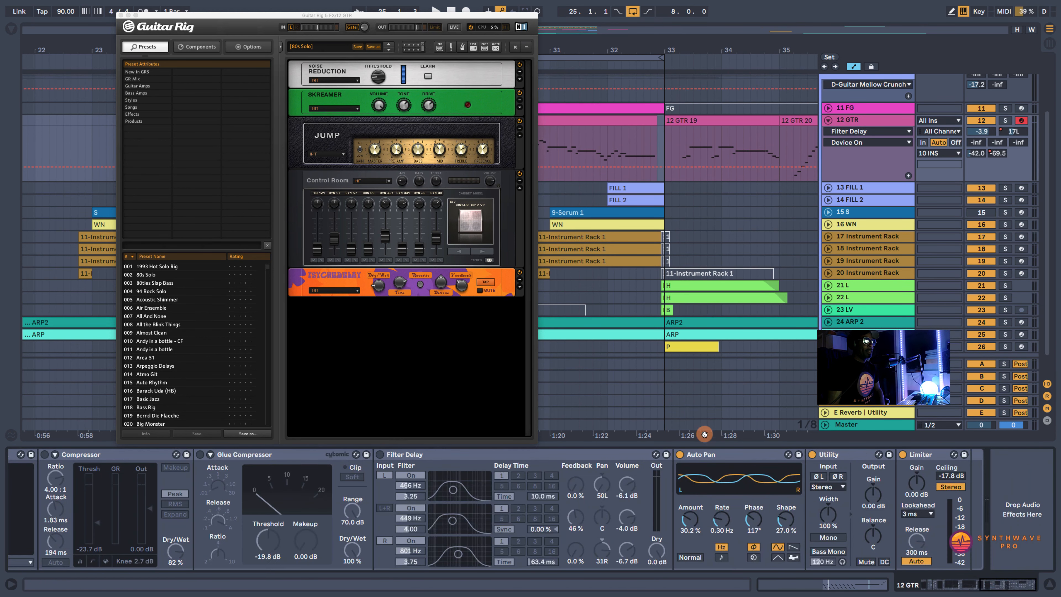
left_click(680, 454)
left_click(812, 454)
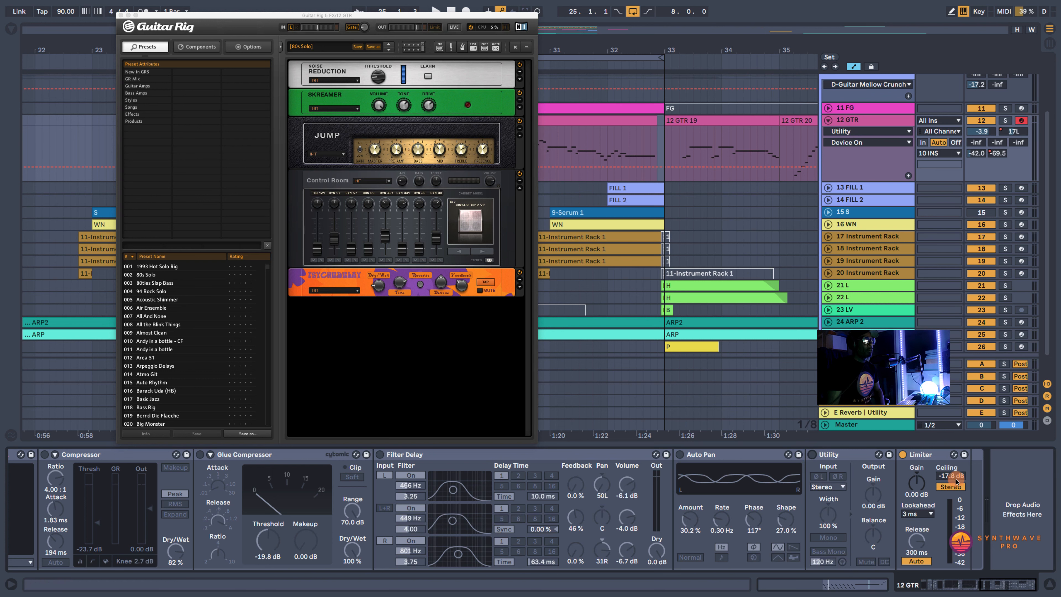
left_click(902, 455)
left_click_drag(981, 586, 855, 581)
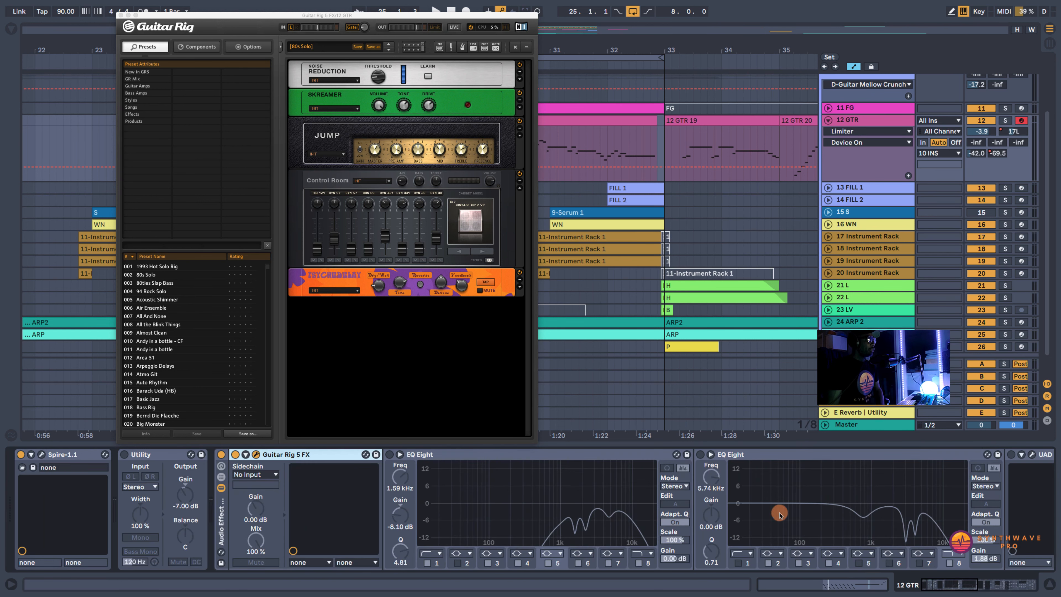
- Solo the GTR track and play the section with Guitar Rig 5 FX as the rack's only active effect
left_click_drag(439, 17, 689, 164)
left_click(1005, 120)
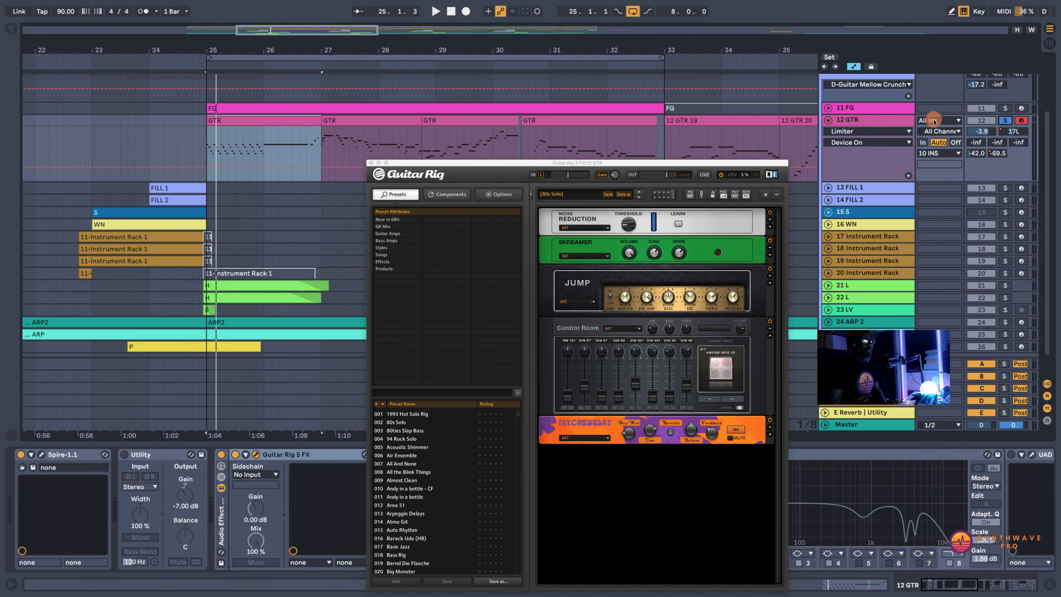
left_click(480, 170)
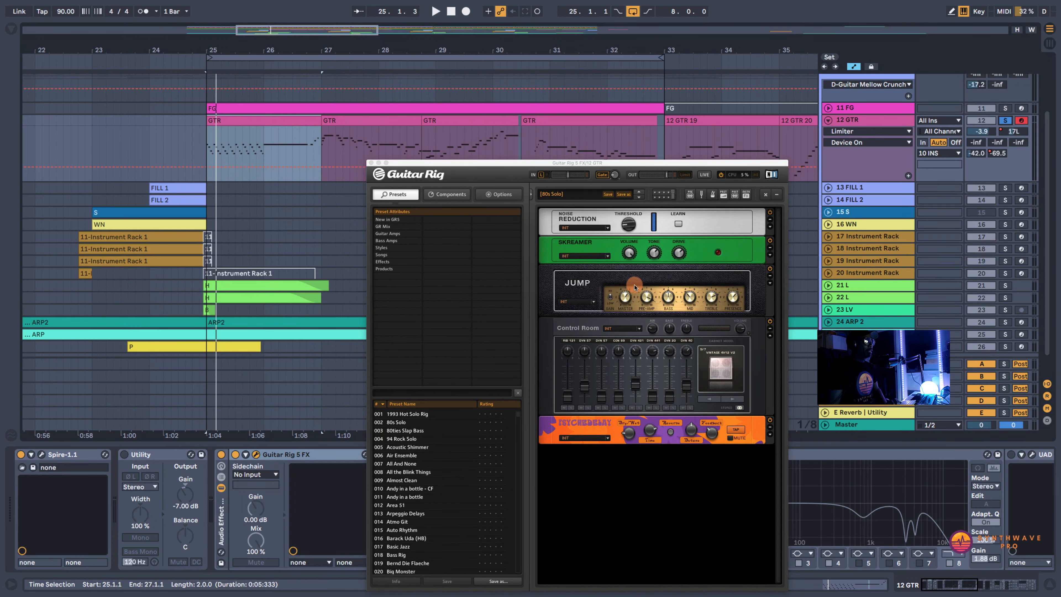
key("space")
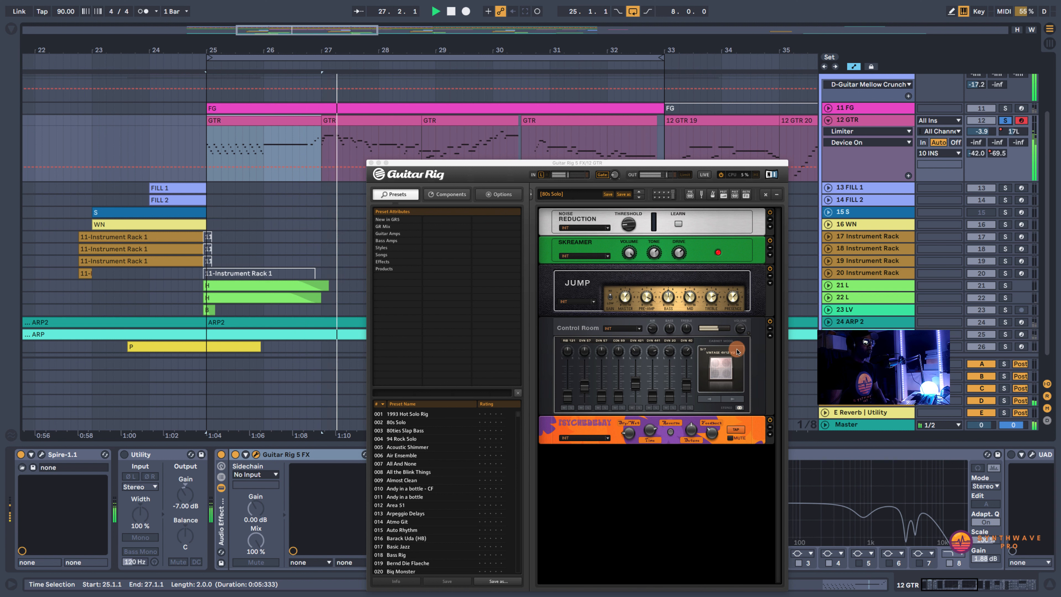
key("space")
- Switch off the PsycheDelay, Control Room, Jump and Skreamer modules in Guitar Rig, leaving Noise Reduction on
left_click(771, 421)
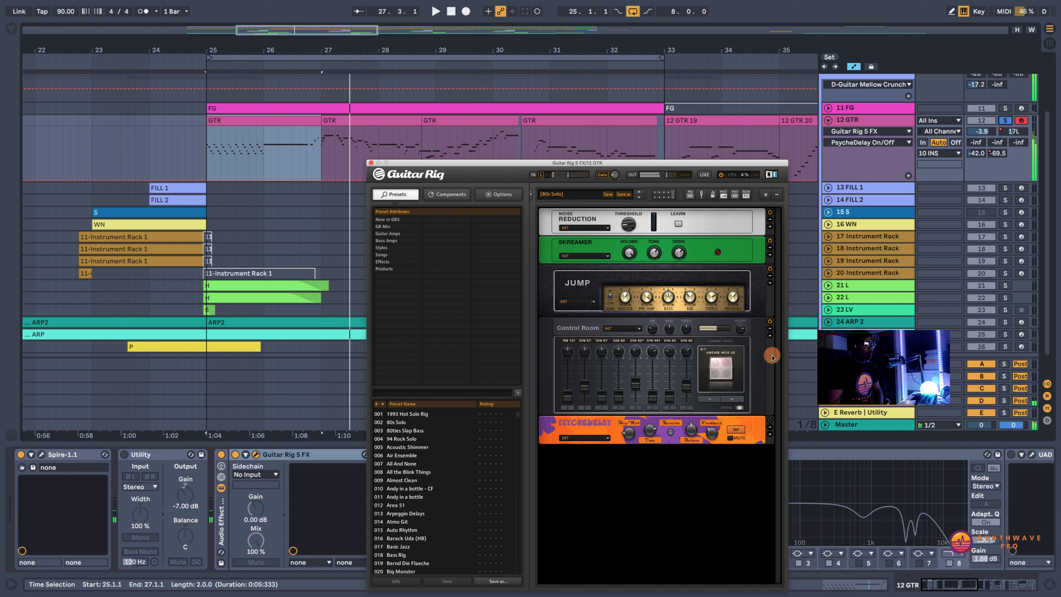
left_click(770, 321)
left_click(770, 269)
left_click(769, 241)
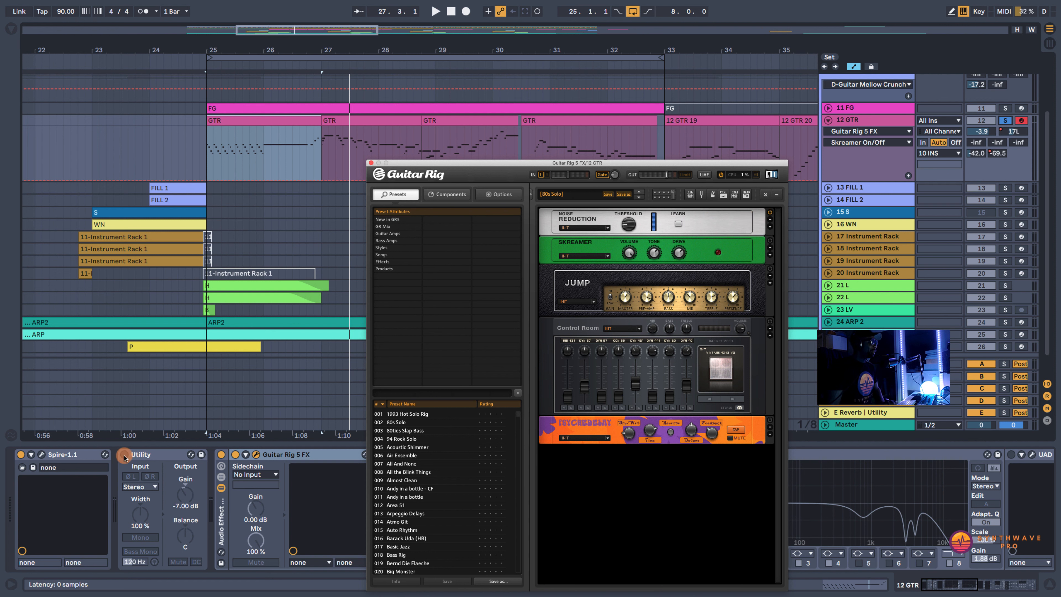
- Switch the Utility before the rack back on and adjust Guitar Rig's Noise Reduction threshold while playing the section
left_click(133, 454)
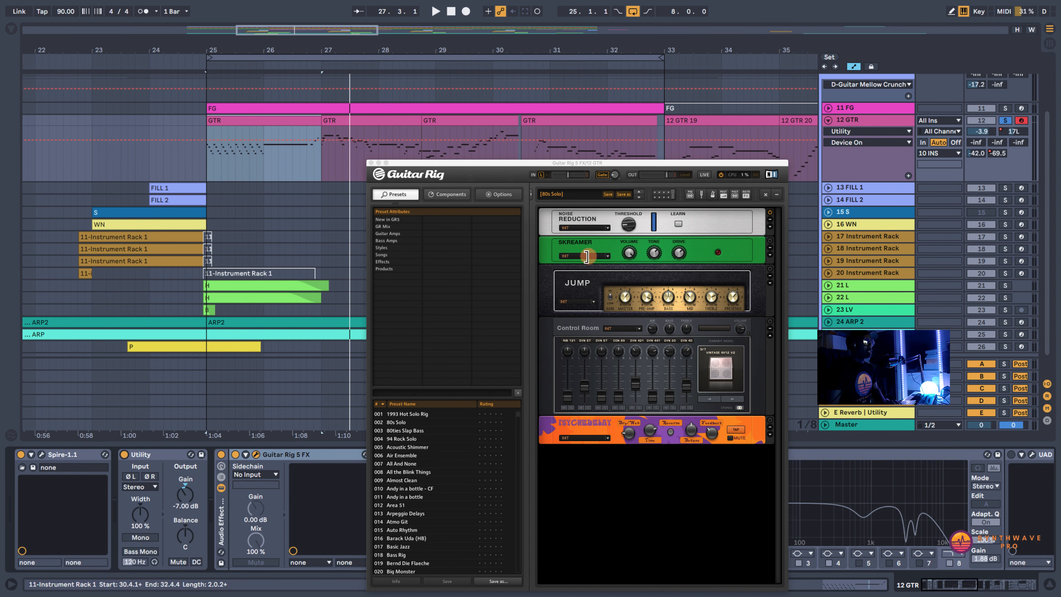
key("space")
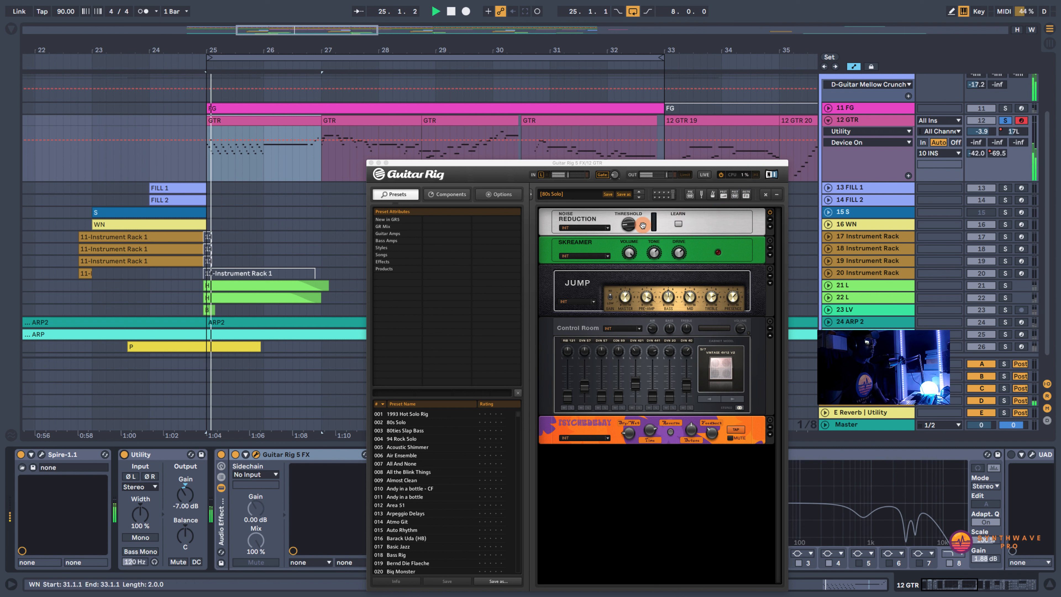
left_click(631, 226)
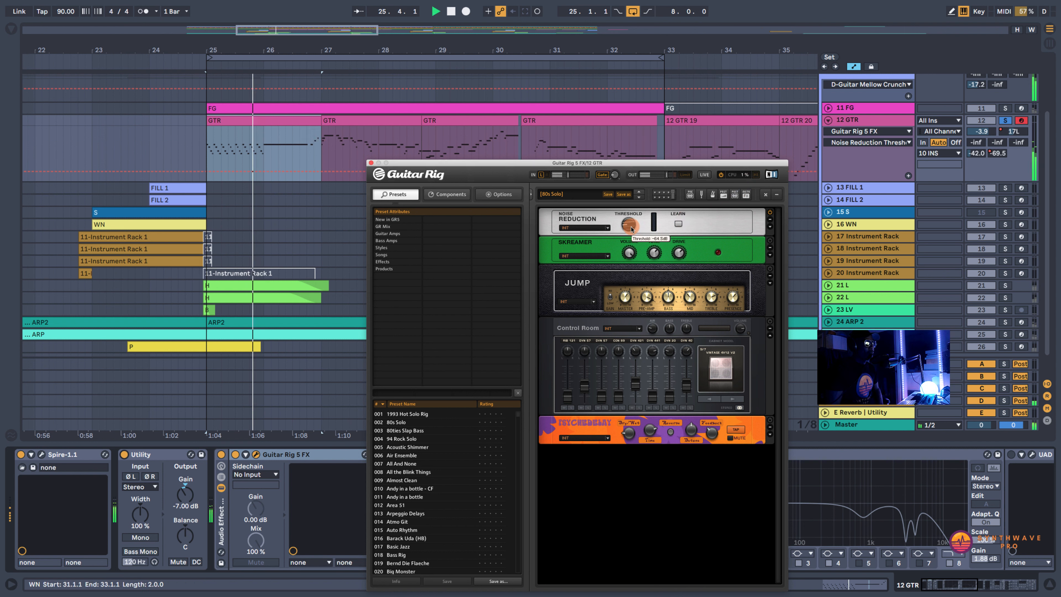
mouse_move(632, 222)
left_mouse_down()
mouse_move(637, 201)
mouse_move(629, 243)
left_mouse_up()
key("space")
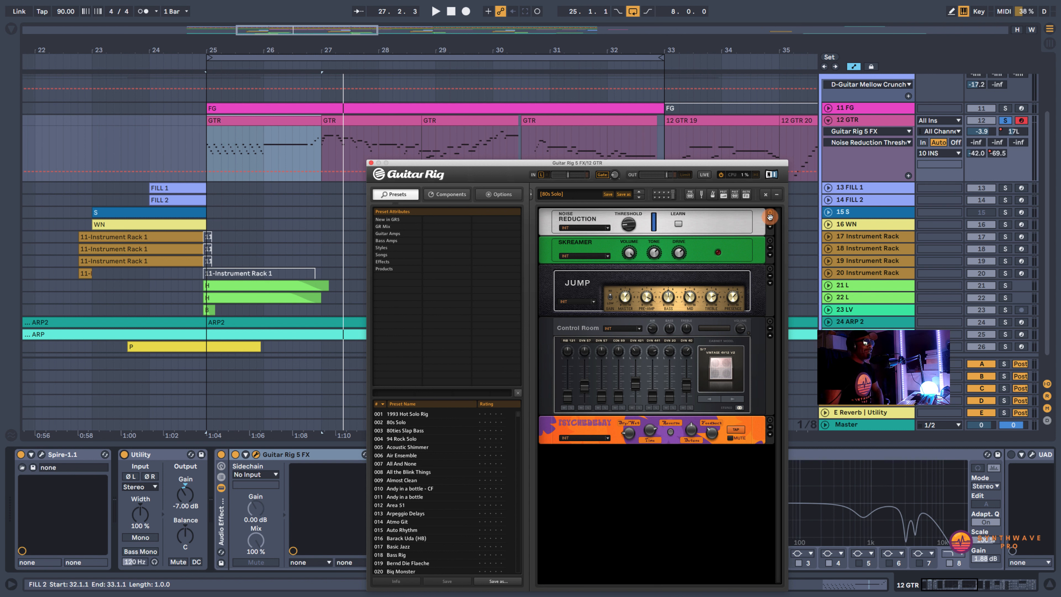
- Switch on the Skreamer module in Guitar Rig and play the section with it
left_click(771, 241)
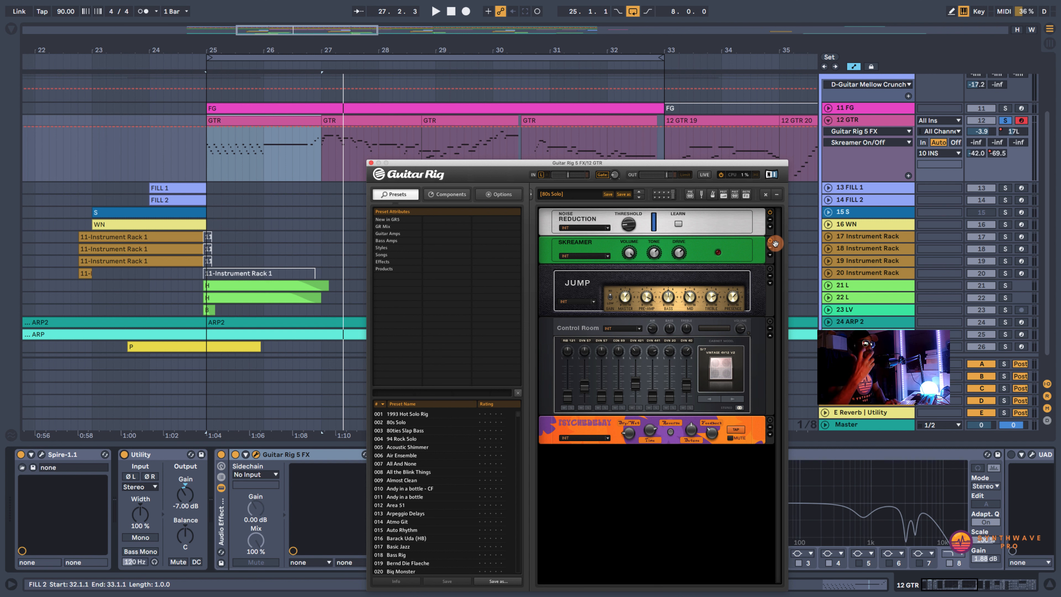
key("space")
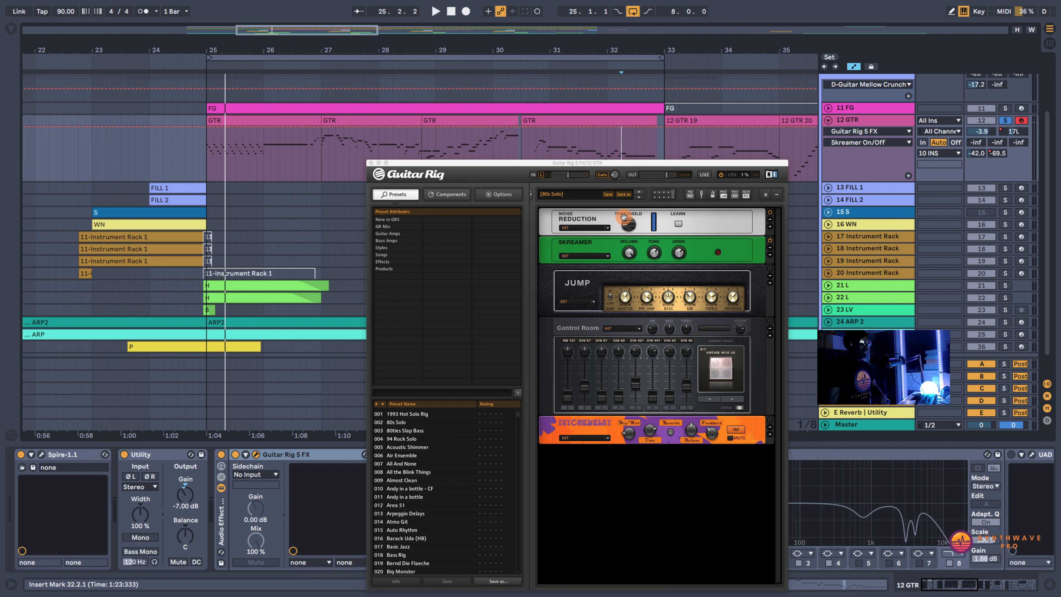
- Switch on the Jump amp module in Guitar Rig and play the section with it
left_click_drag(620, 218, 634, 220)
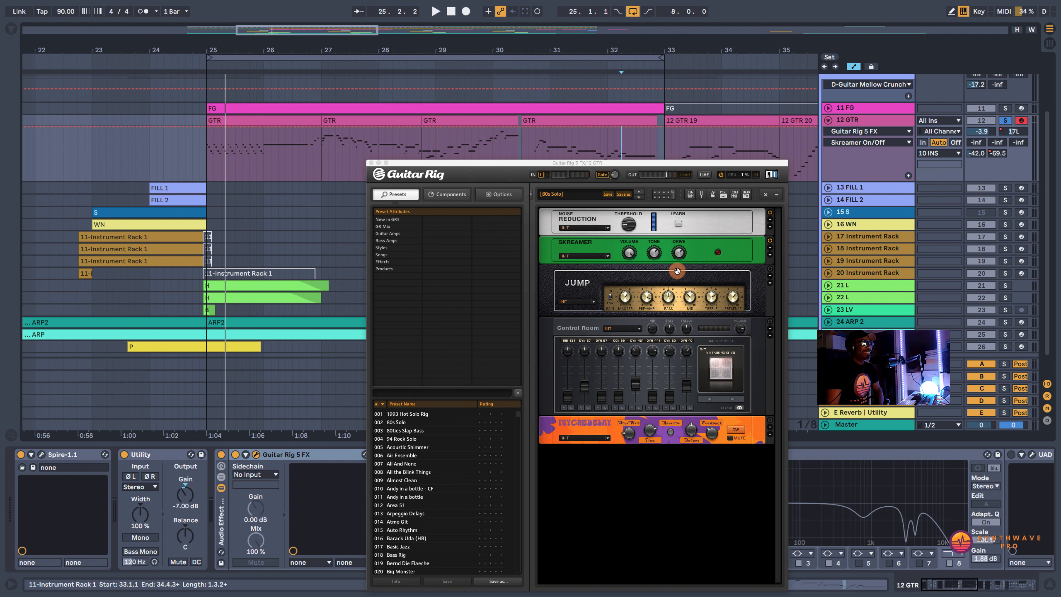
left_click(771, 270)
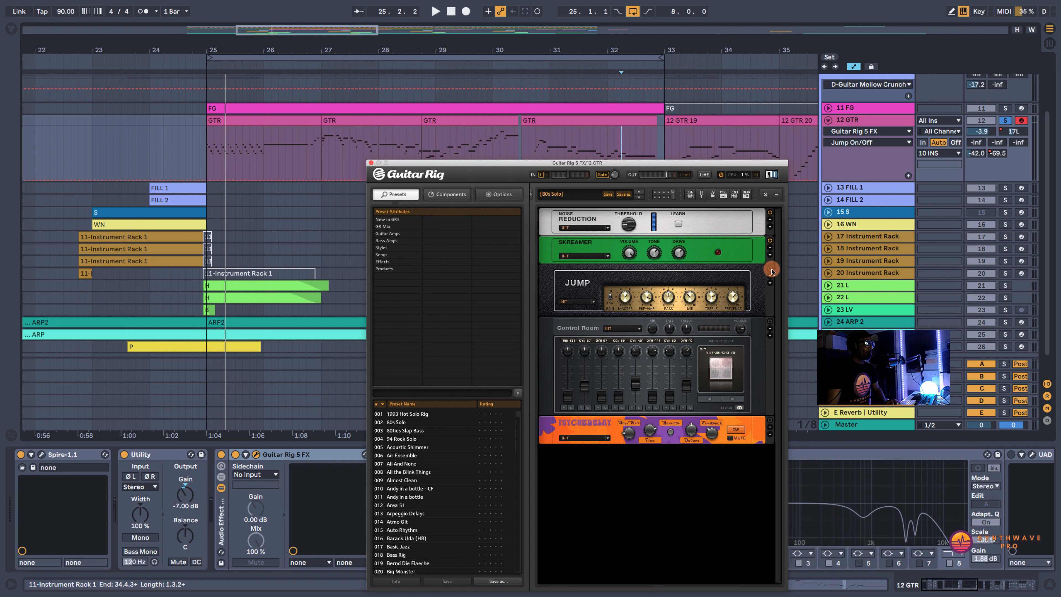
key("space")
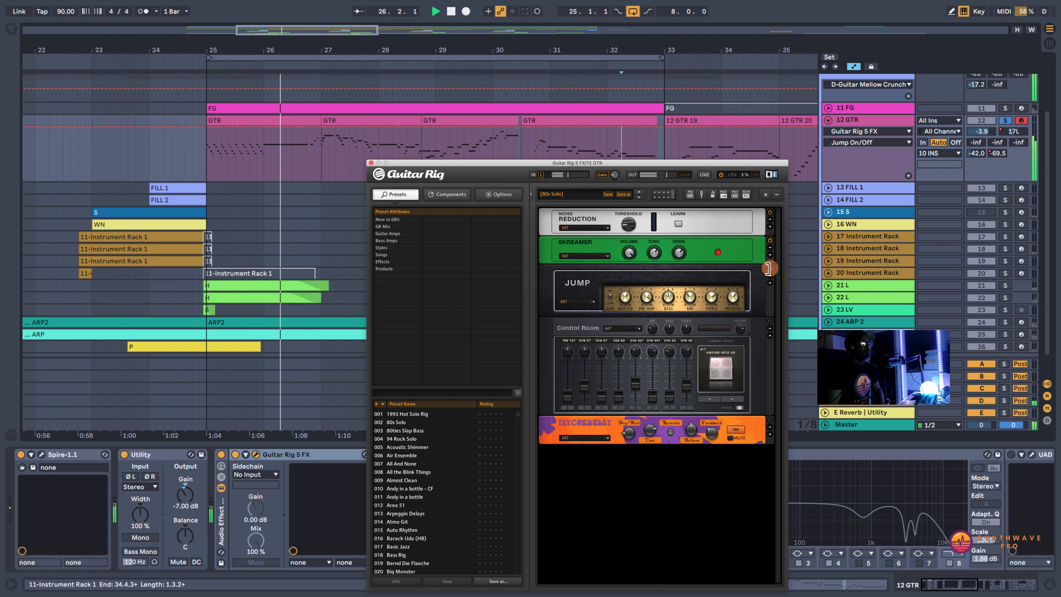
key("space")
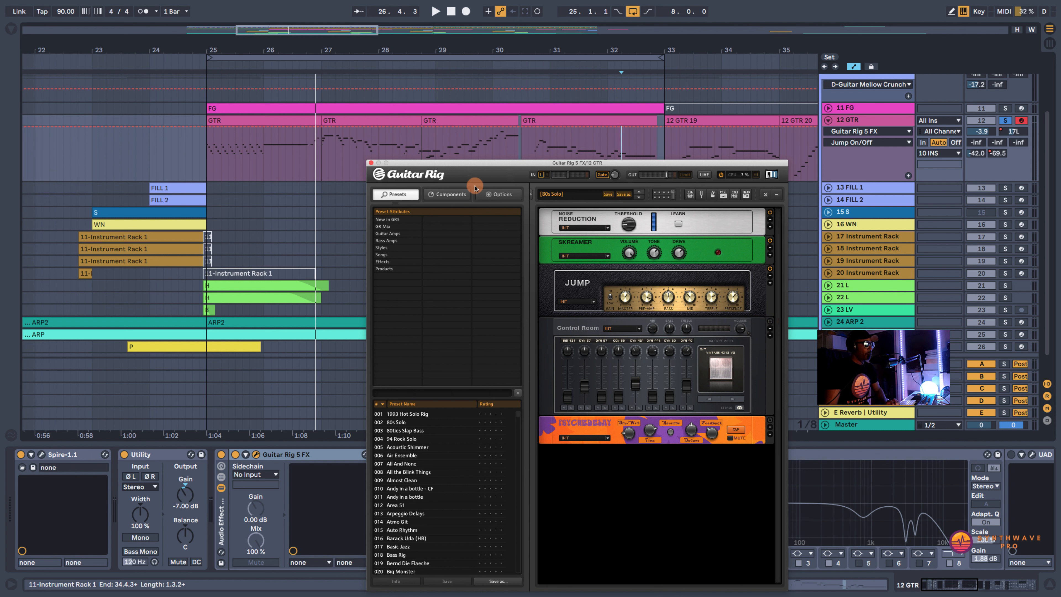
- Play the section from bar 25 and switch on Guitar Rig's Control Room module during playback
left_click(203, 144)
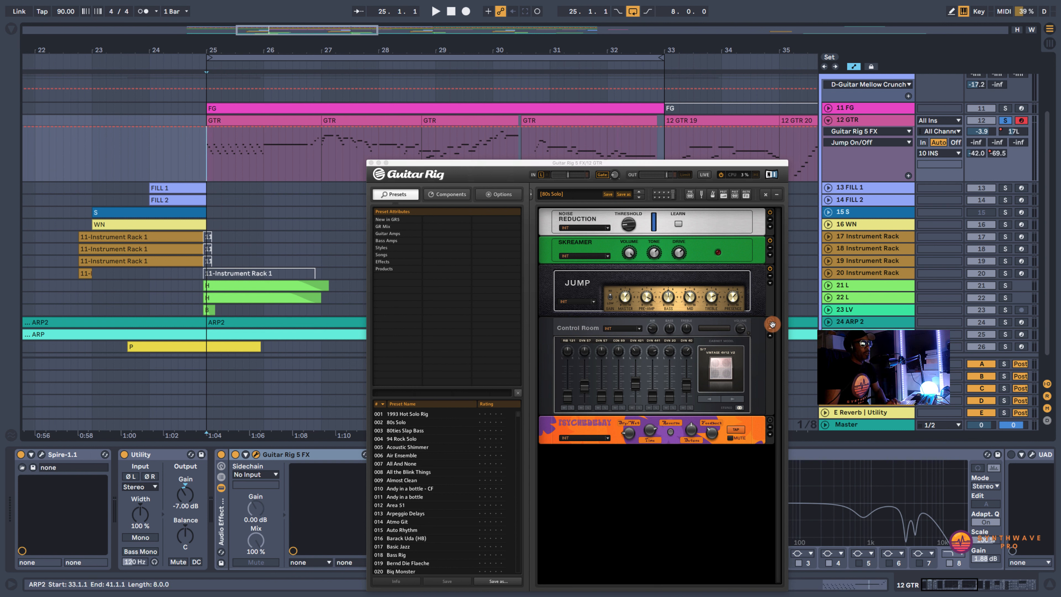
key("space")
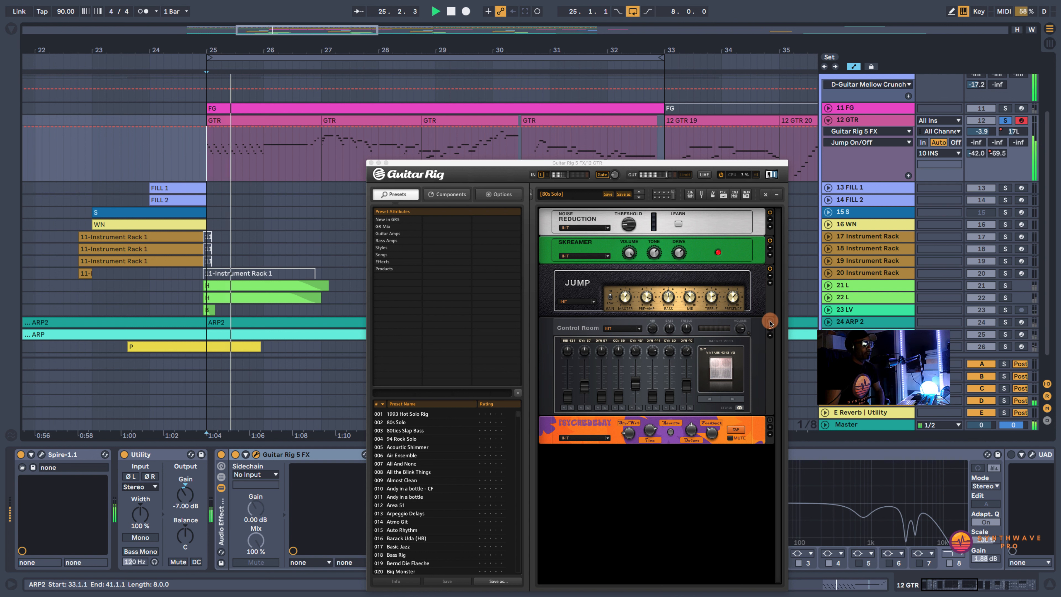
left_click(770, 321)
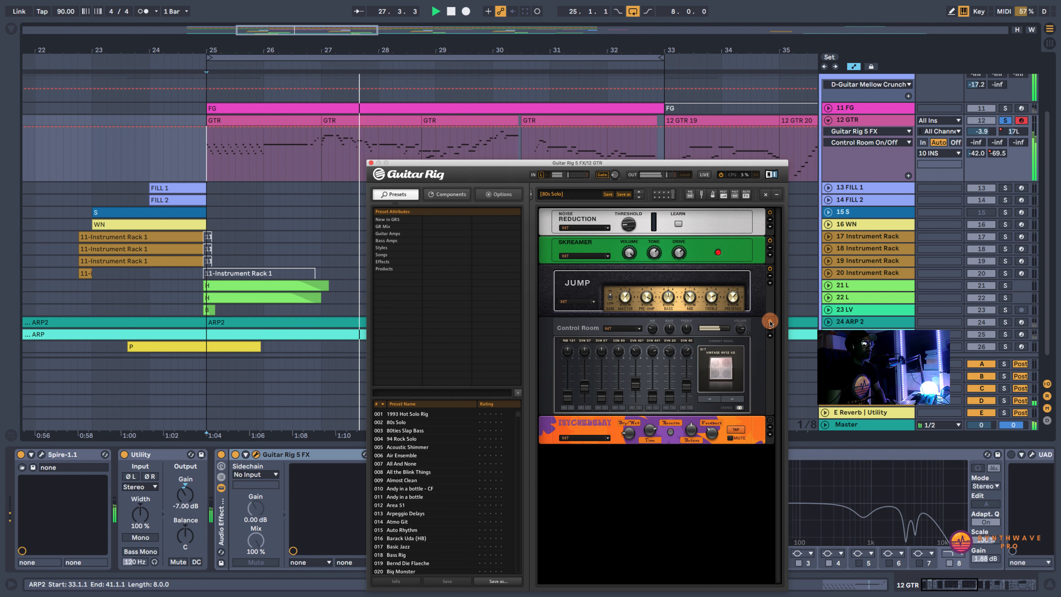
key("space")
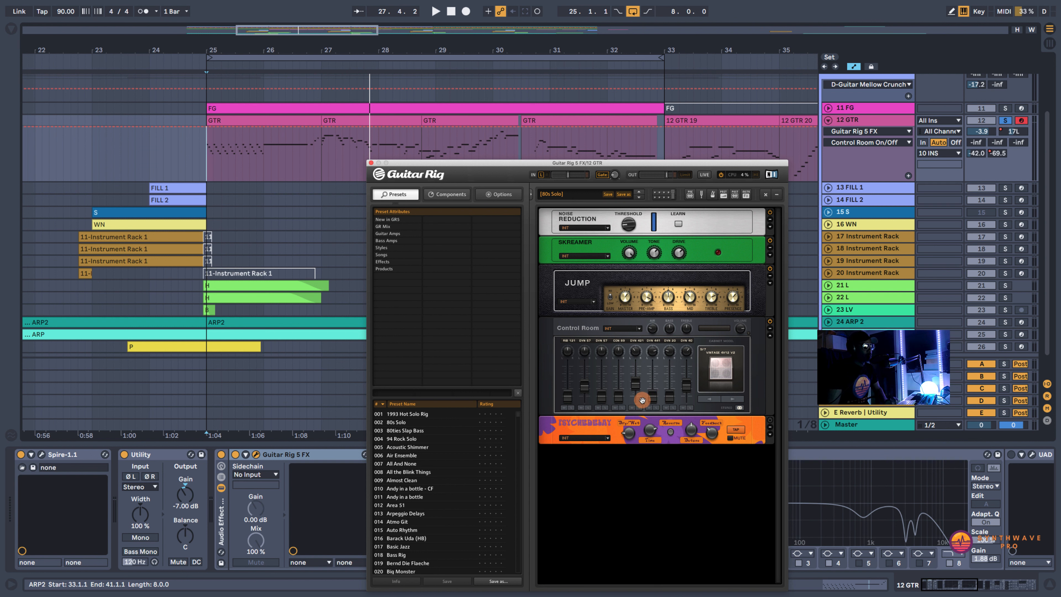
- Audition Control Room's Gain 6 and Gain 7 faders while playing the section, bringing both back to minimum
left_click(655, 399)
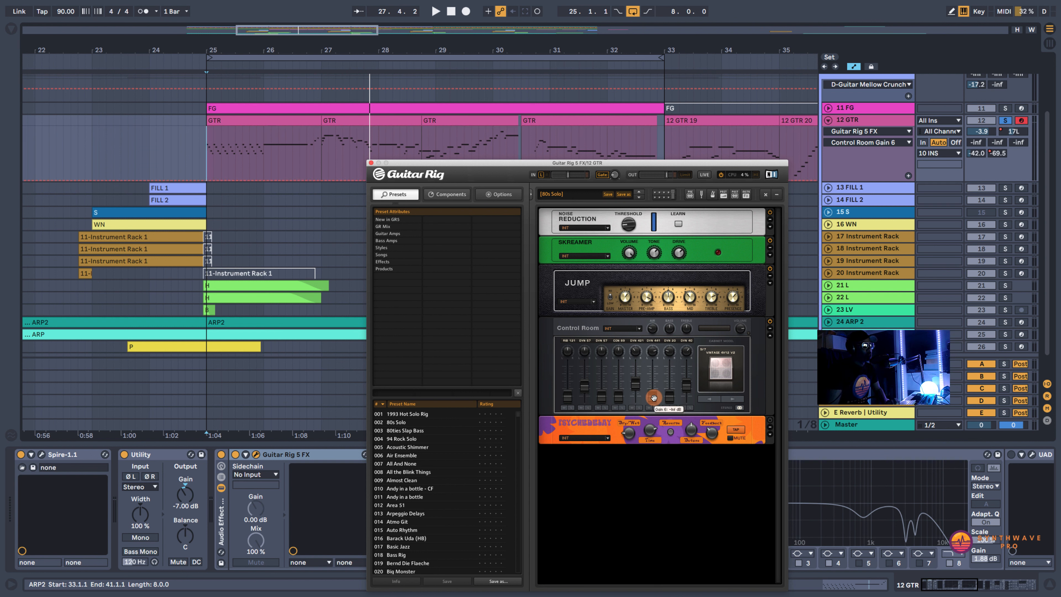
key("space")
mouse_move(653, 398)
left_mouse_down()
mouse_move(654, 362)
mouse_move(657, 403)
left_mouse_up()
key("space")
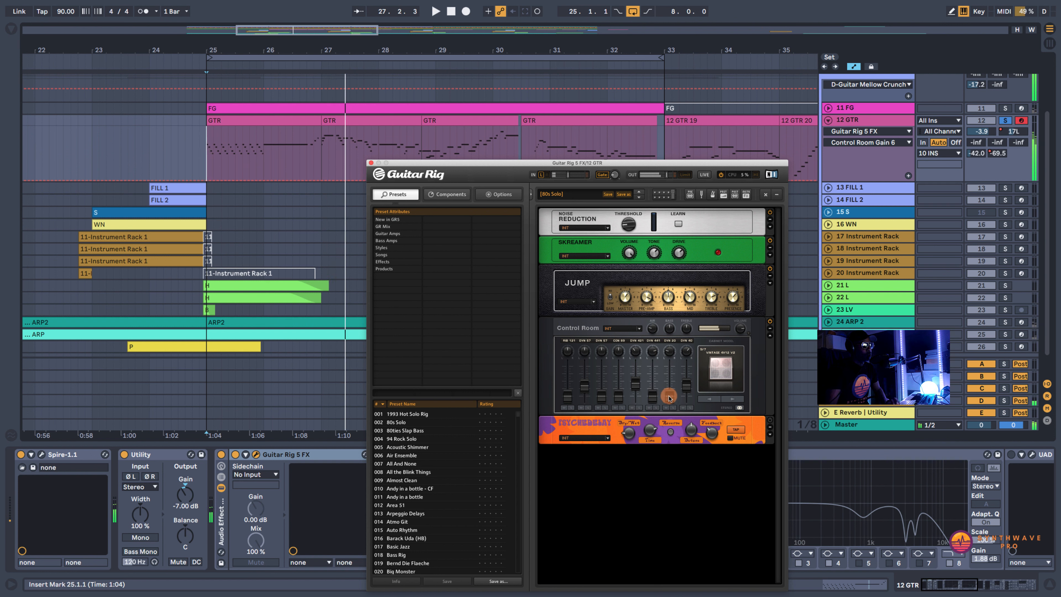
key("space")
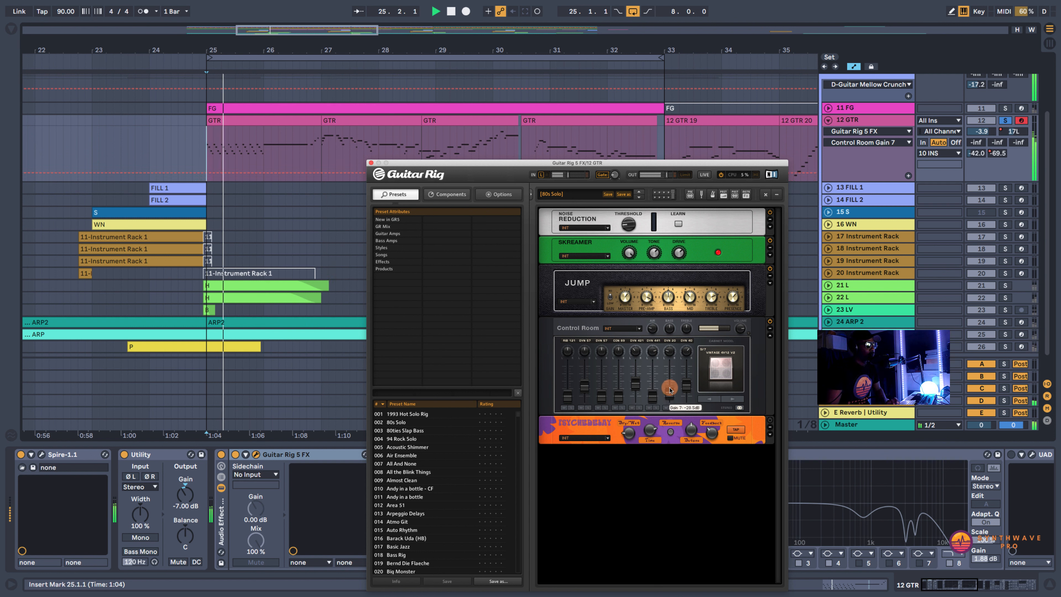
mouse_move(669, 398)
left_mouse_down()
mouse_move(672, 373)
mouse_move(673, 404)
left_mouse_up()
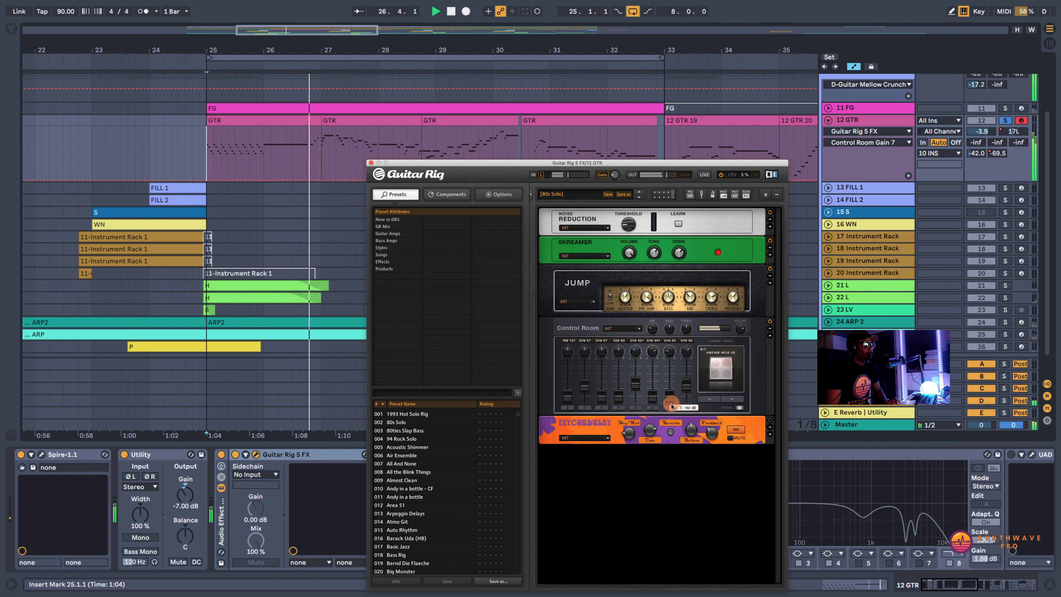
key("space")
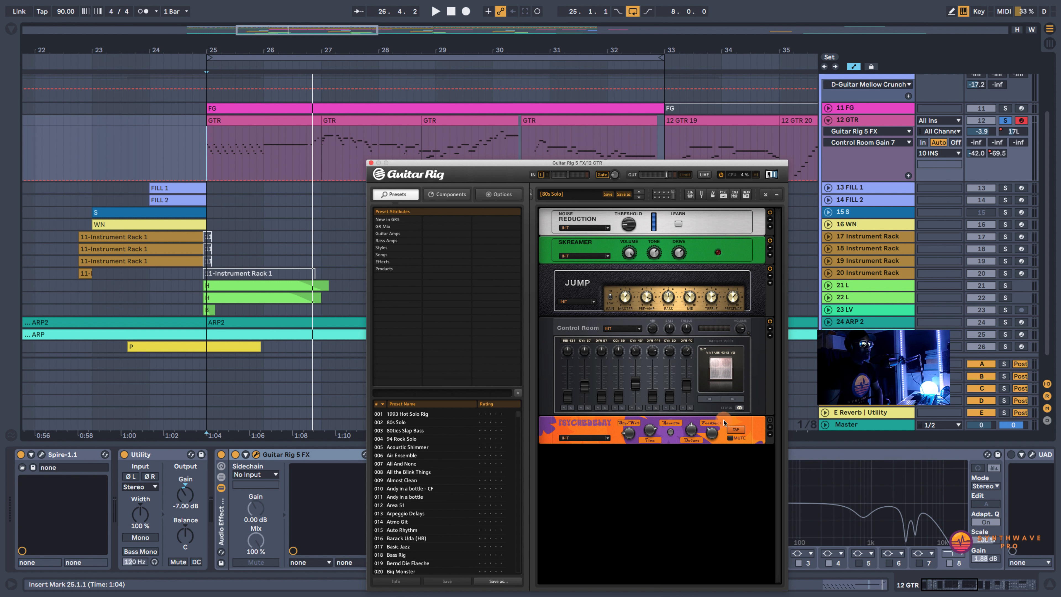
- Switch on the PsycheDelay module in Guitar Rig and play the section with it
left_click(770, 422)
key("space")
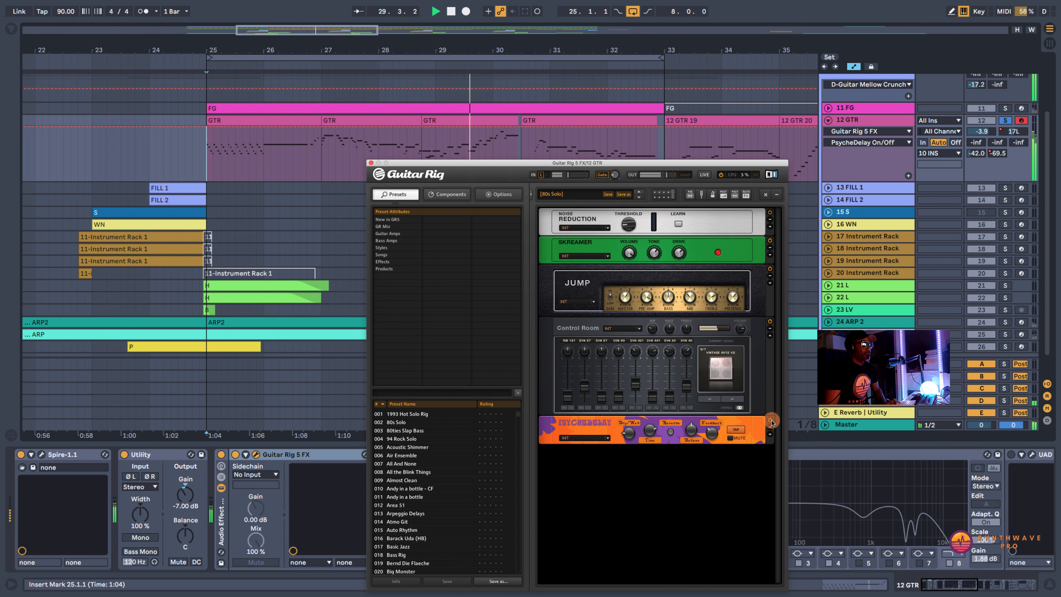
key("space")
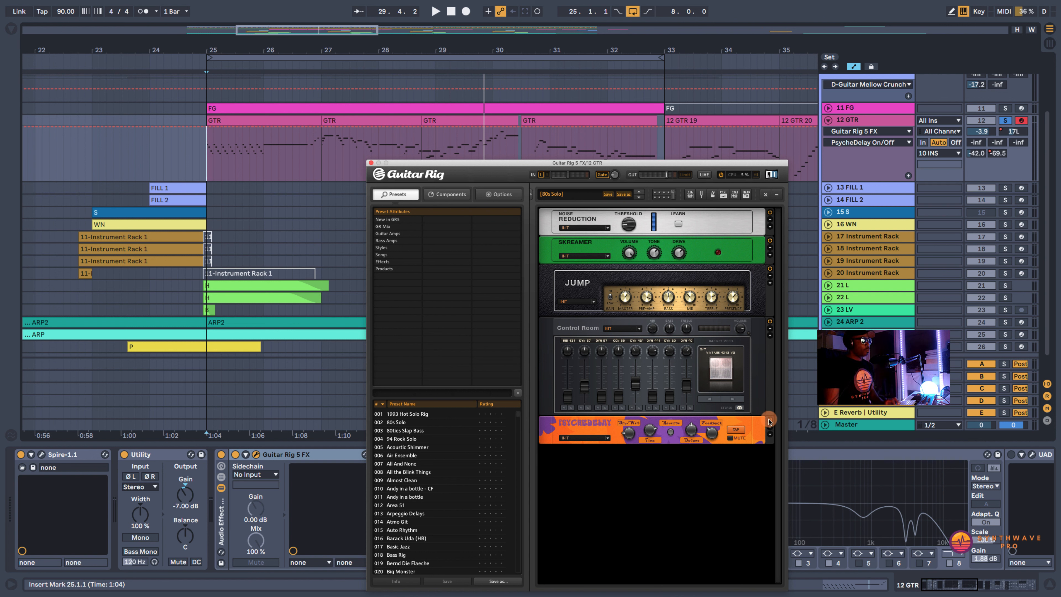
key("space")
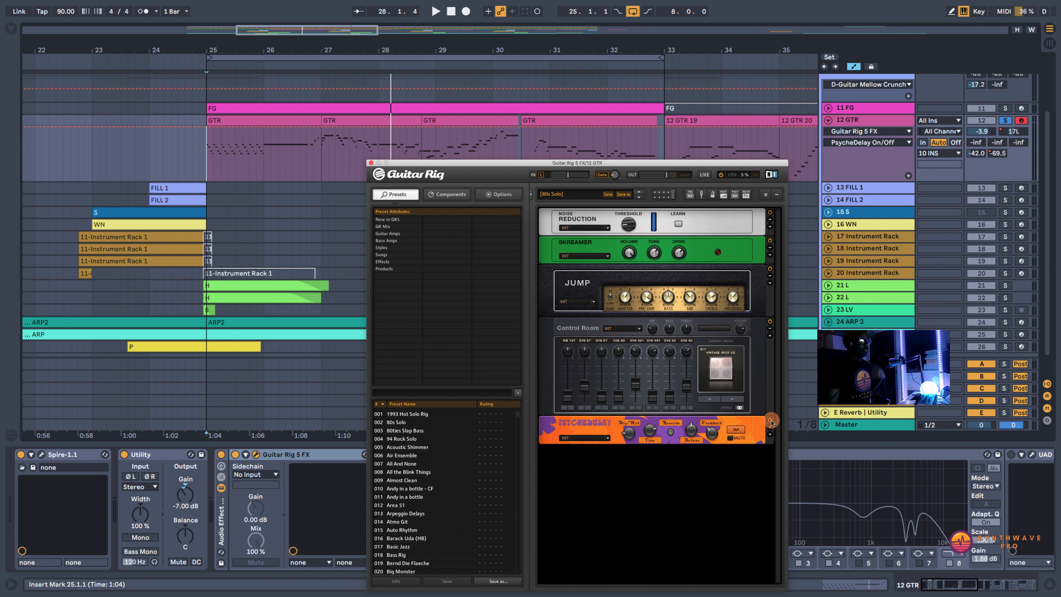
- Close the Guitar Rig window and switch on the first EQ Eight after Guitar Rig 5 FX
left_click(371, 162)
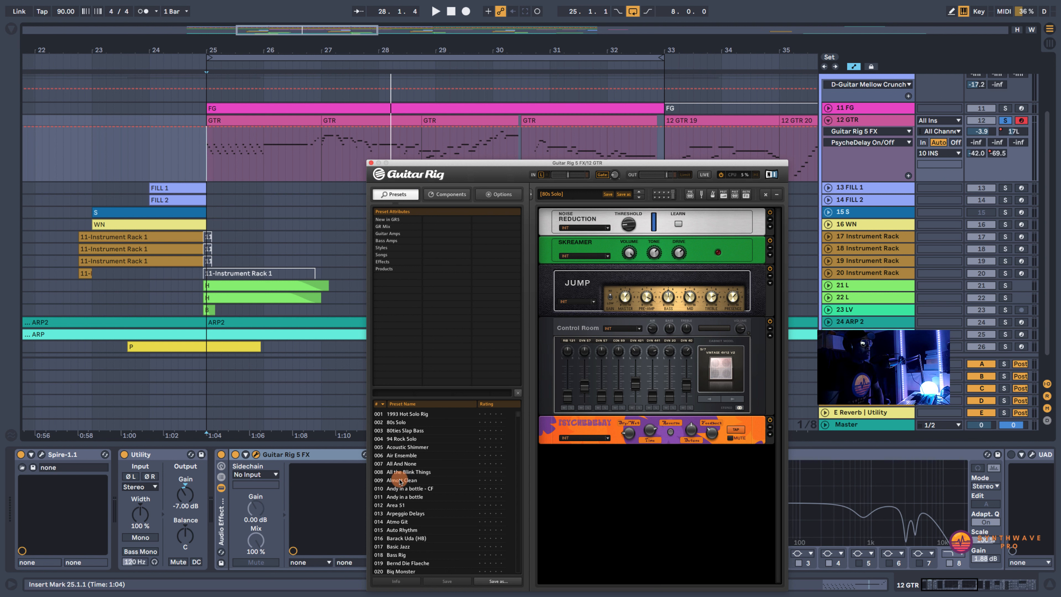
left_click(370, 163)
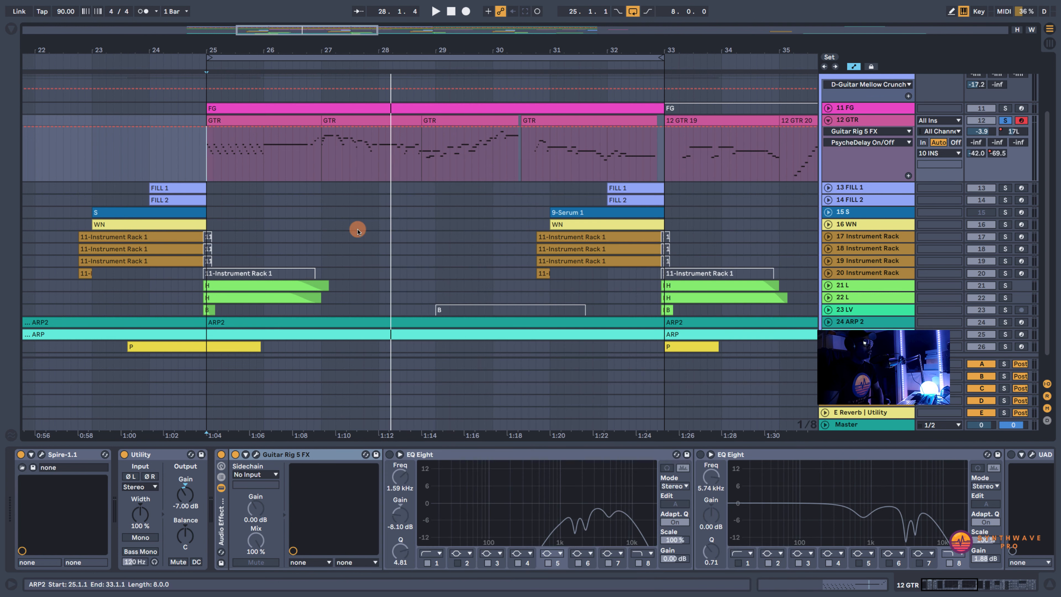
left_click(350, 454)
left_click(436, 456)
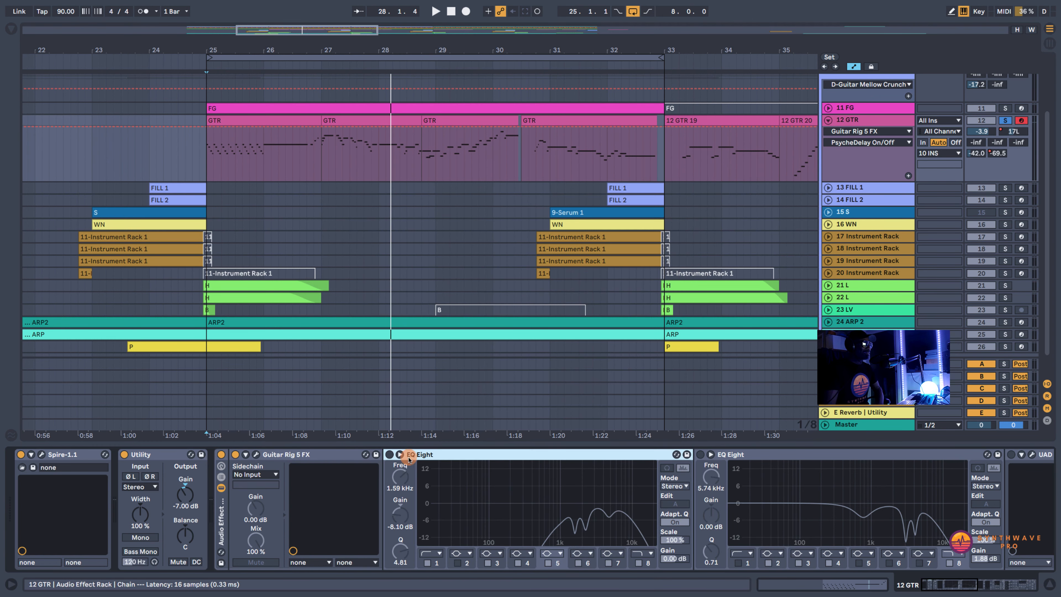
left_click(391, 455)
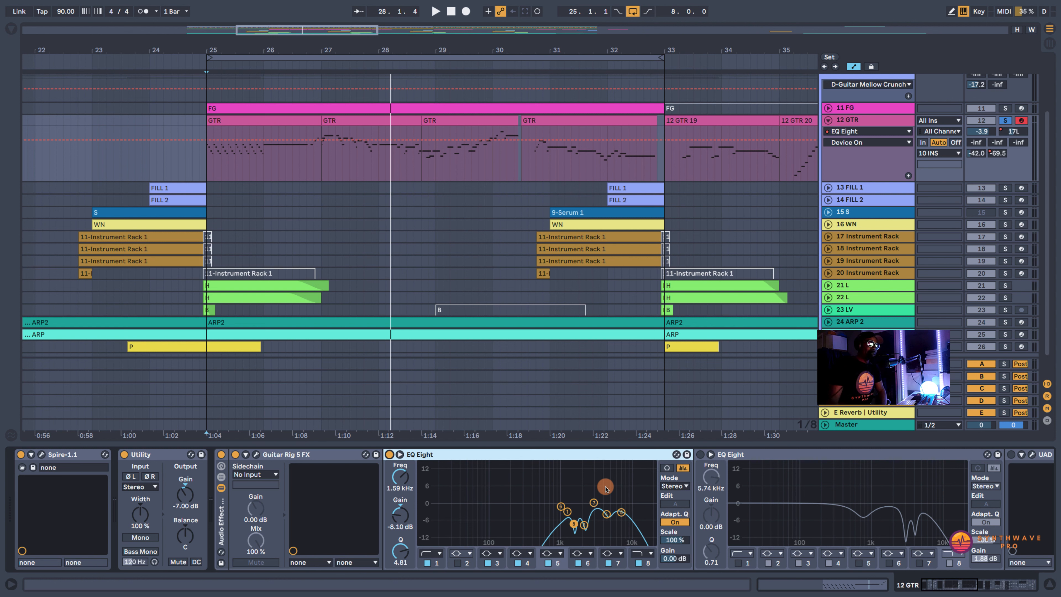
- Inspect the settings of bands 5, 6 and 7 in the first EQ Eight
left_click(573, 525)
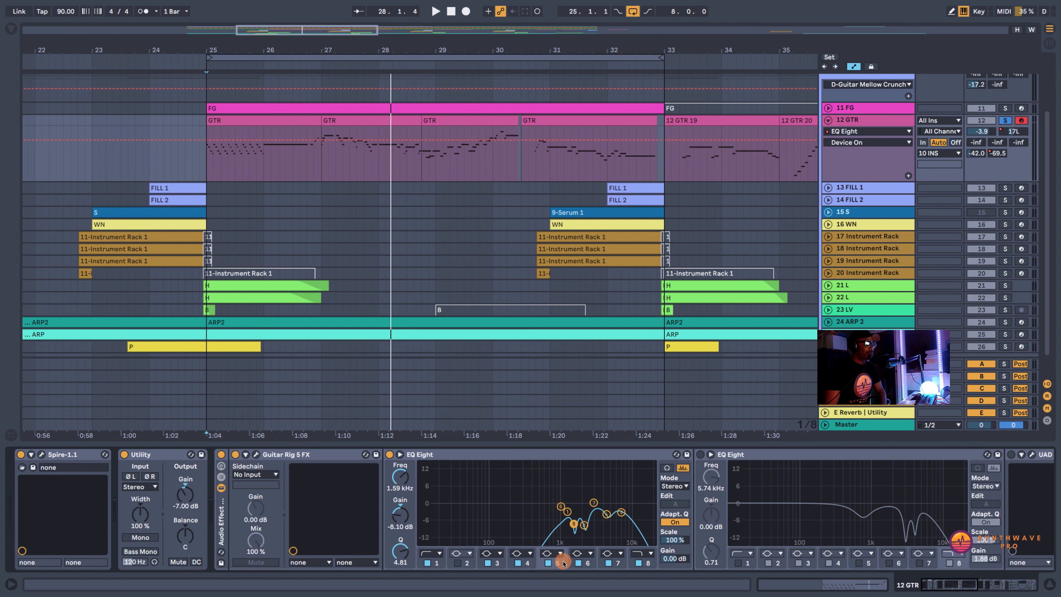
left_click(589, 563)
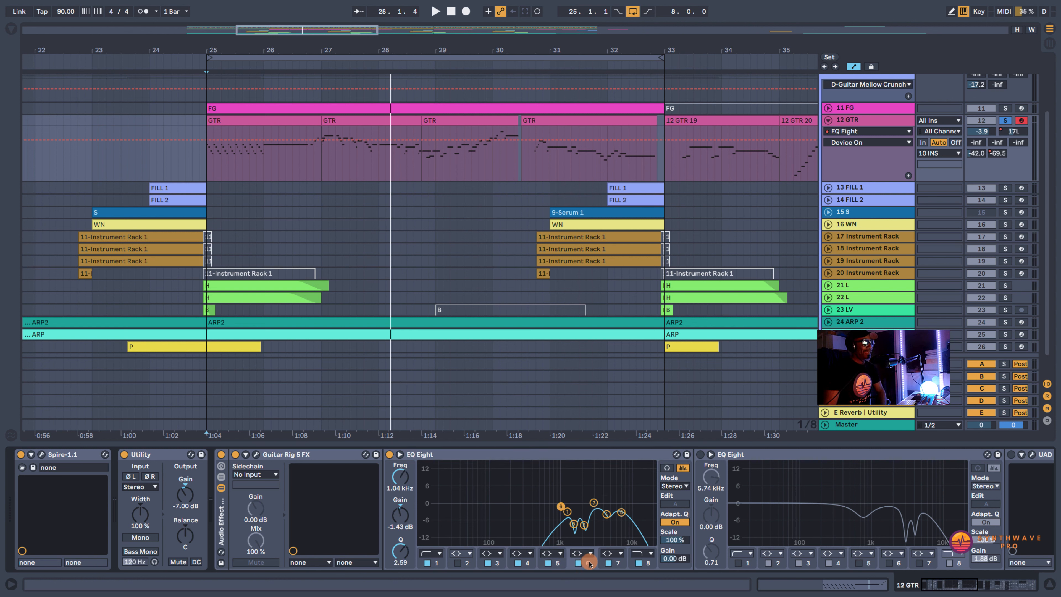
left_click(616, 564)
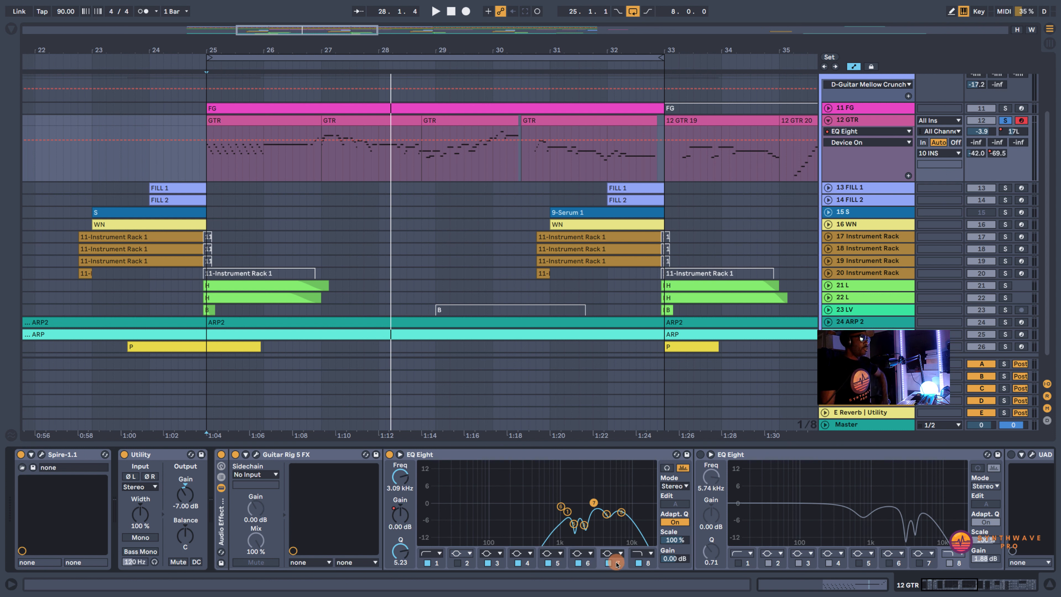
- Play the GTR track from bar 27 and compare its sound with the first EQ Eight off and on
left_click(388, 457)
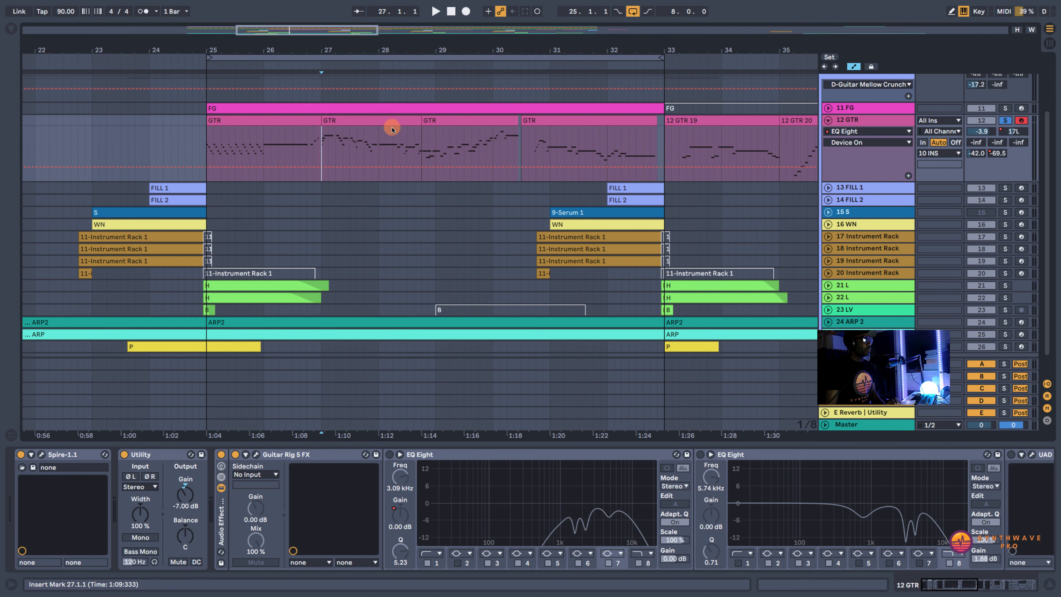
left_click(324, 138)
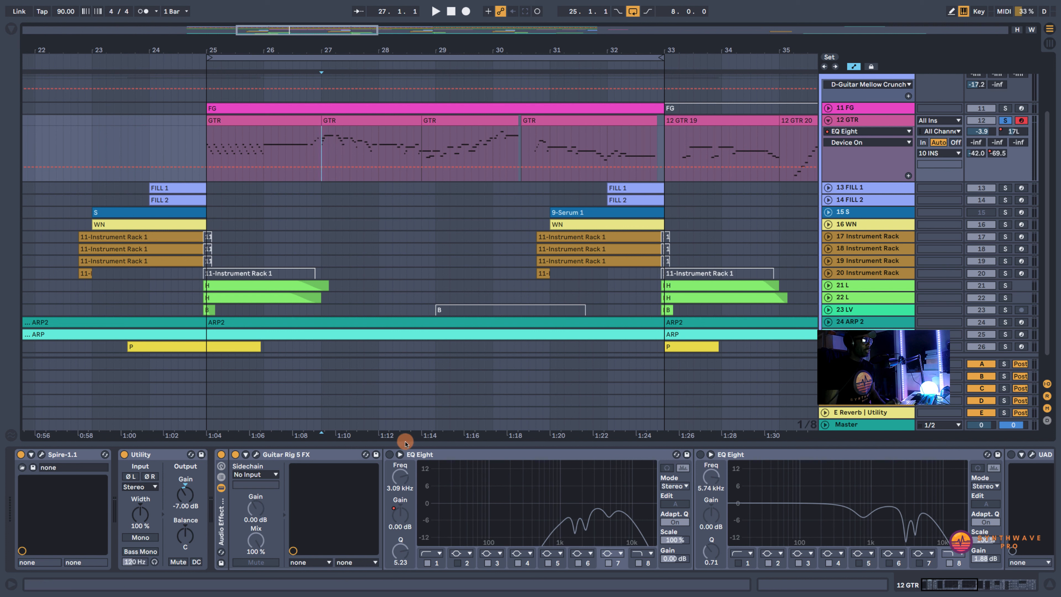
key("space")
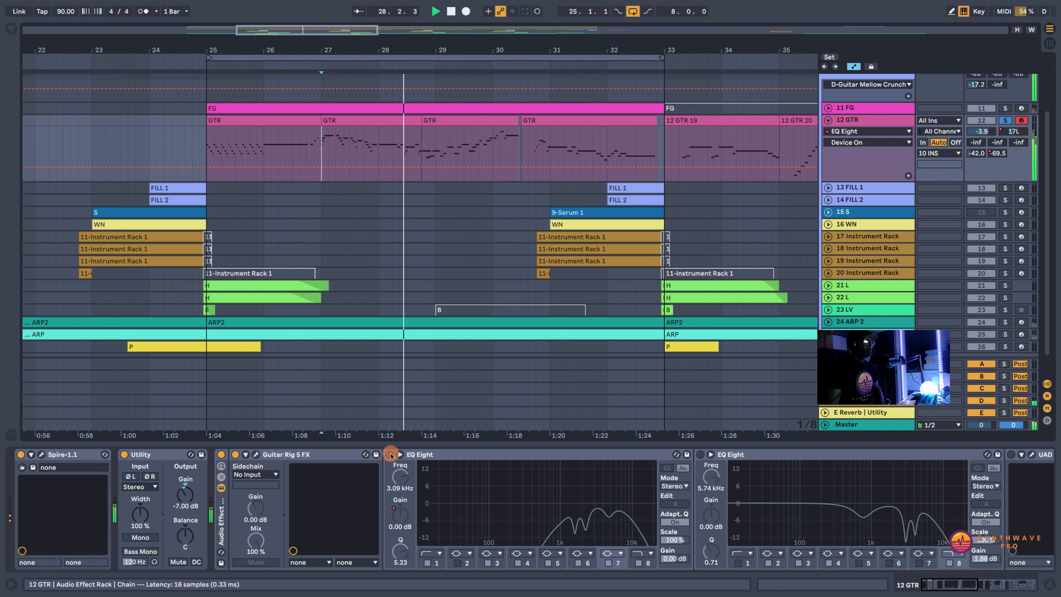
left_click(390, 455)
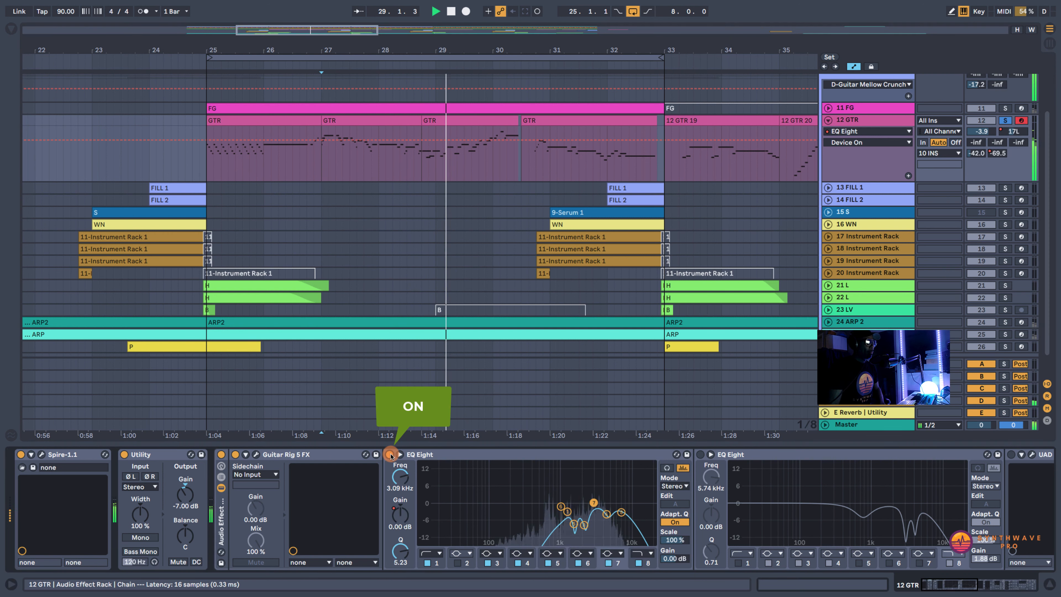
left_click(391, 455)
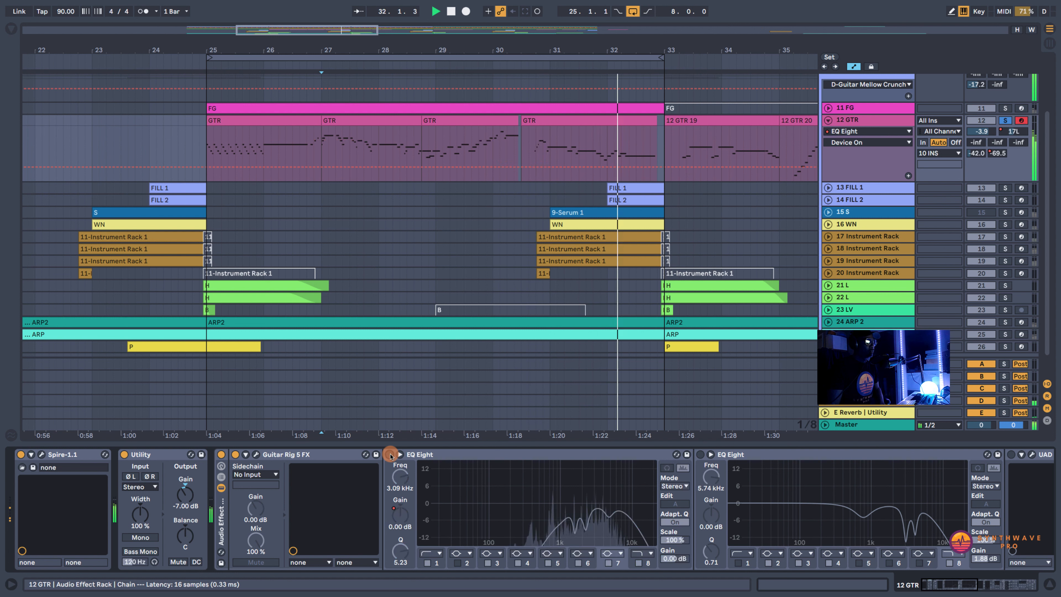
left_click(391, 455)
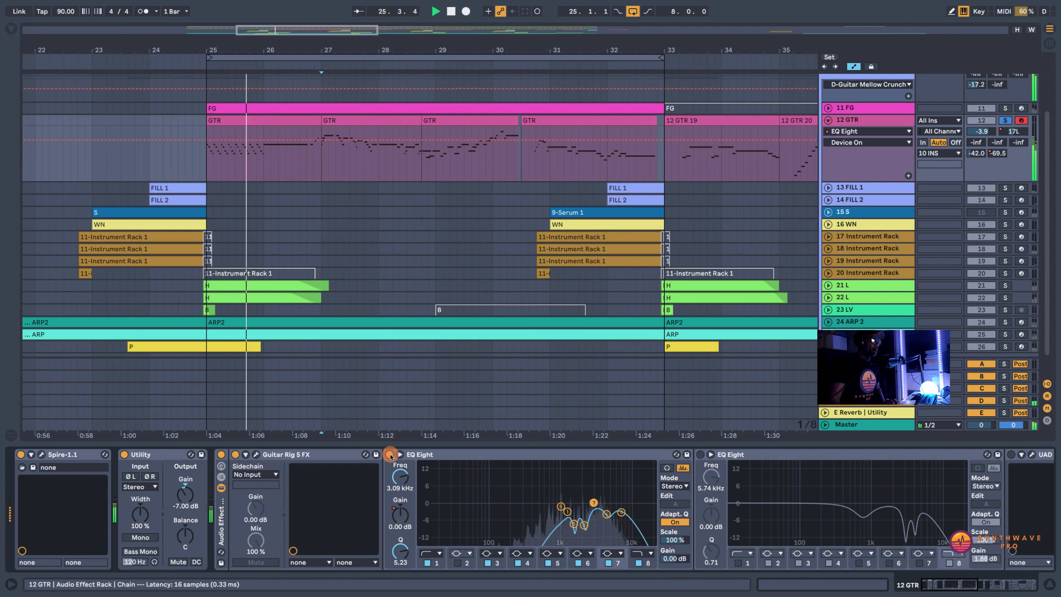
left_click(390, 455)
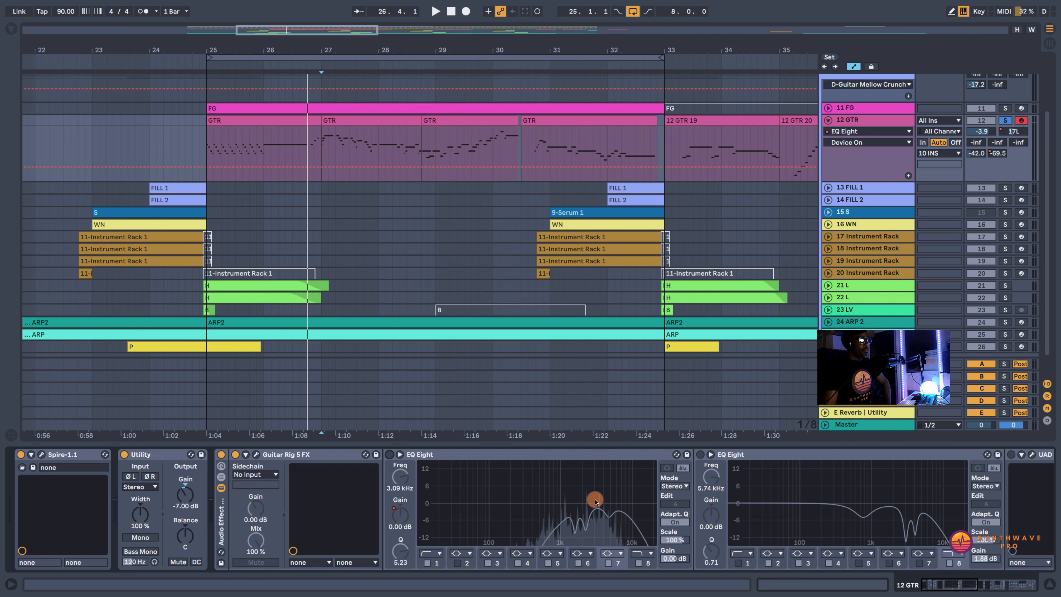
- Switch the first EQ Eight back on and audition its 2.25 kHz band in isolation during playback
left_click(390, 454)
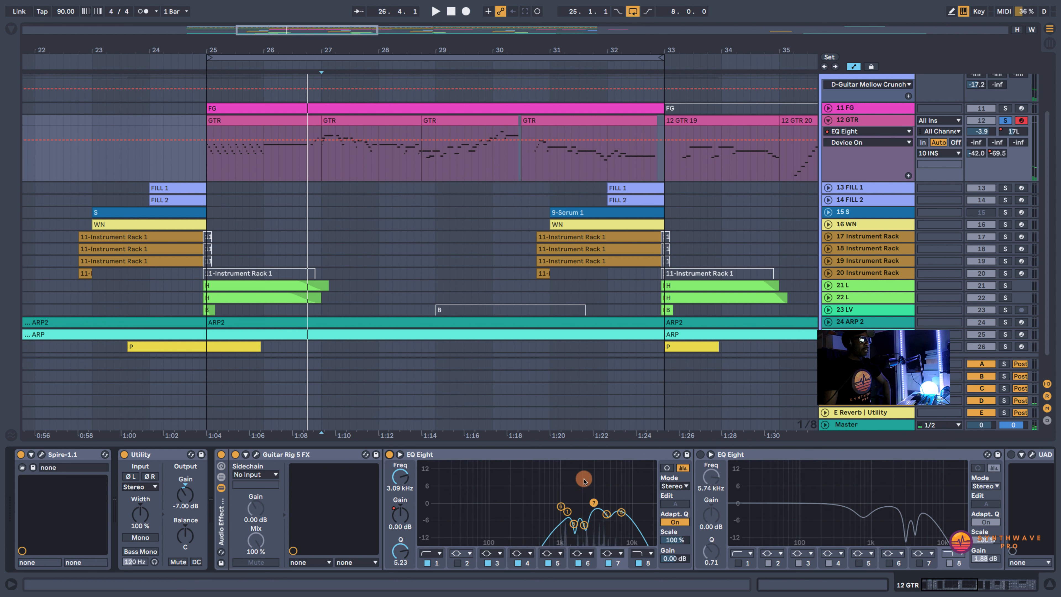
left_click(683, 469)
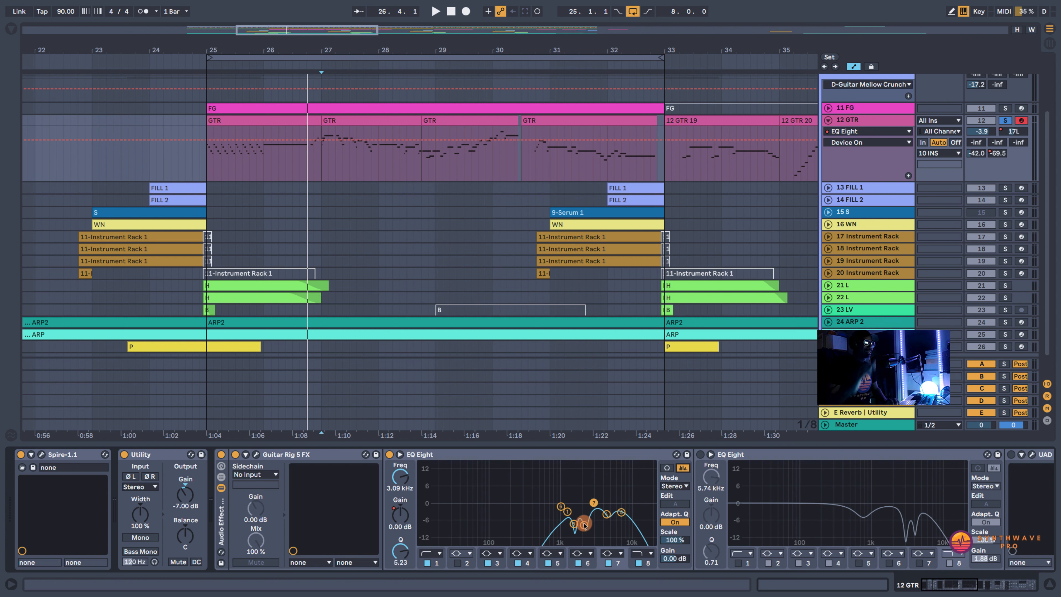
key("space")
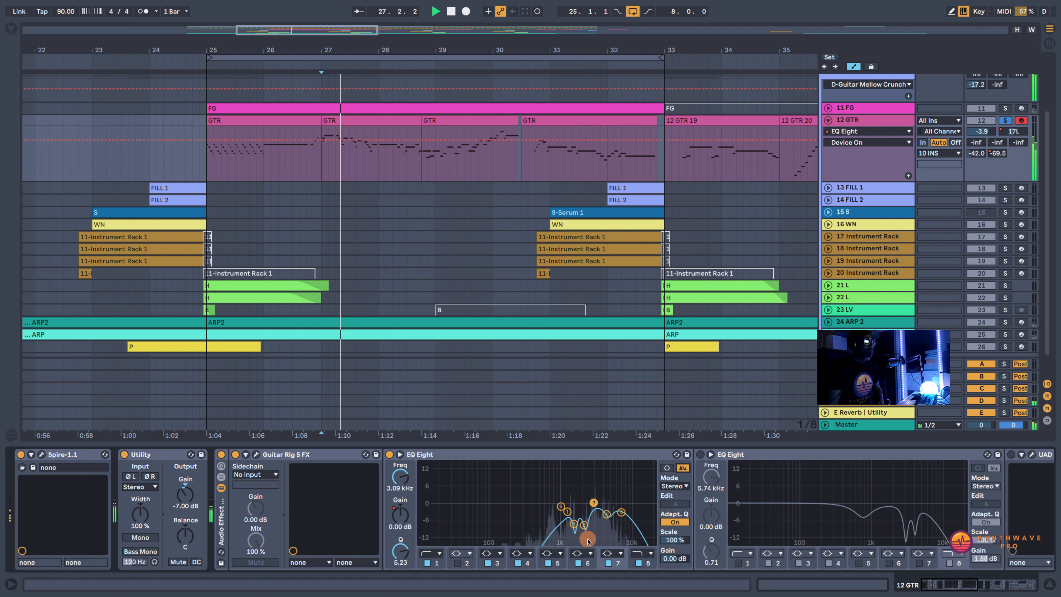
left_click(584, 525)
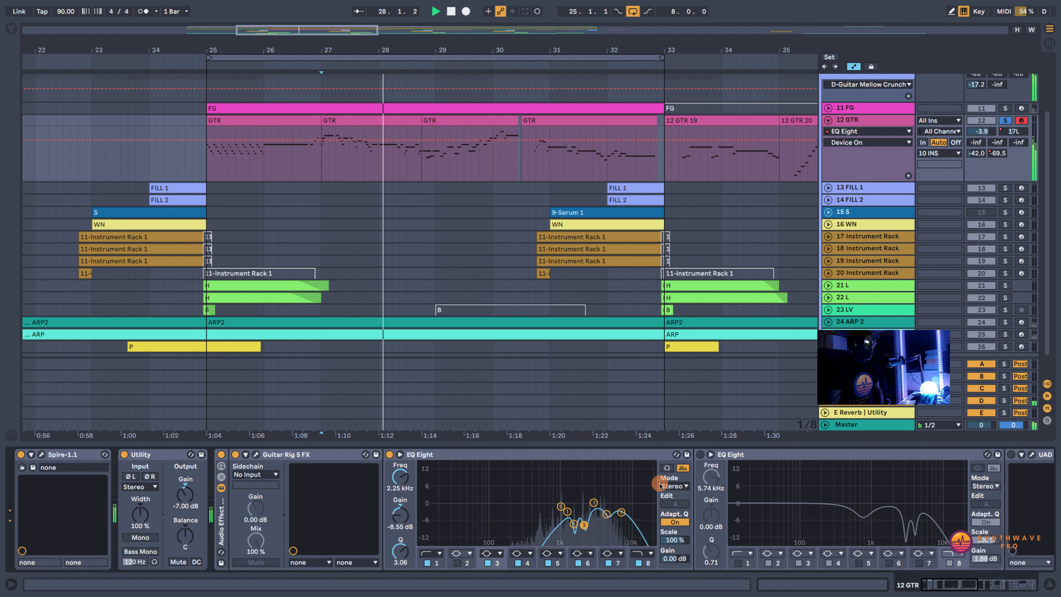
left_click(584, 526)
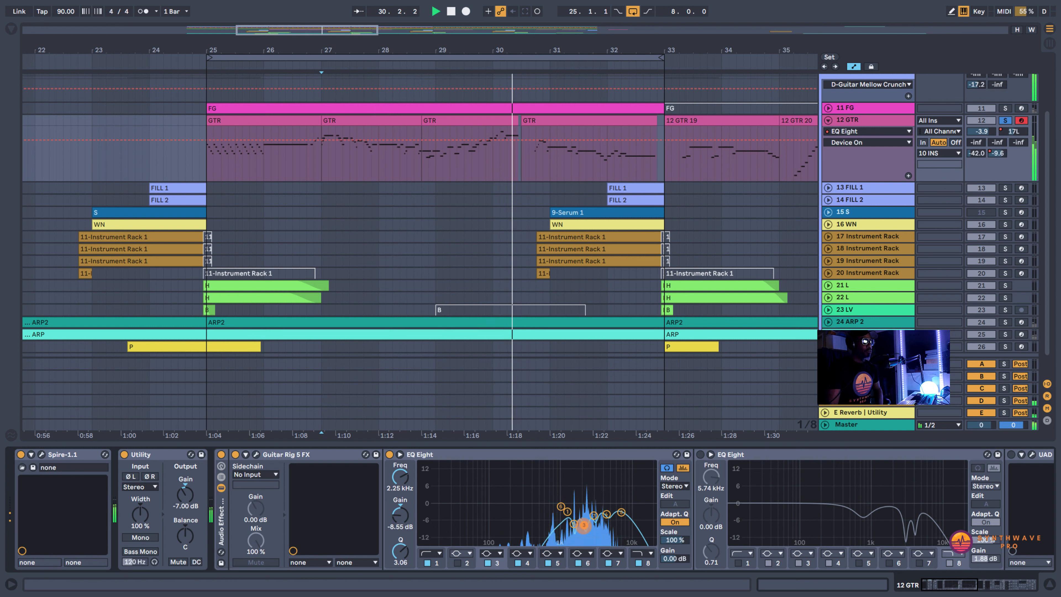
- Audition band 5 of the first EQ Eight in isolation during playback and switch its audition mode off
left_click(571, 526)
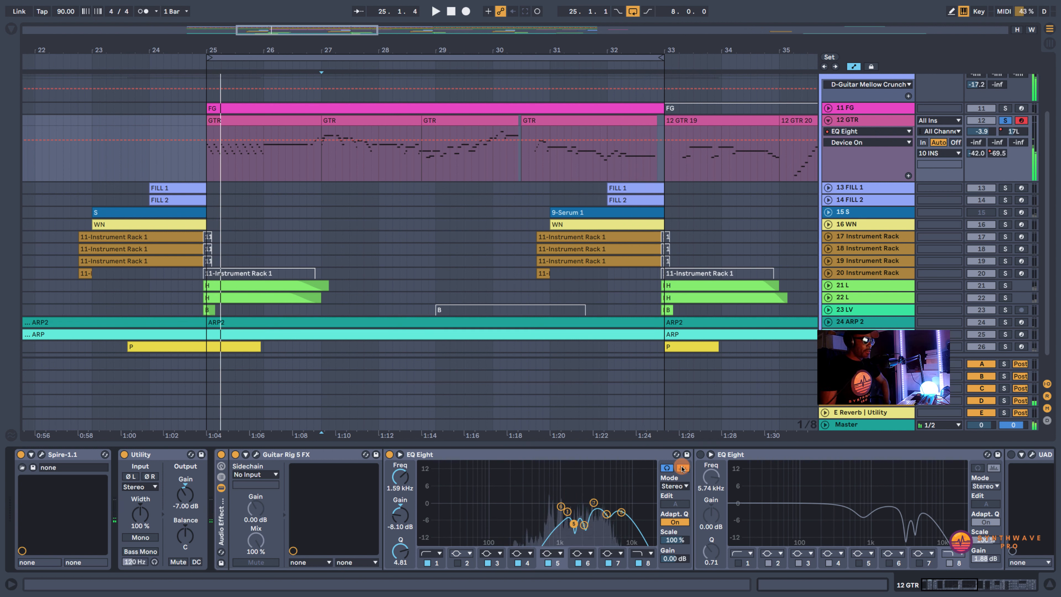
left_click(665, 469)
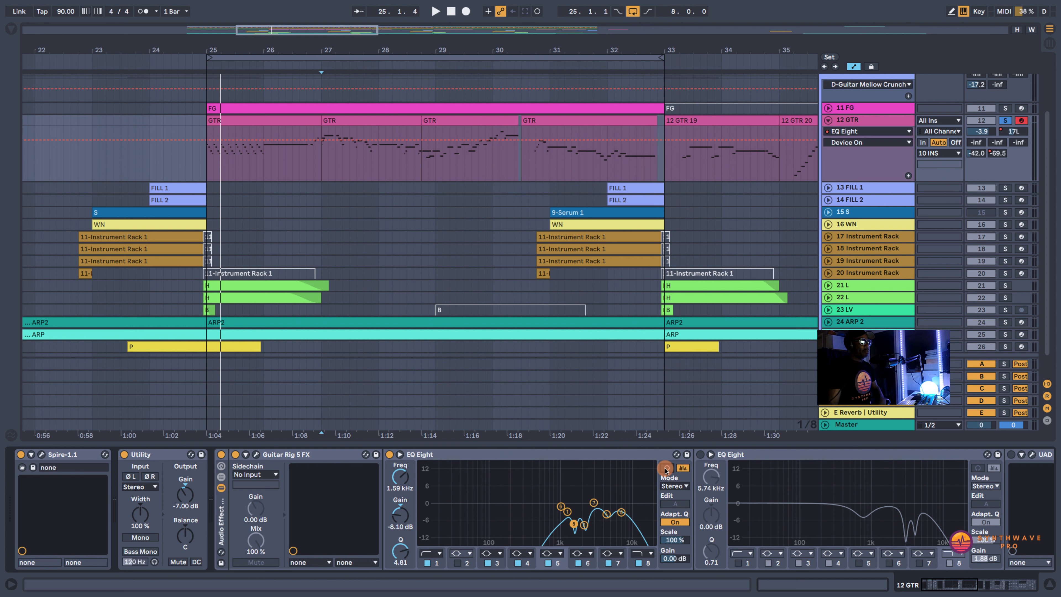
- Switch on the second EQ Eight after Guitar Rig 5 FX and inspect its bands 2 and 3
left_click(767, 455)
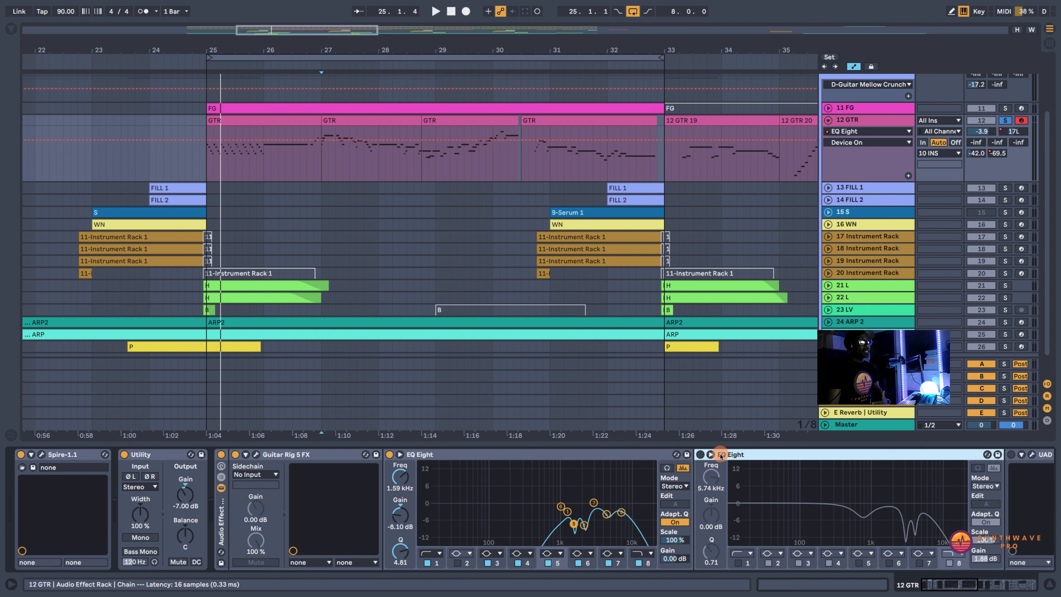
left_click(701, 456)
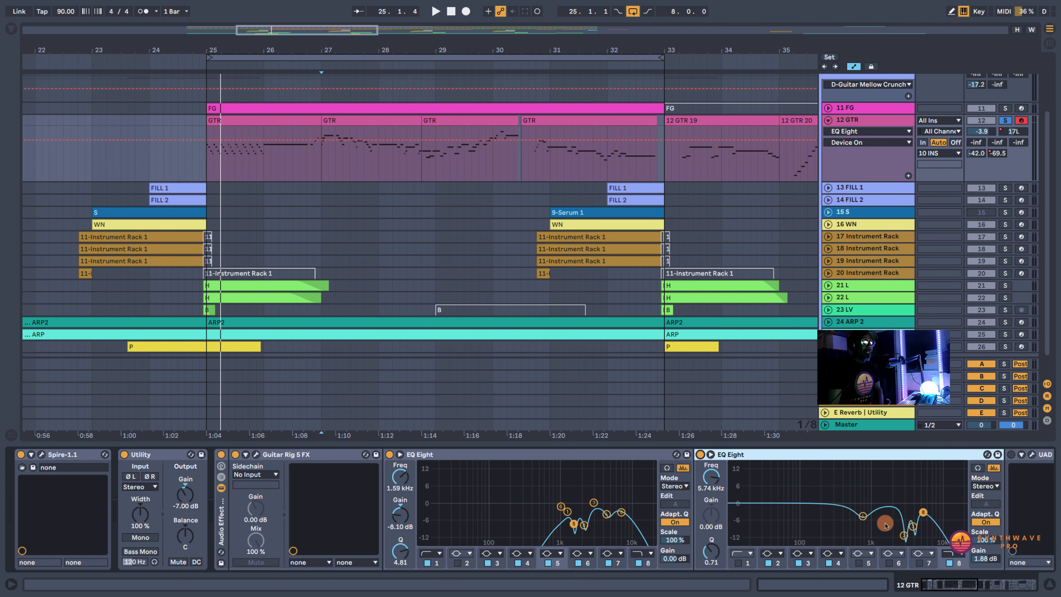
left_click_drag(894, 523, 904, 536)
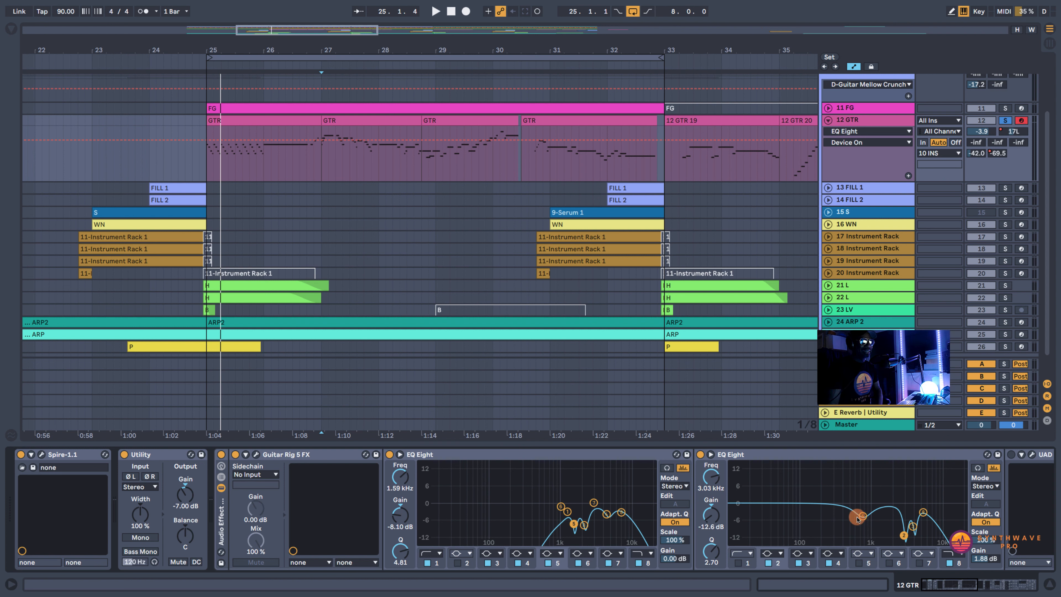
left_click(913, 527)
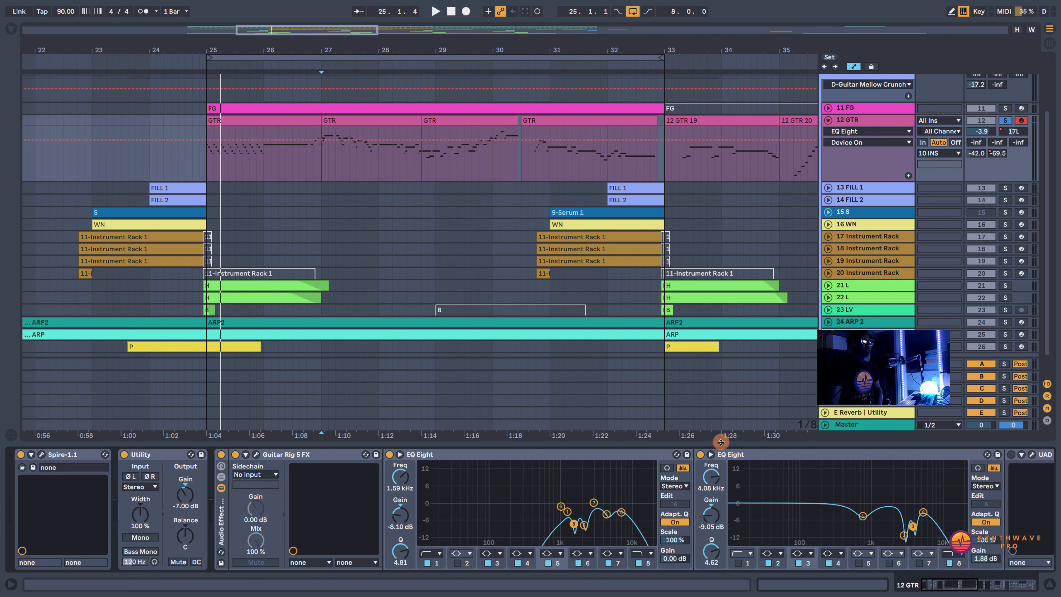
- Play the GTR track and compare its sound with the second EQ Eight off and on, leaving the device enabled
left_click(700, 454)
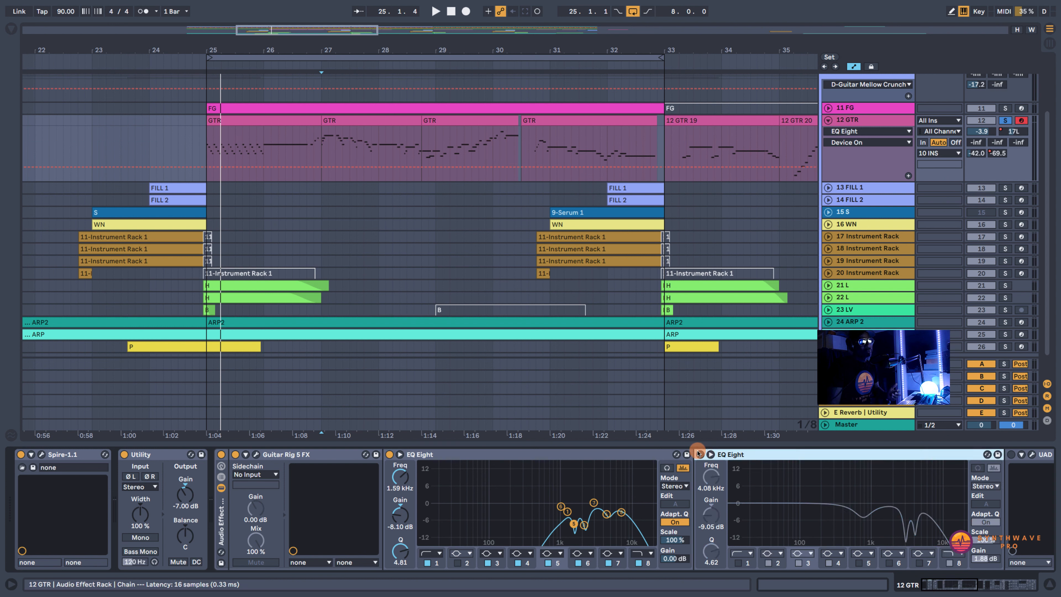
key("space")
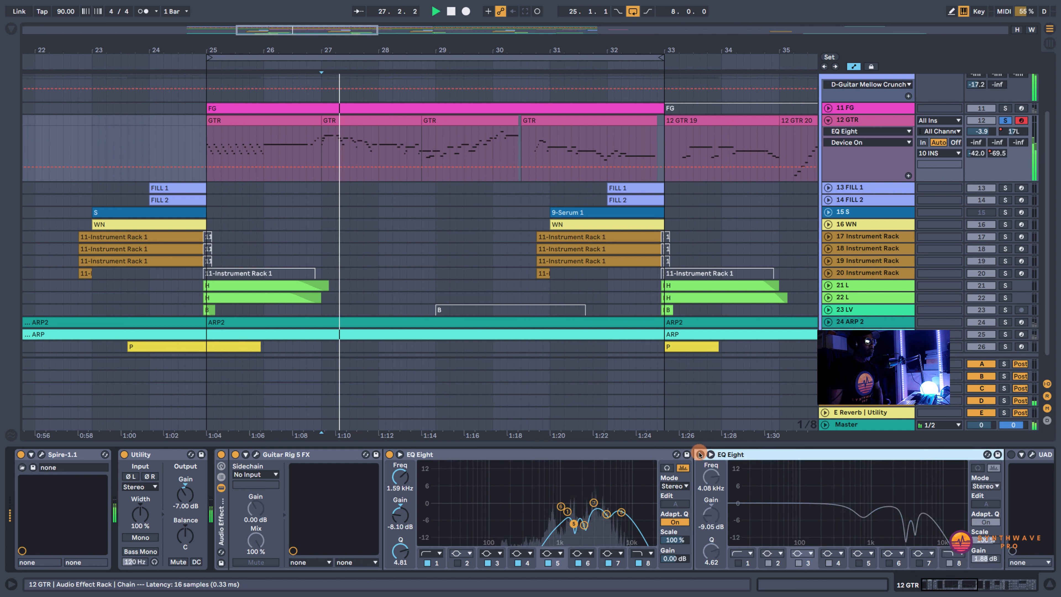
left_click(701, 454)
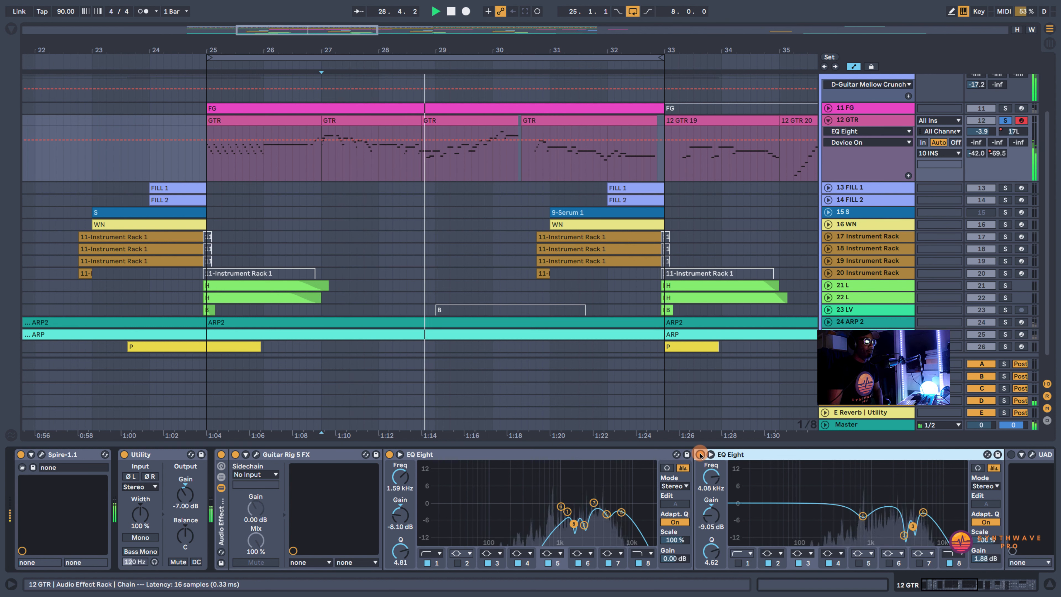
left_click(701, 455)
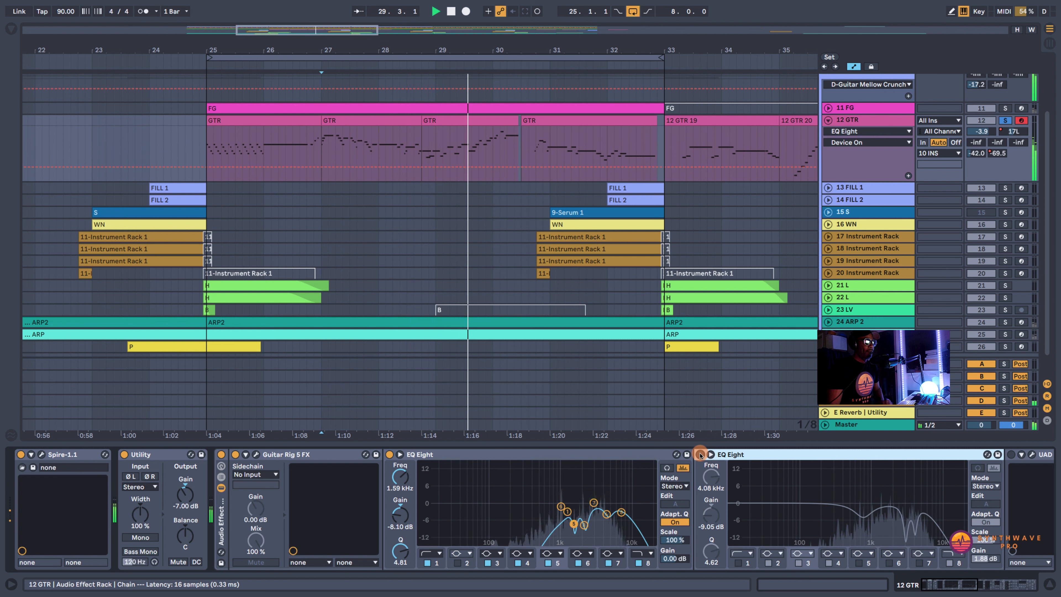
left_click(700, 455)
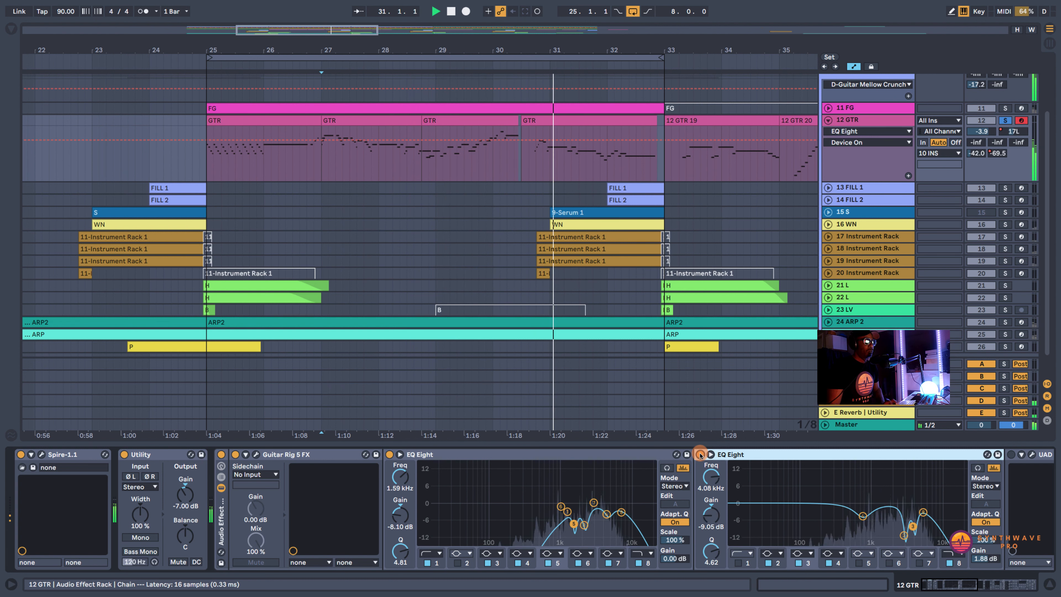
left_click(700, 455)
left_click(700, 454)
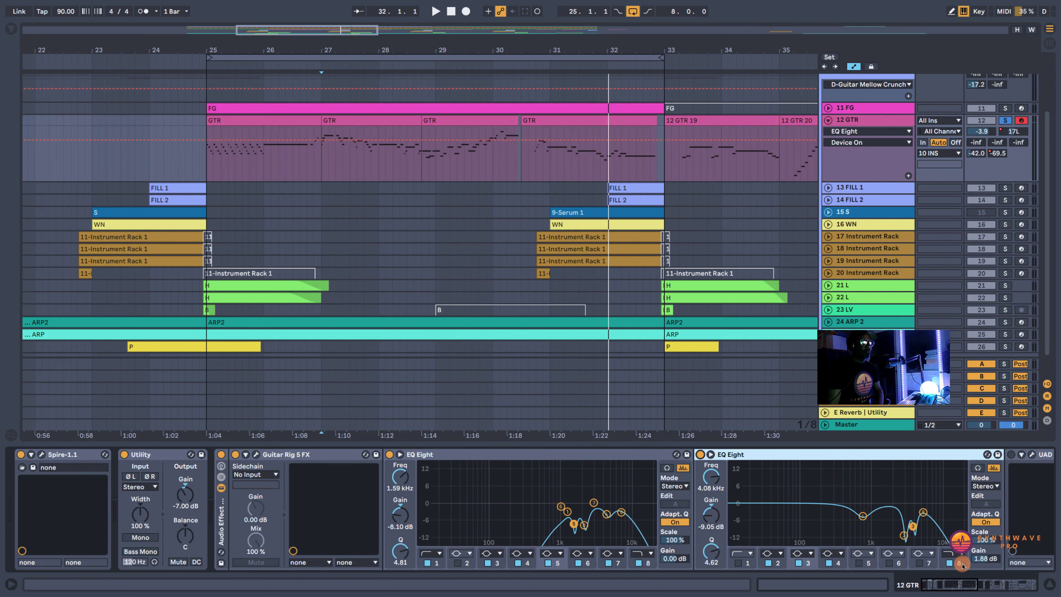
- Switch on the UAD Pultec EQP-1A after the second EQ Eight and open its plug-in window
left_click_drag(966, 583, 988, 582)
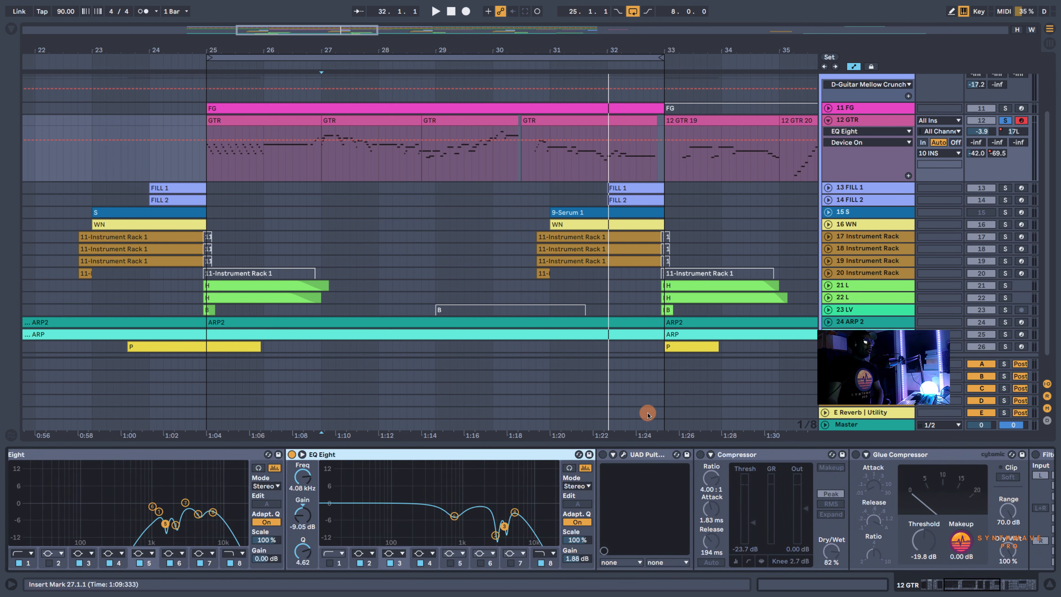
left_click(607, 452)
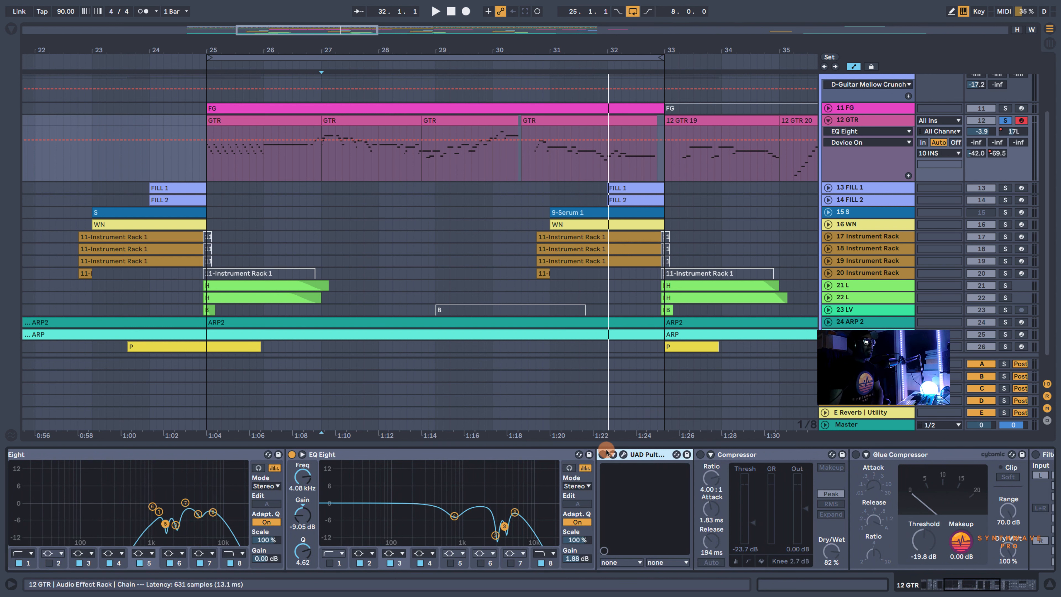
left_click(601, 454)
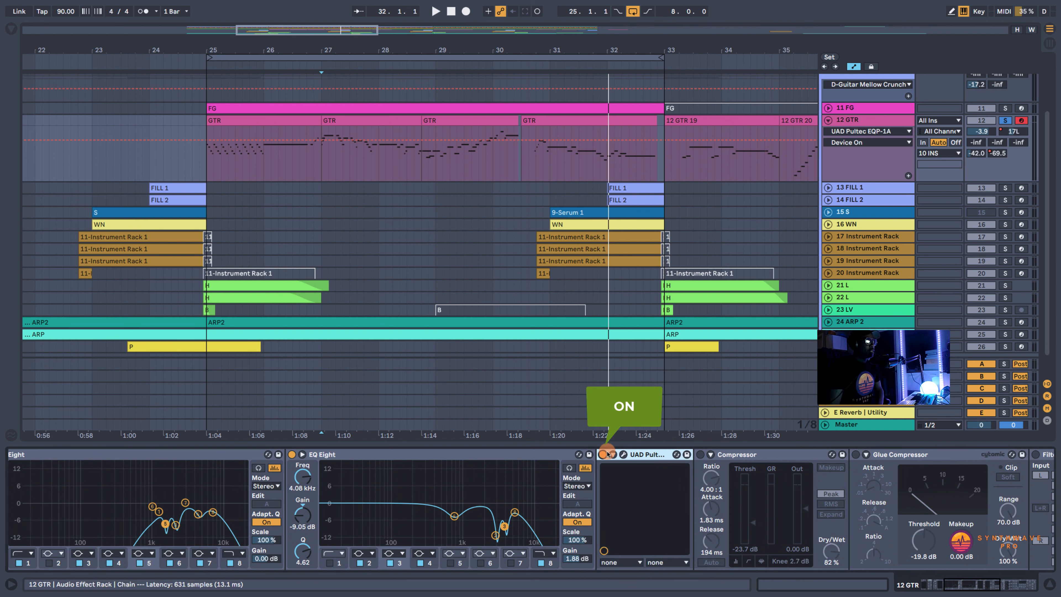
left_click(623, 454)
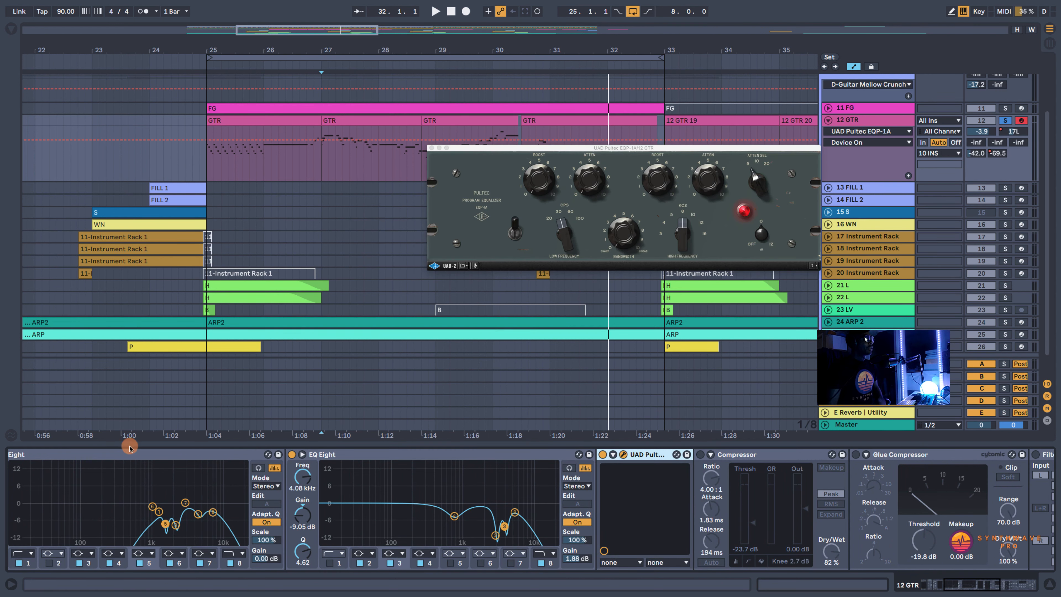
- Point out the two EQ Eight devices preceding the Pultec and move the Pultec window nearer the middle of the arrangement
left_click(138, 454)
left_click(392, 454)
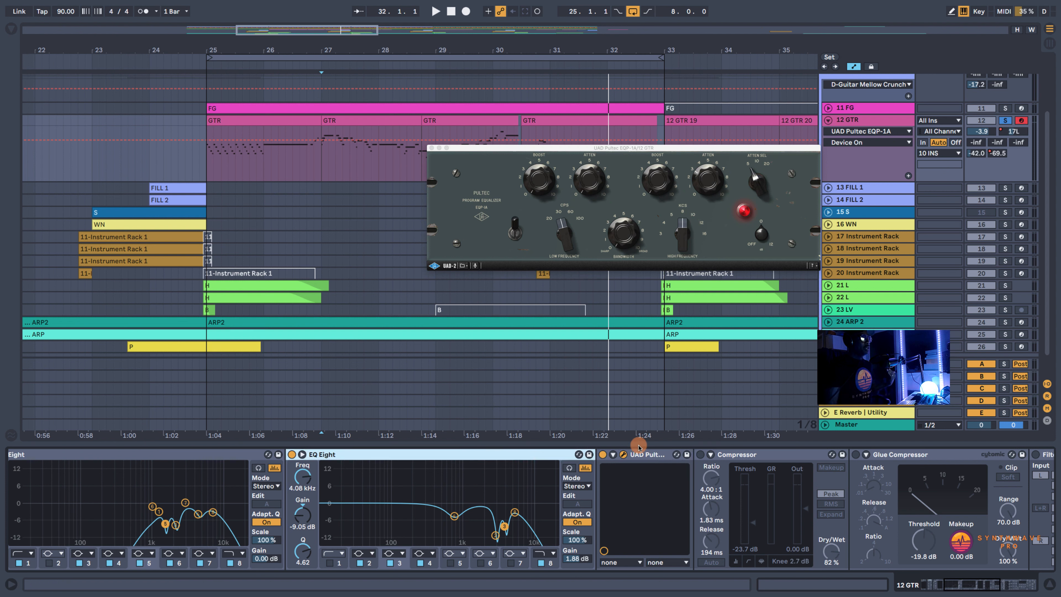
left_click_drag(726, 149, 593, 168)
left_click(586, 211)
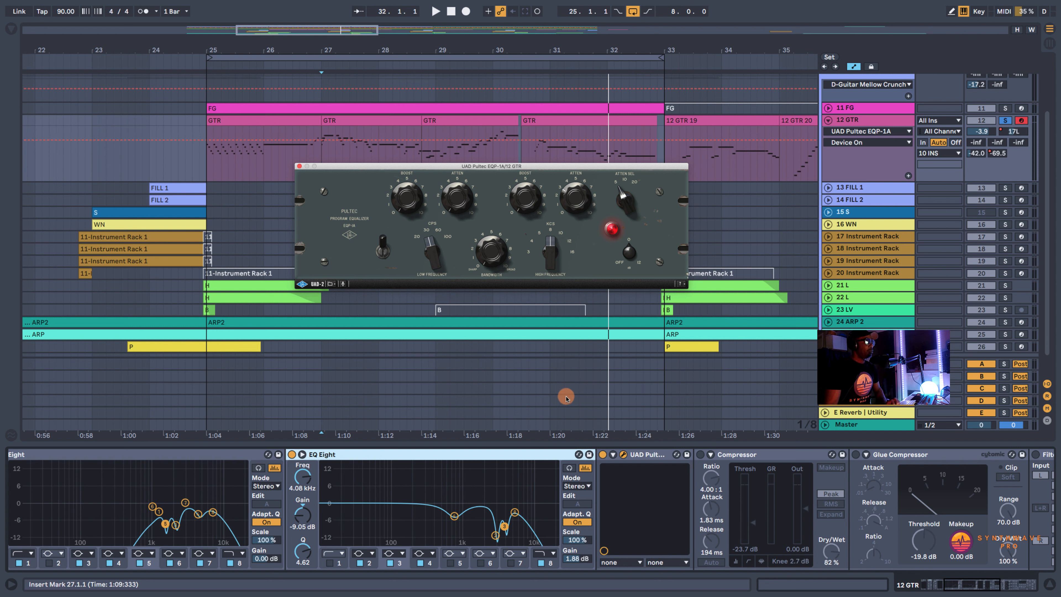
- Play the GTR track and compare its sound with the UAD Pultec off and on, leaving the plug-in enabled
left_click(602, 455)
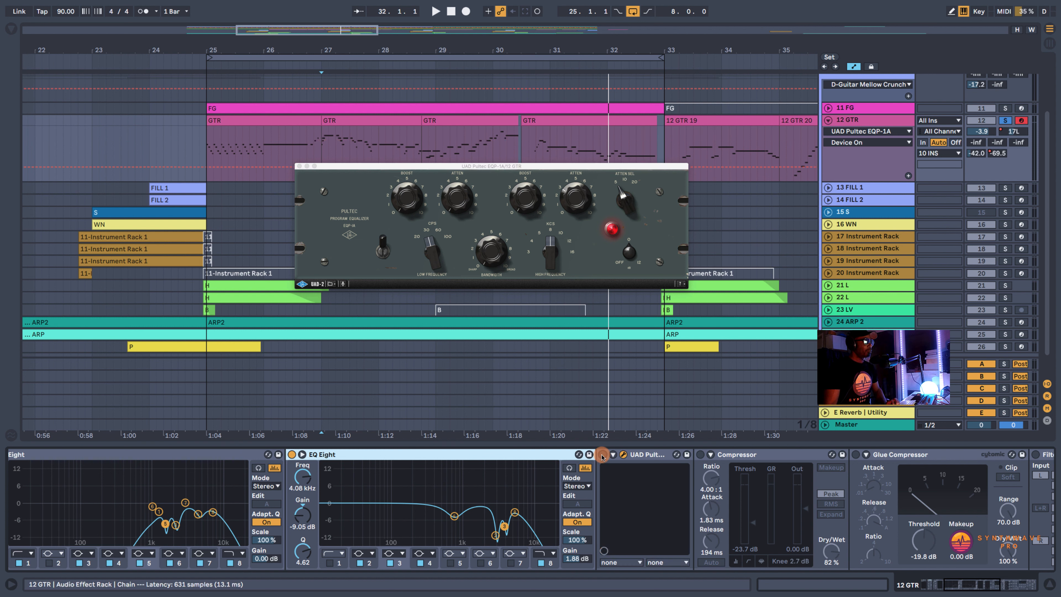
key("space")
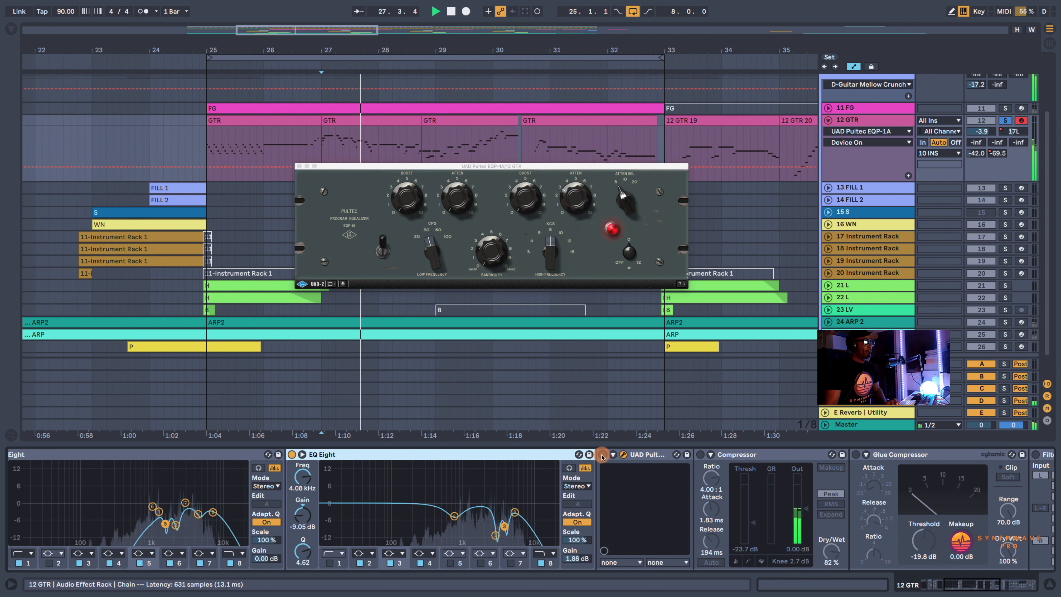
left_click(602, 455)
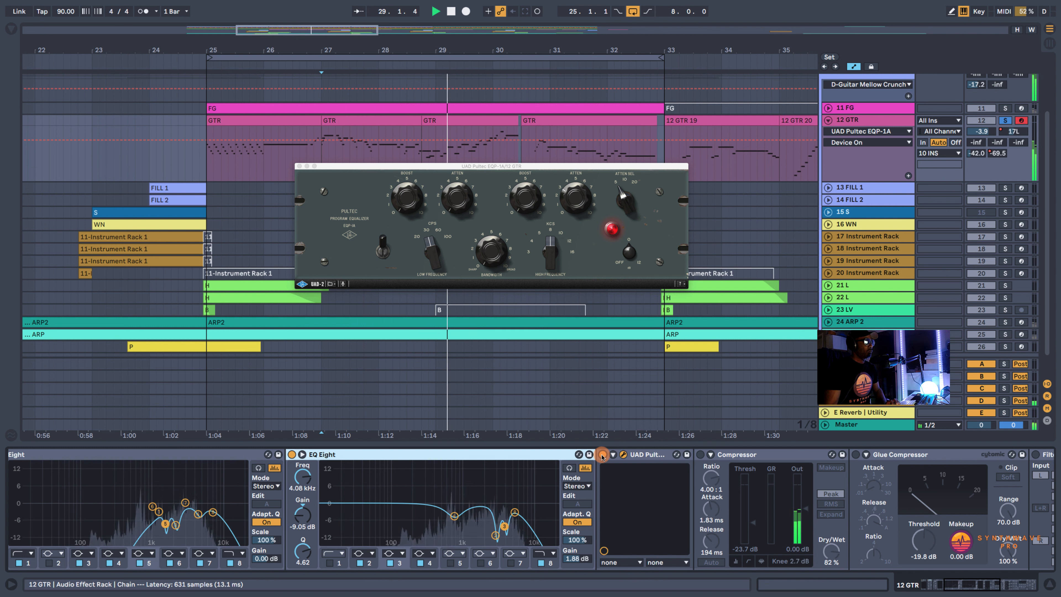
left_click(602, 455)
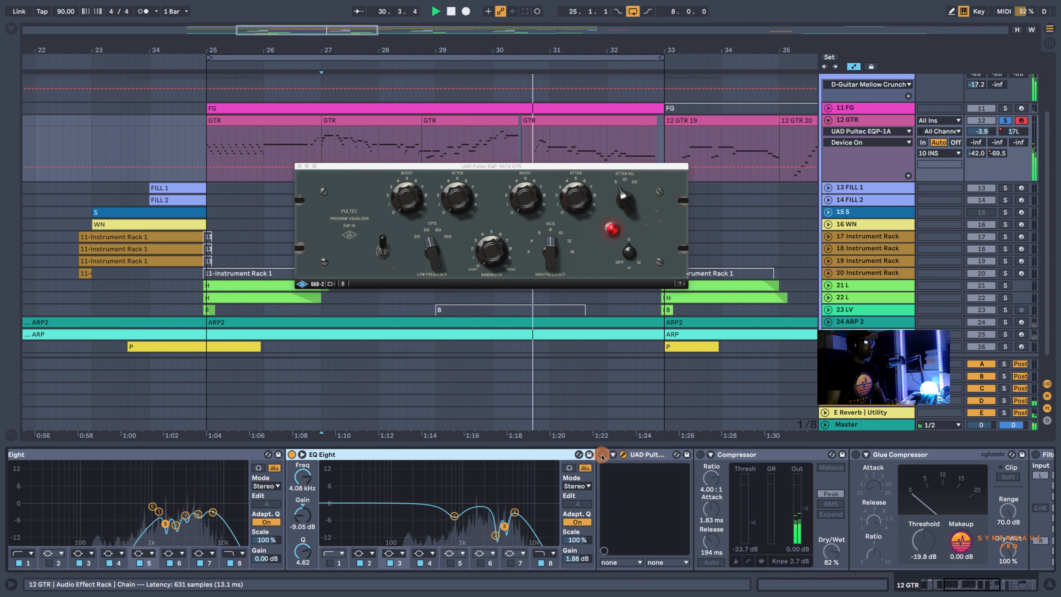
left_click(602, 455)
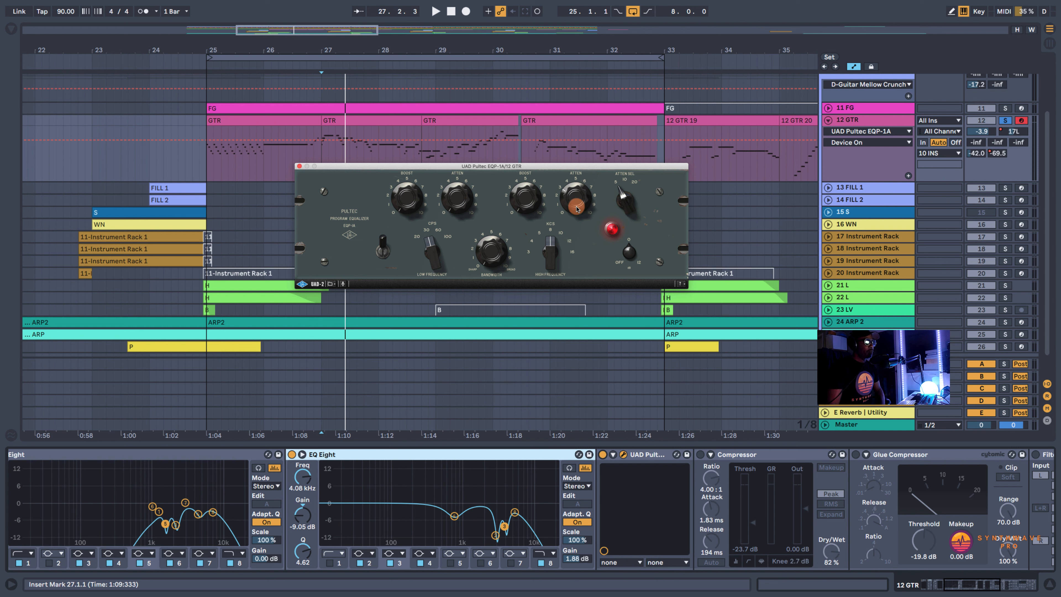
- Adjust the Pultec's high-frequency attenuation amount while auditioning the GTR track
left_click_drag(577, 208, 635, 190)
left_click(621, 184)
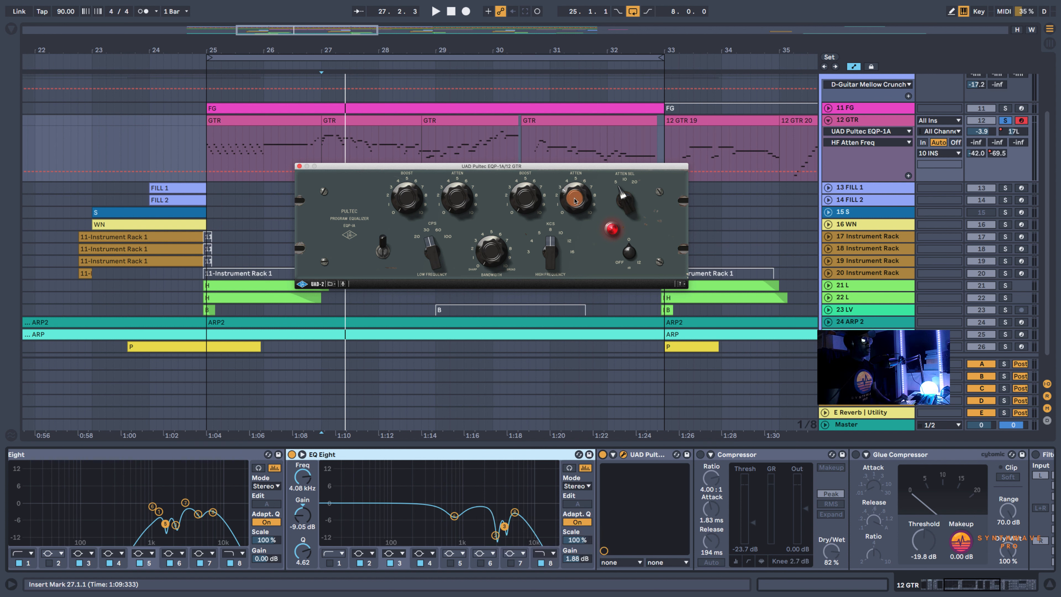
key("space")
mouse_move(575, 201)
left_mouse_down()
mouse_move(579, 168)
mouse_move(576, 192)
left_mouse_up()
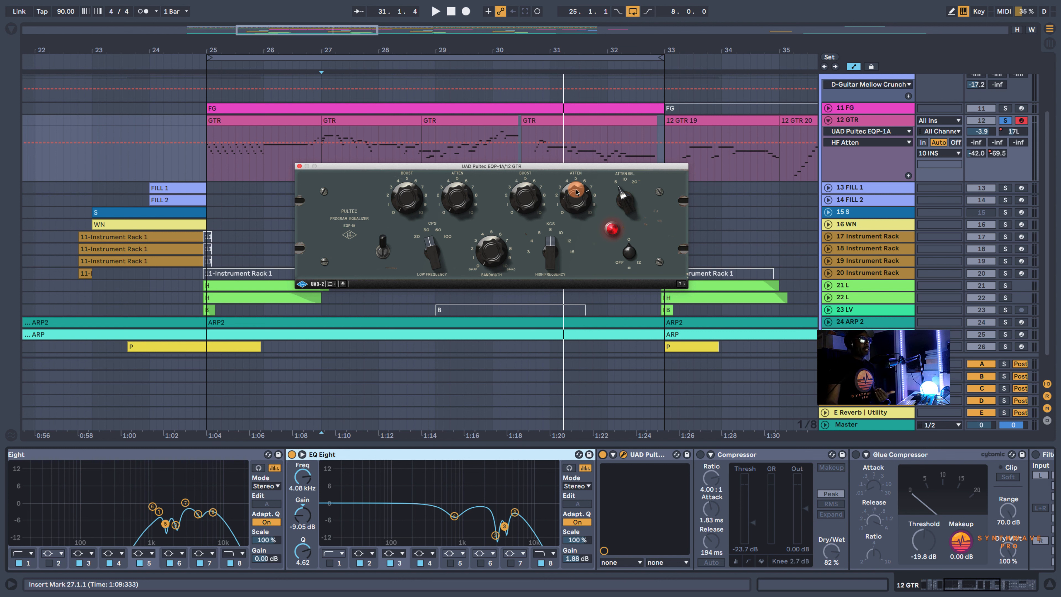
left_click_drag(577, 193, 571, 225)
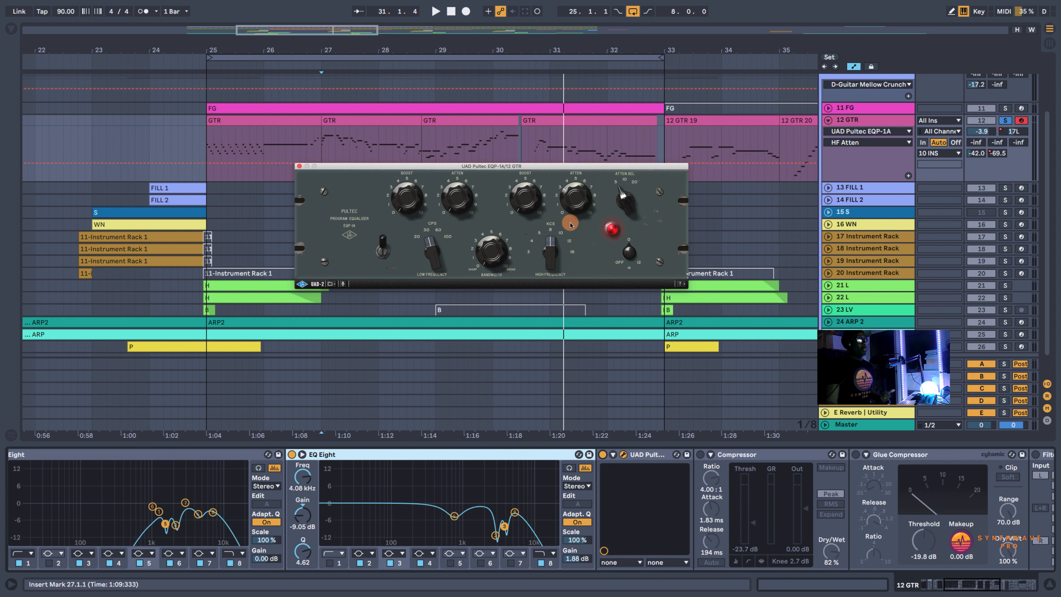
left_click(627, 183)
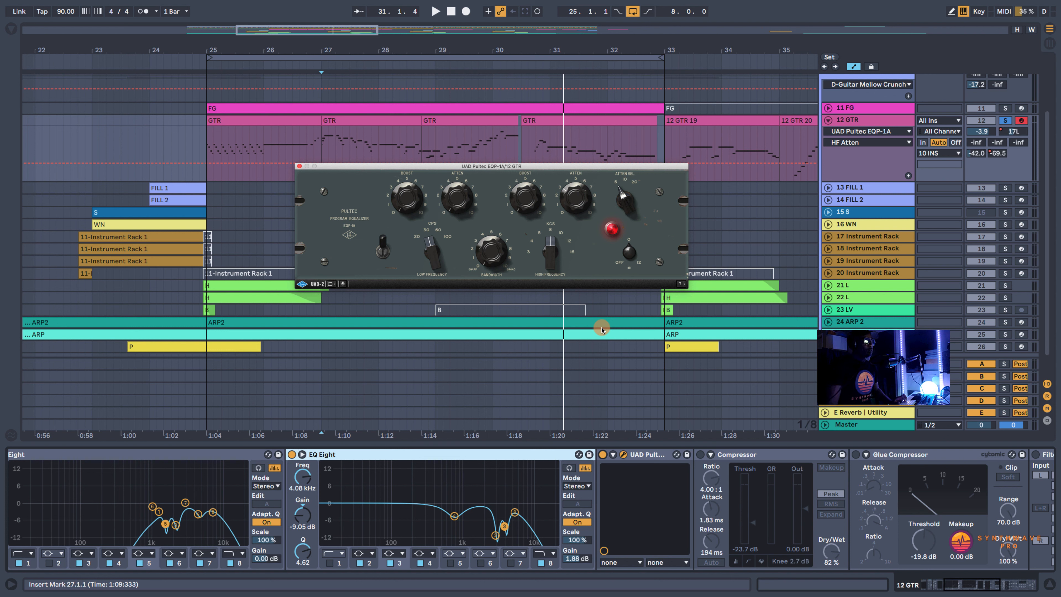
- Resume playback and compare the GTR sound with the Pultec bypassed and active at the adjusted high-frequency attenuation
key("space")
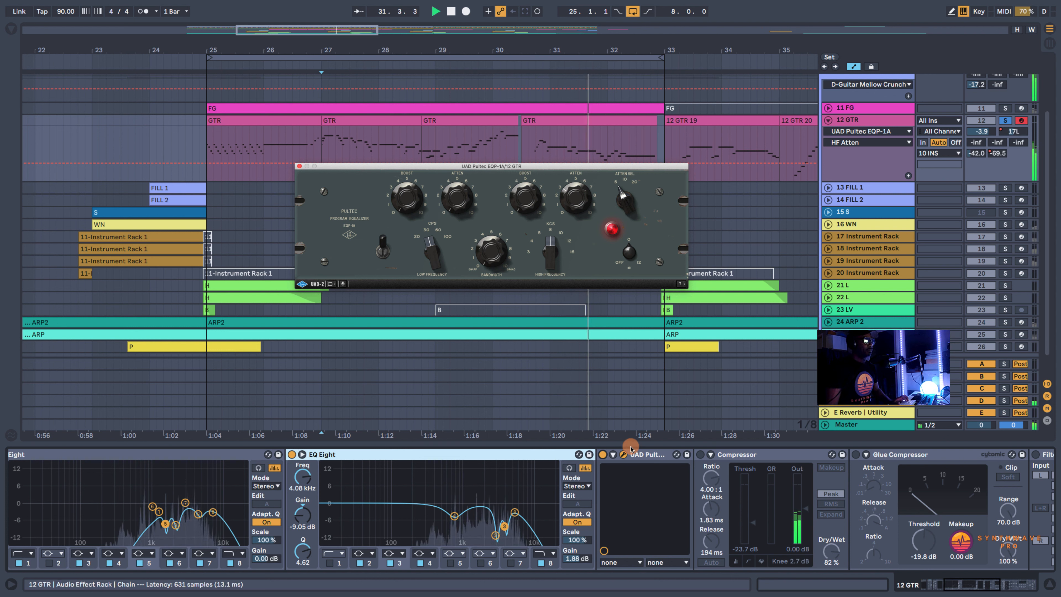
left_click(603, 454)
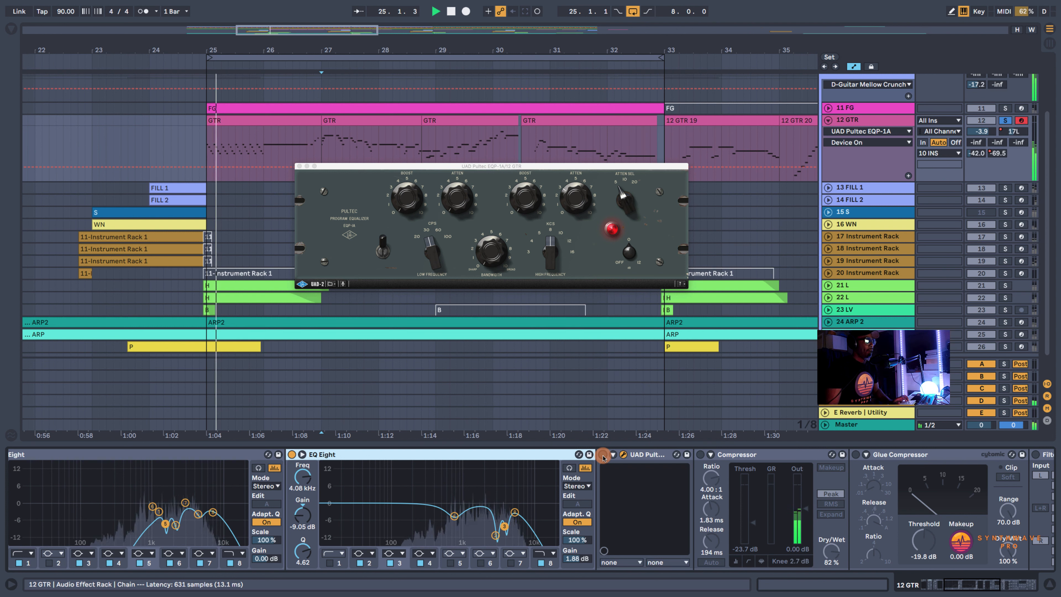
left_click(603, 455)
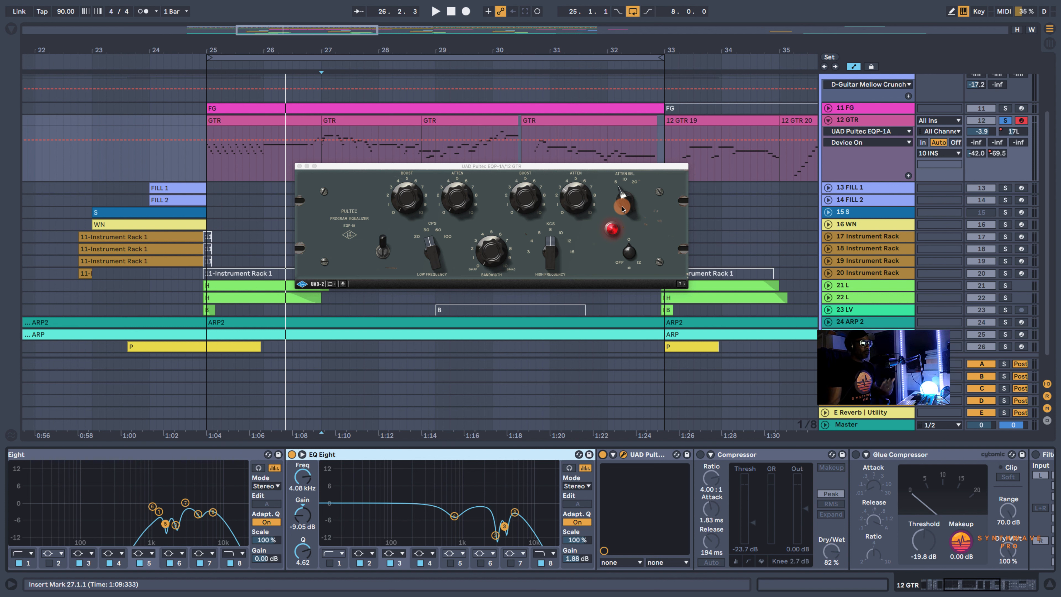
- Try the Pultec's high-frequency attenuation selector at 10 while playing from bar 27, and return it to 5
left_click(625, 204)
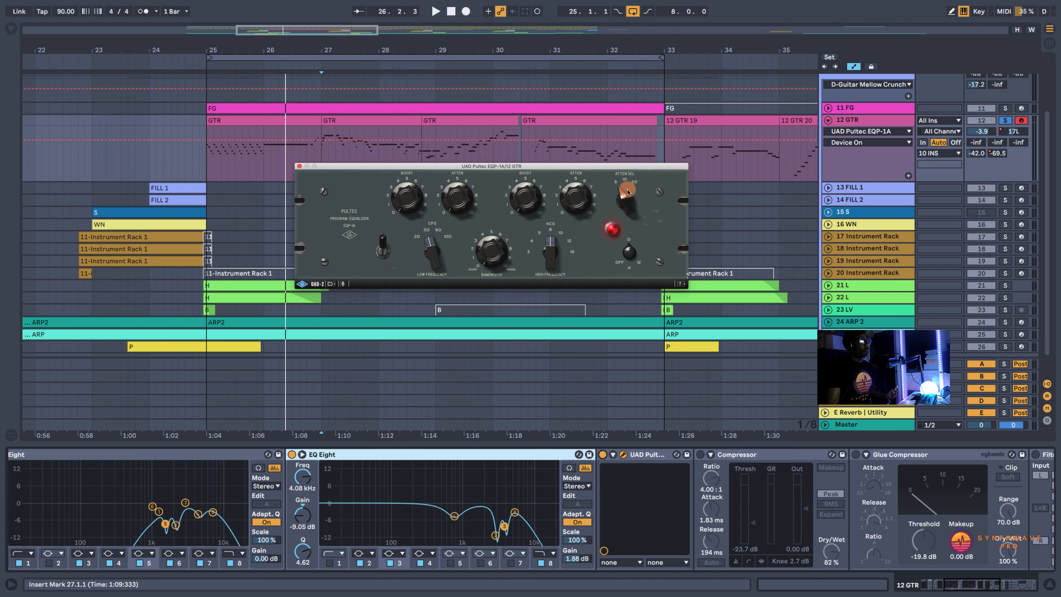
left_click_drag(619, 199, 625, 197)
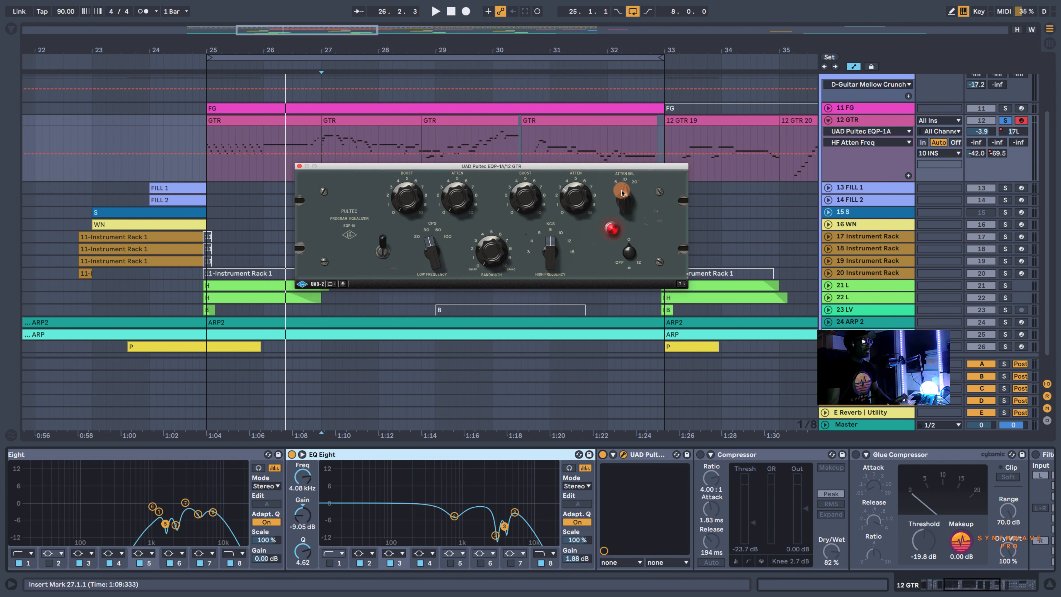
left_click(265, 120)
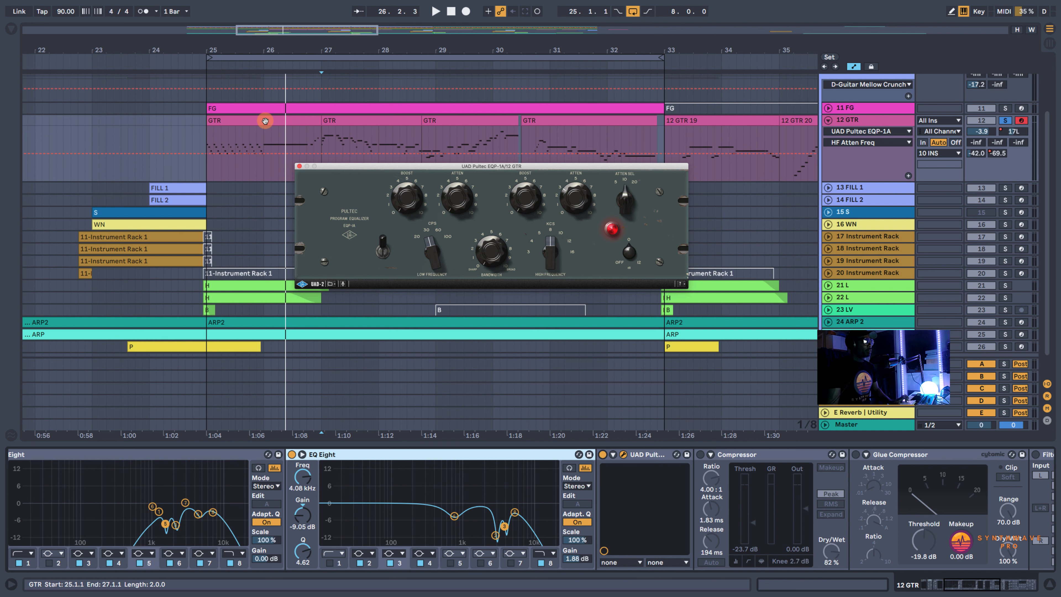
key("space")
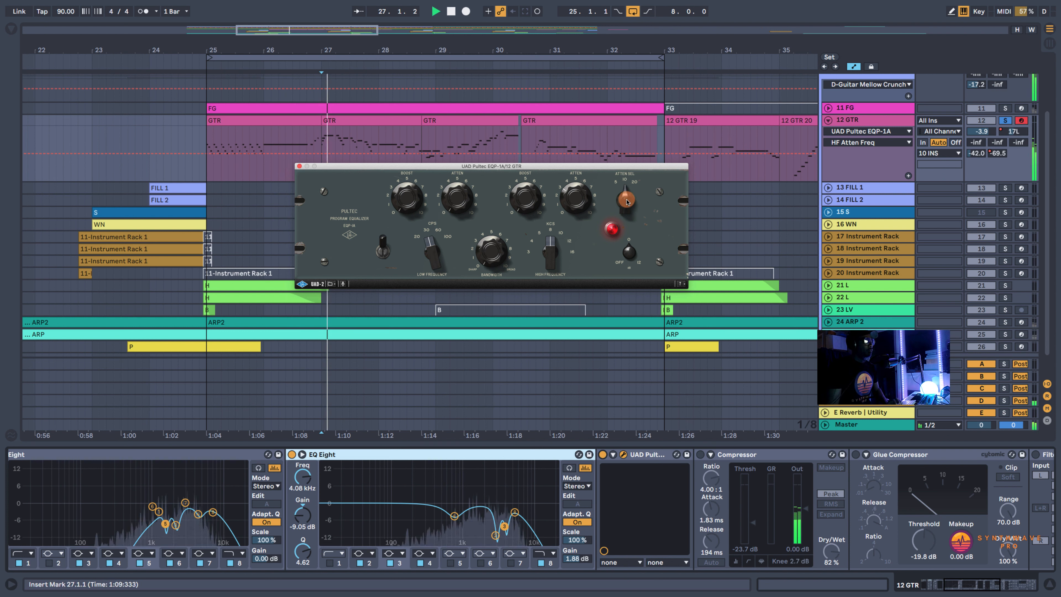
left_click_drag(626, 202, 627, 213)
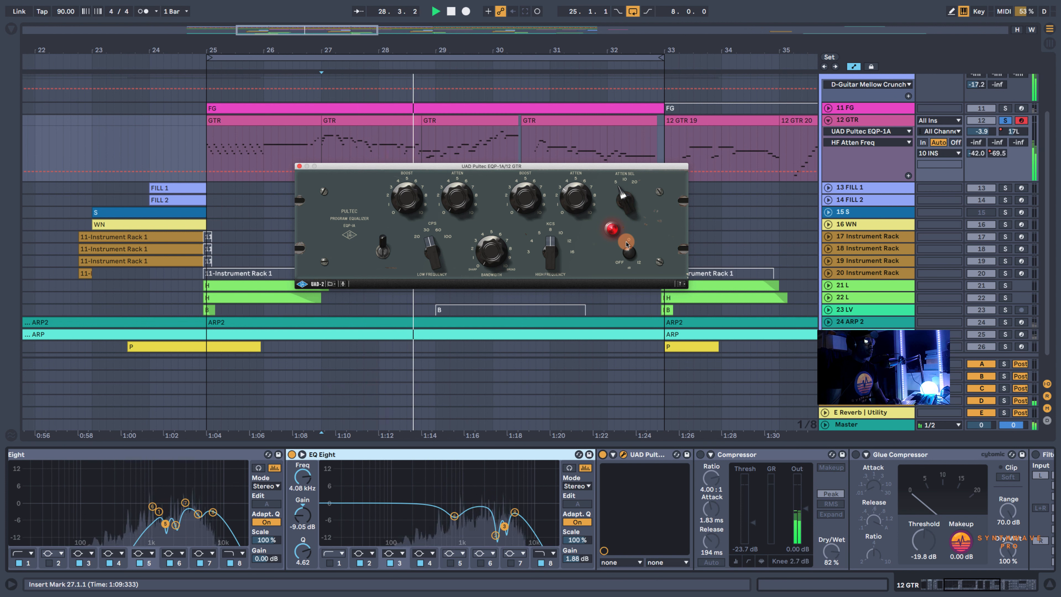
- Try the Pultec's high-frequency attenuation selector at 20 while the GTR track plays, and return it to 5
left_click_drag(627, 242, 639, 181)
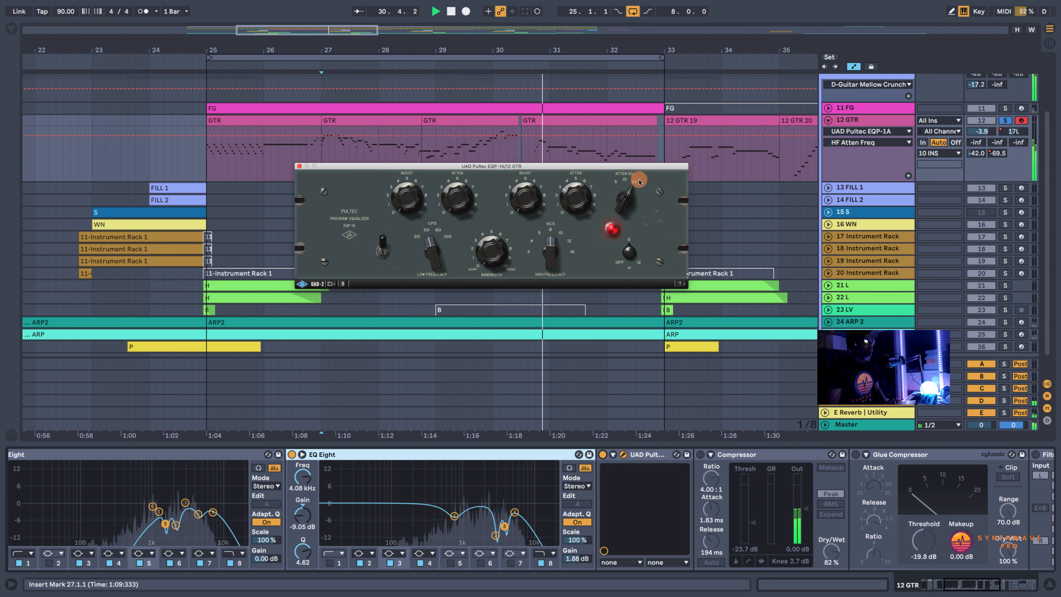
left_click_drag(640, 182, 623, 266)
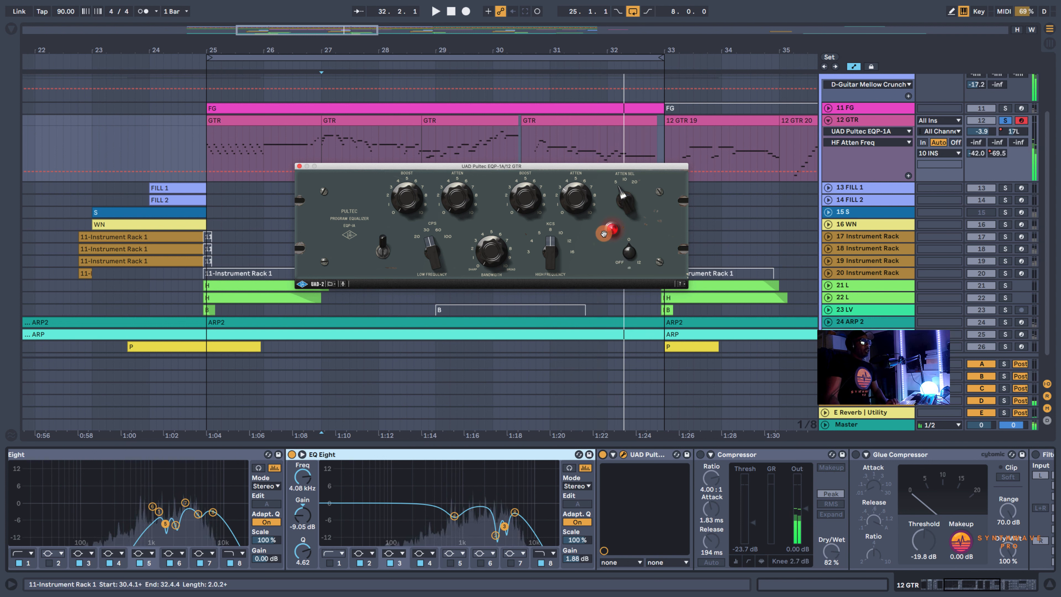
left_click(613, 195)
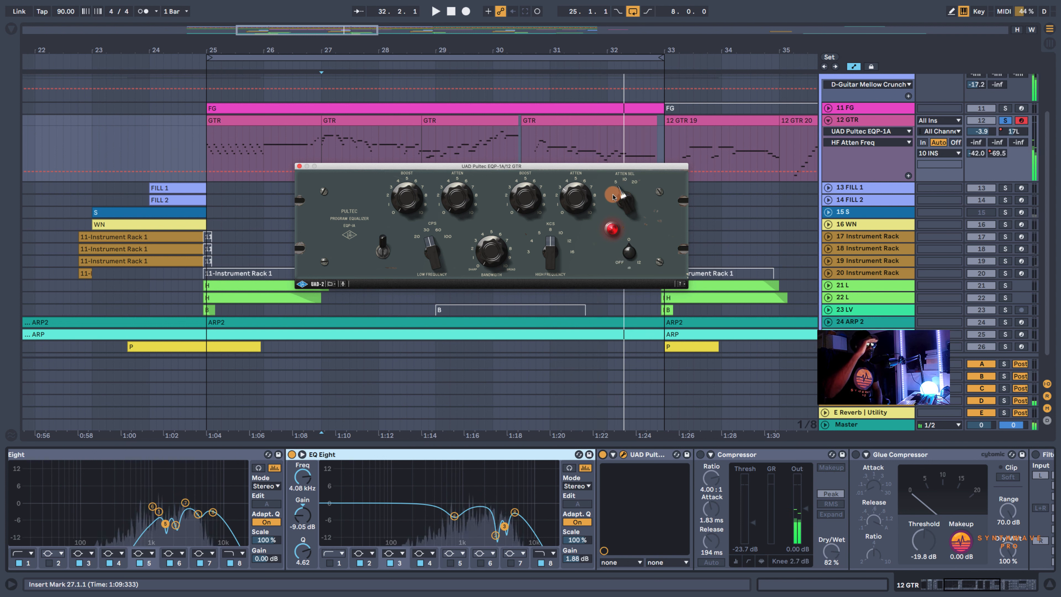
- Close the Pultec plug-in window and enable the Compressor that follows it in the GTR chain
left_click(333, 163)
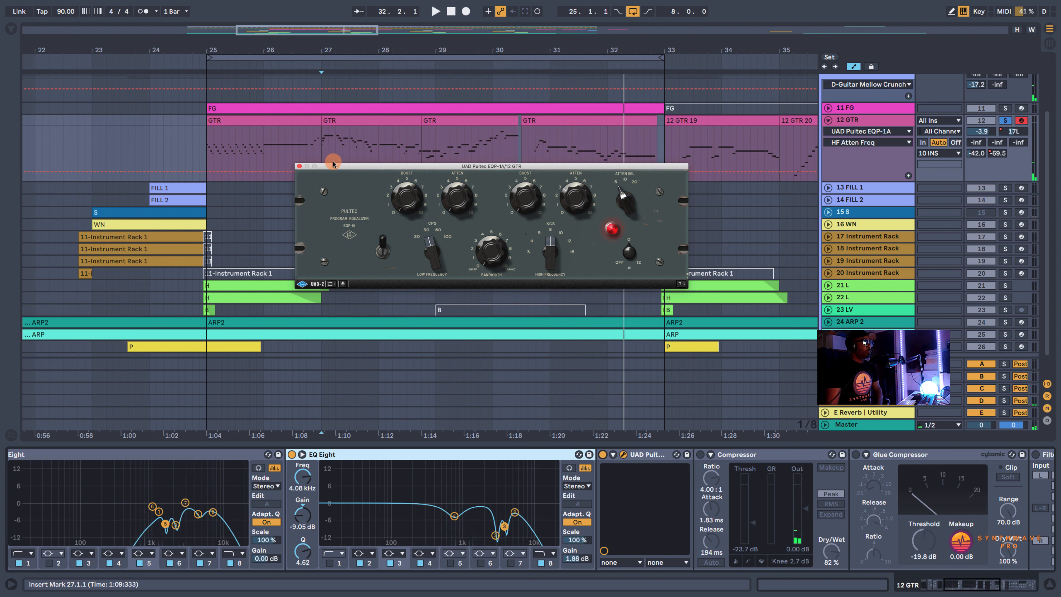
left_click(302, 167)
left_click(696, 460)
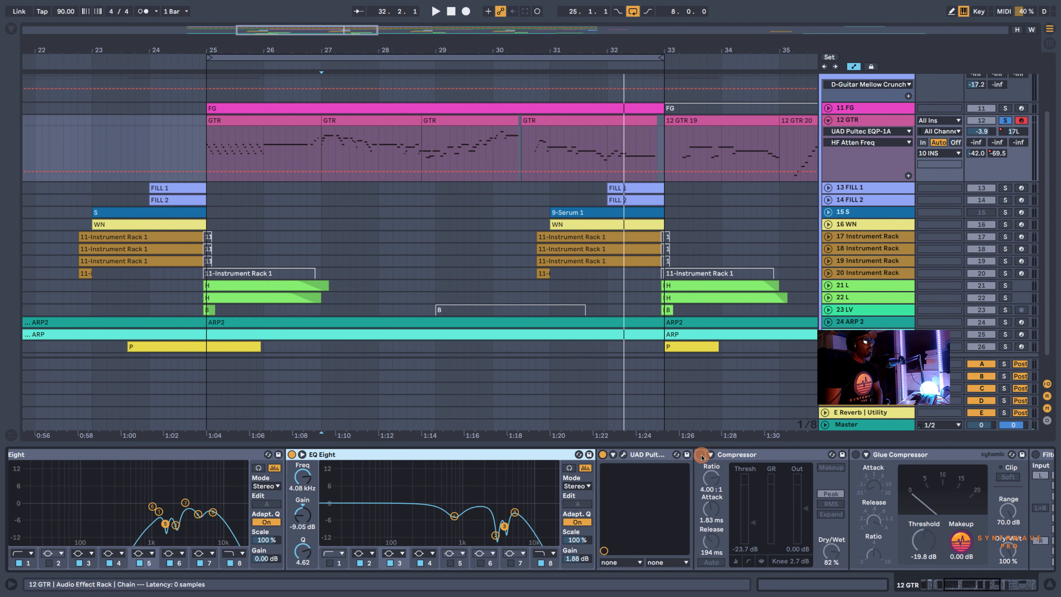
left_click(701, 457)
left_click(701, 457)
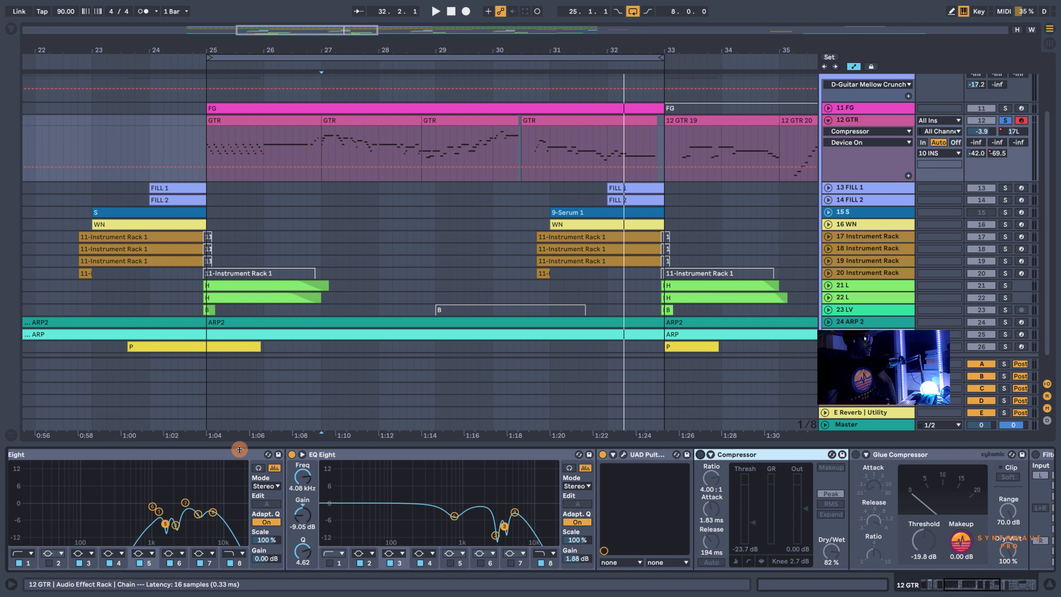
left_click(197, 457)
left_click(369, 454)
left_click(643, 454)
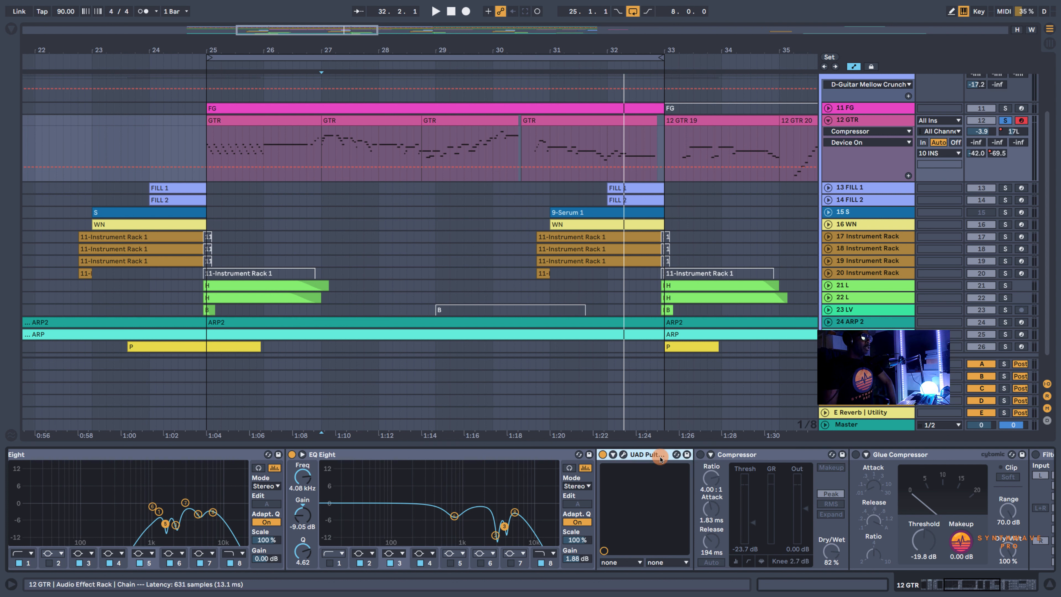
left_click(737, 457)
left_click(700, 455)
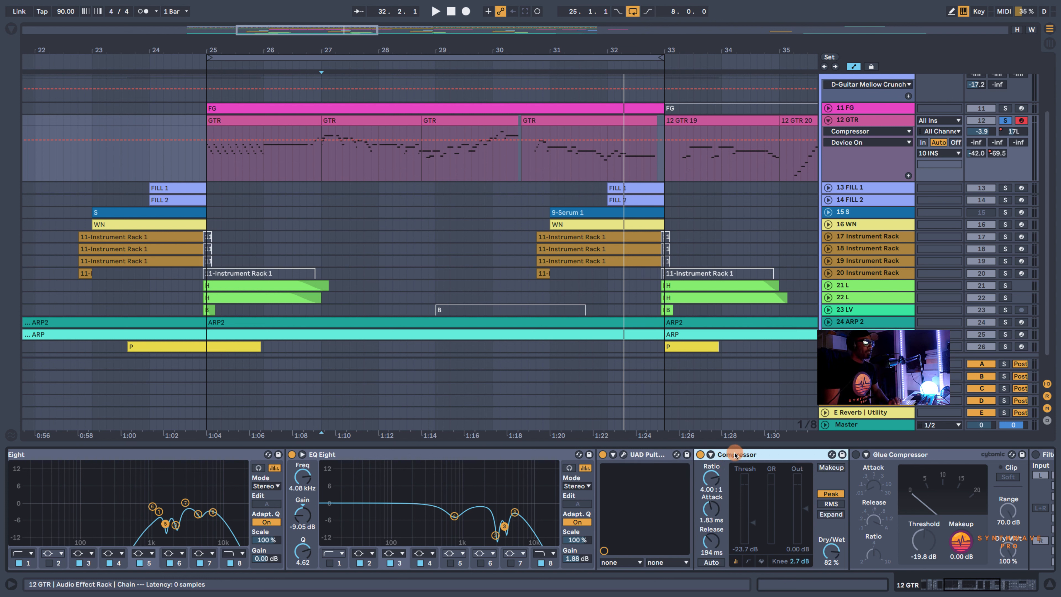
- Play the GTR track and compare its sound with the Compressor off and on, leaving the device enabled
key("space")
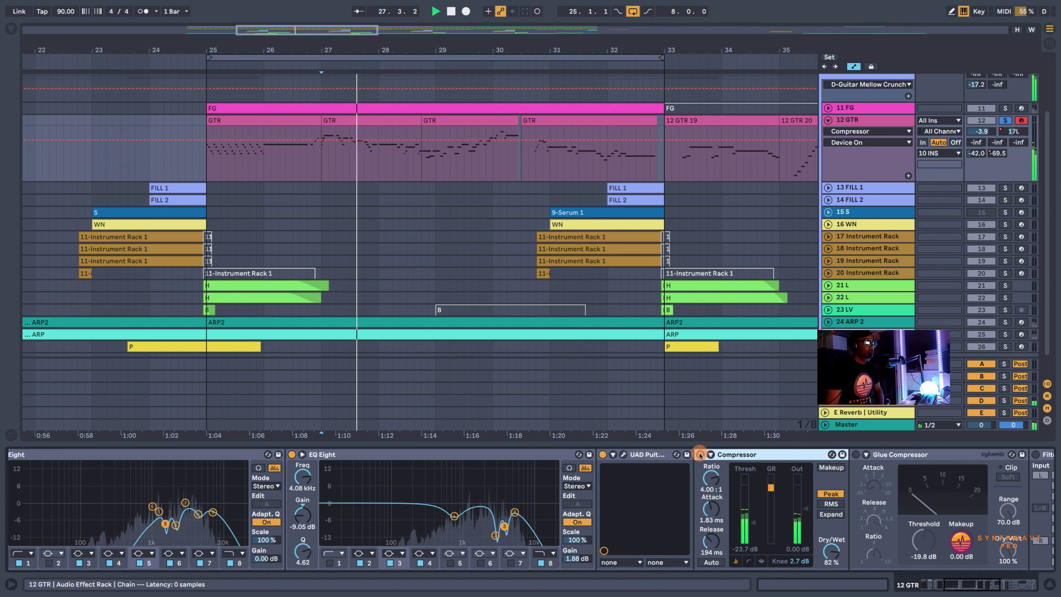
left_click(700, 455)
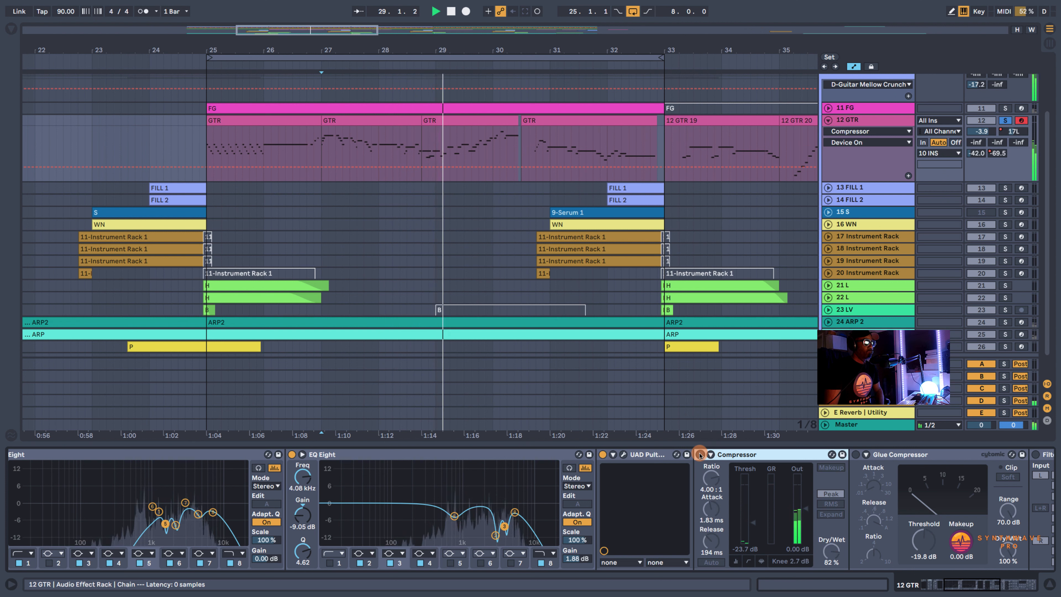
left_click(700, 455)
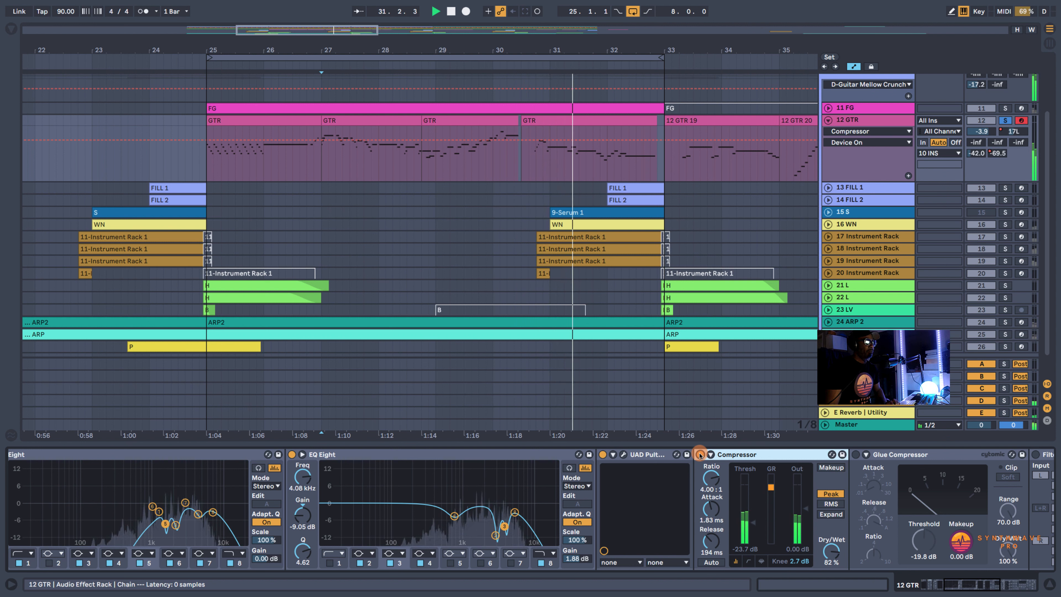
- Switch the Compressor display to the transfer curve and replay the GTR track several times to watch the gain reduction
left_click(760, 560)
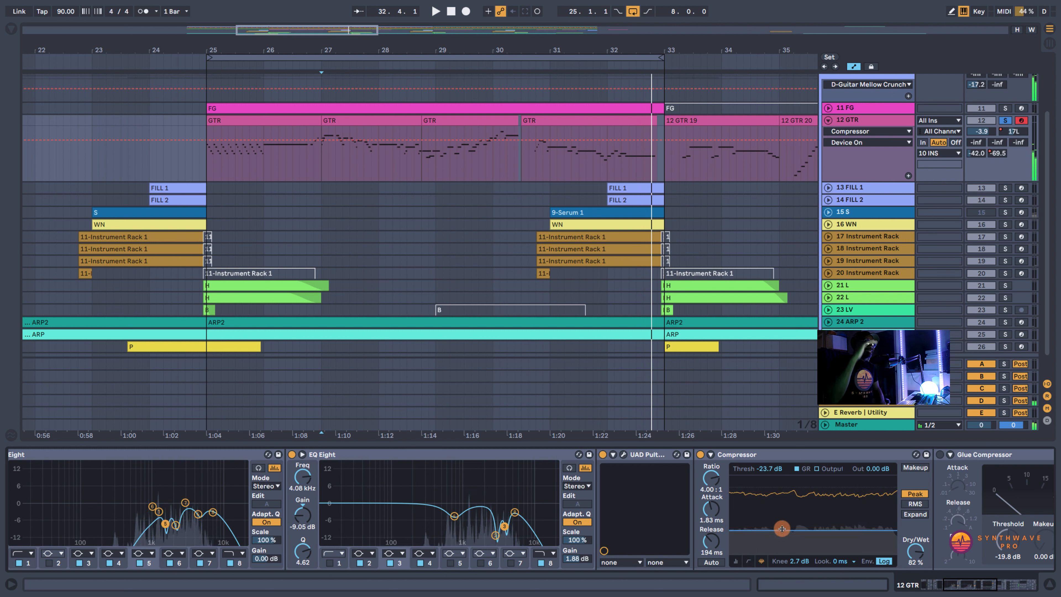
left_click(748, 560)
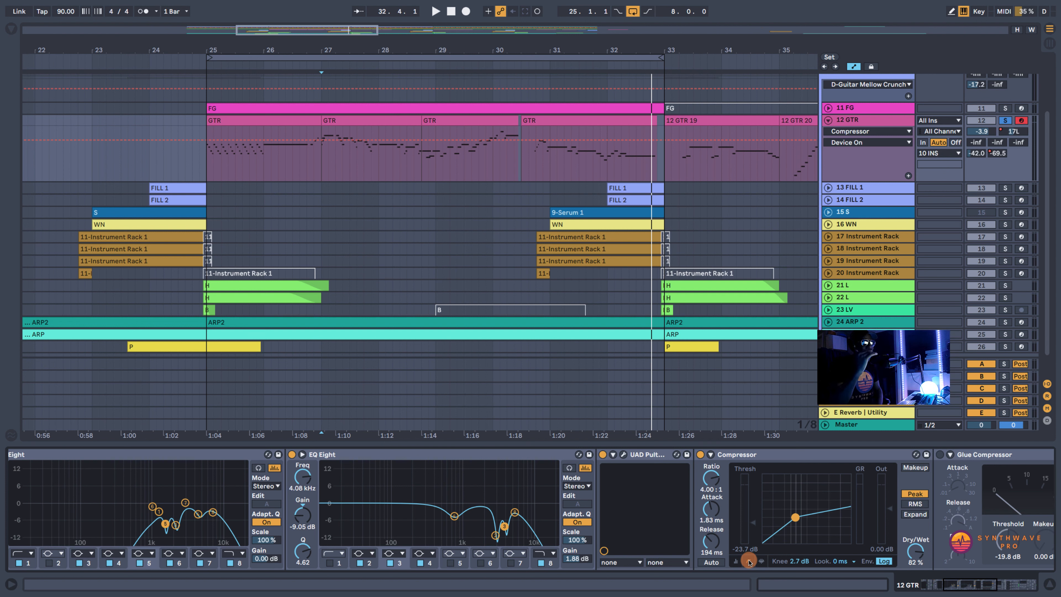
key("space")
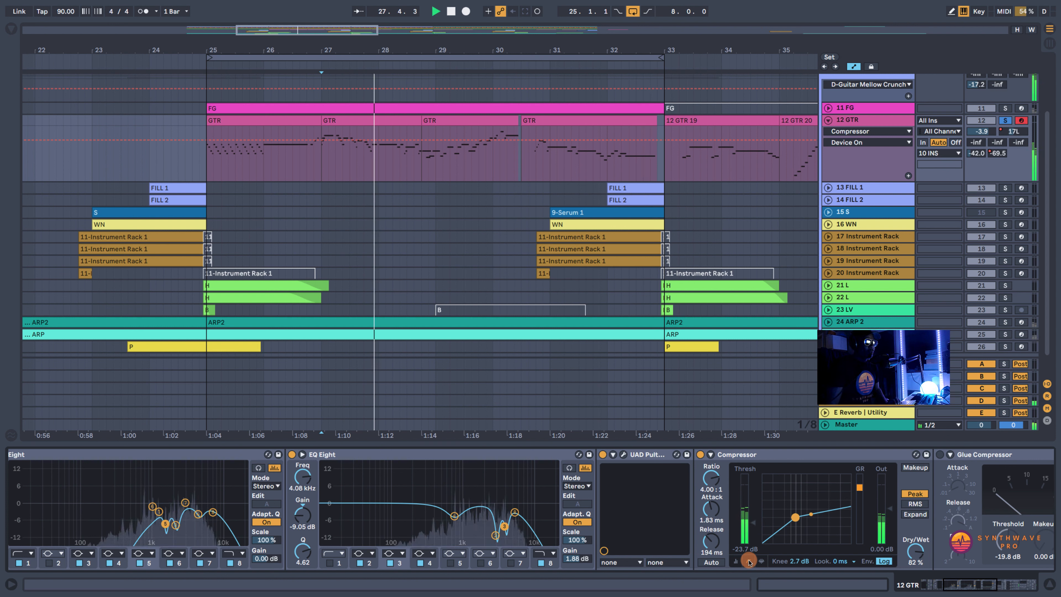
key("space")
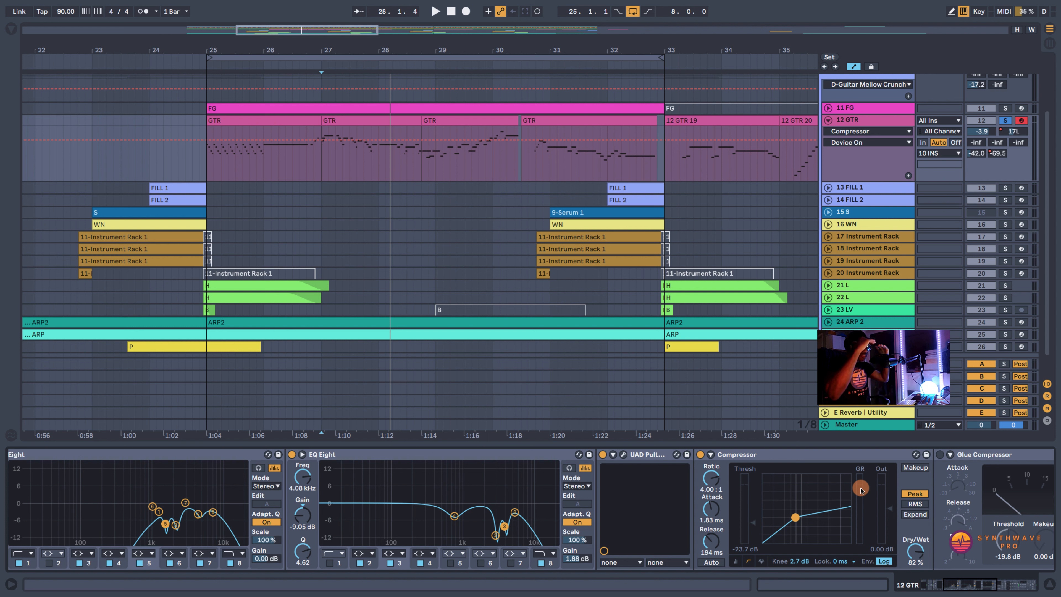
key("space")
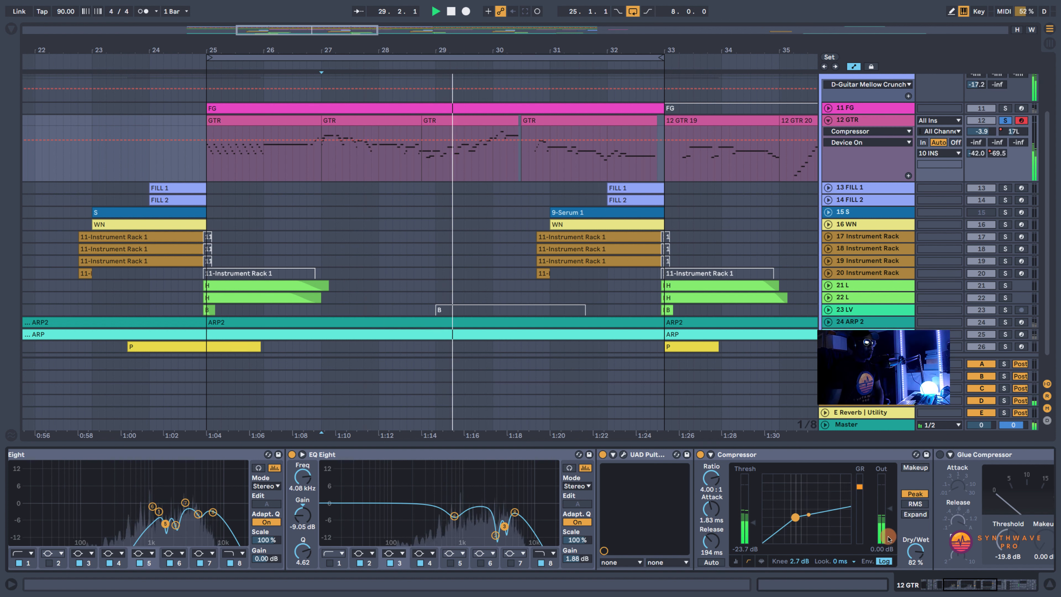
key("space")
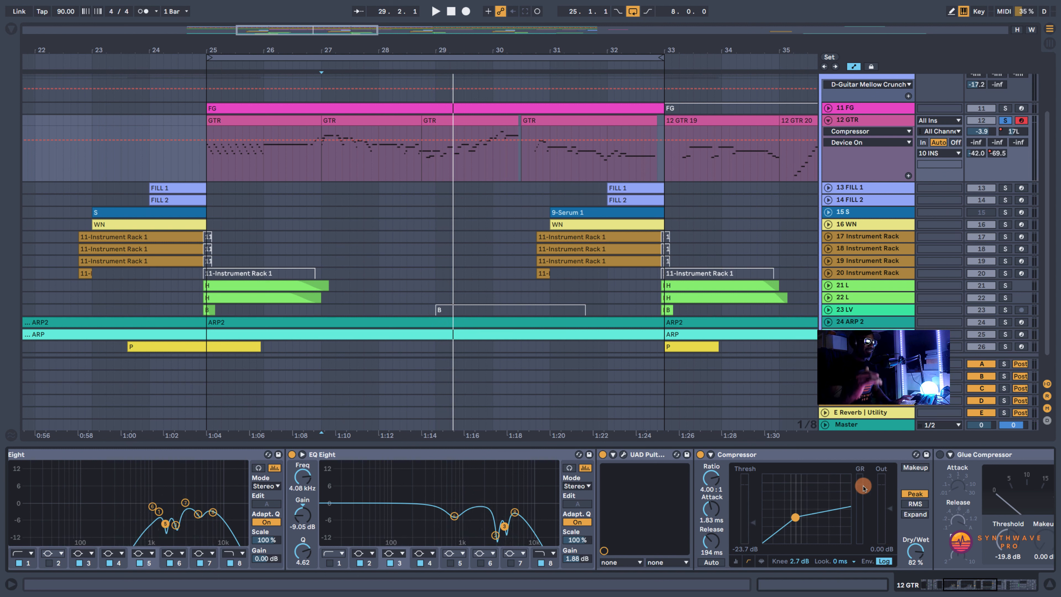
key("space")
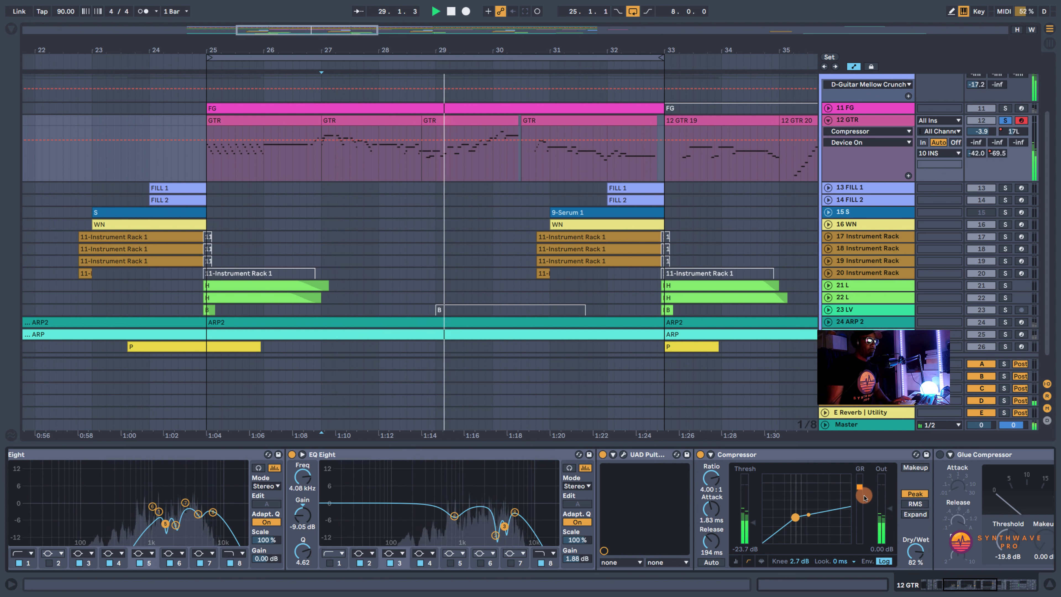
key("space")
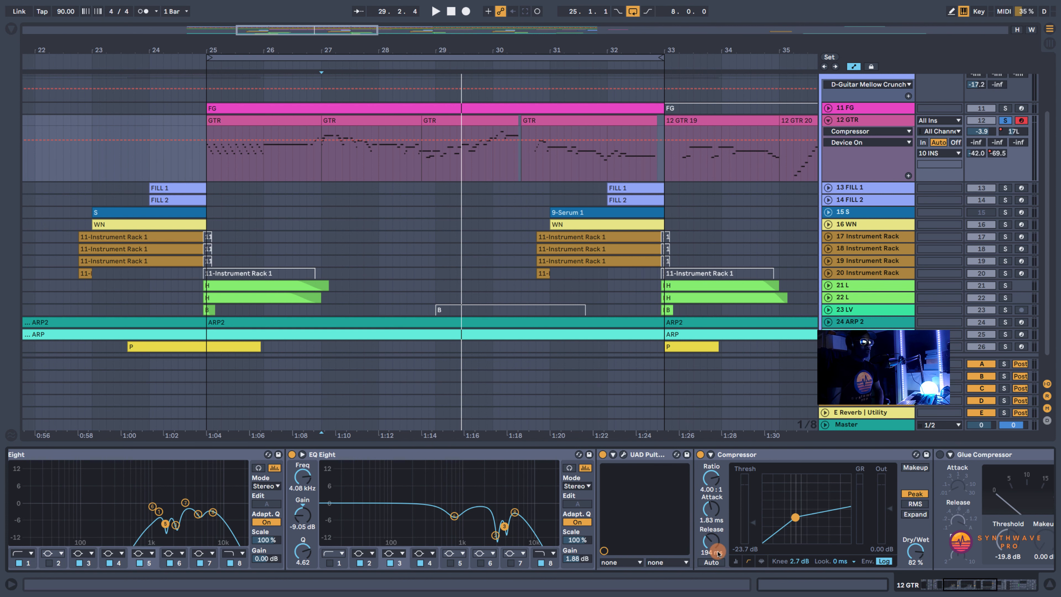
- Try the Compressor's RMS envelope mode and return it to Peak
left_click_drag(977, 582, 991, 581)
left_click(647, 503)
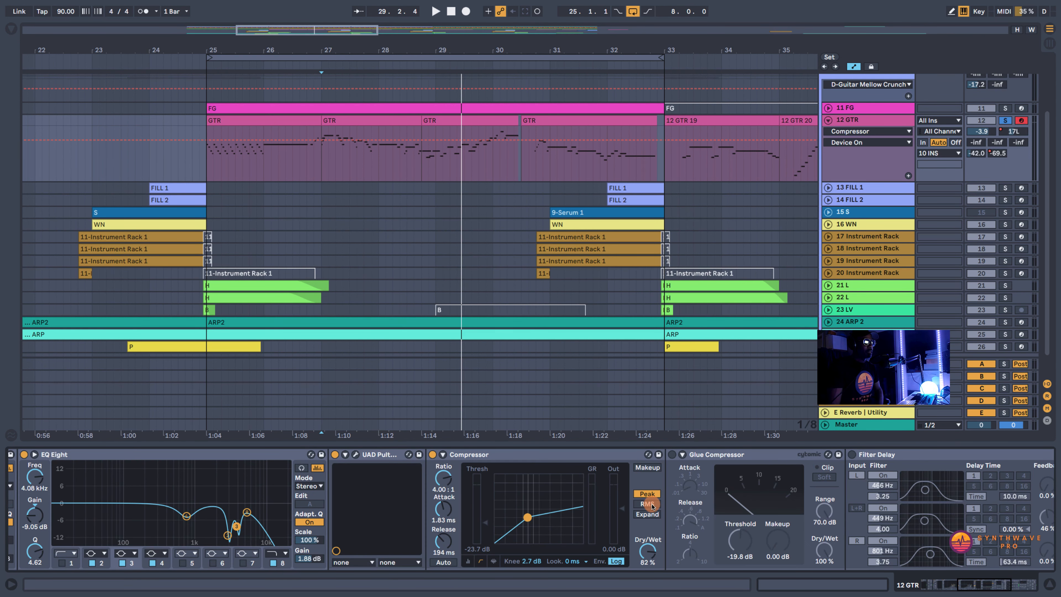
left_click(651, 504)
left_click(650, 497)
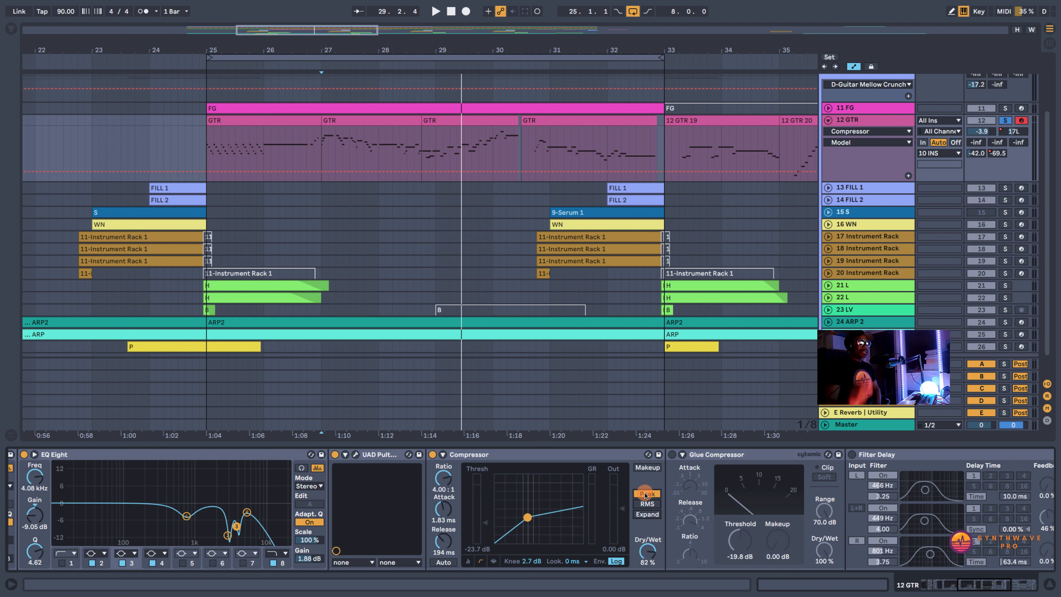
- Enable the Glue Compressor after the Compressor and audition the GTR track with it, leaving it active
left_click(677, 456)
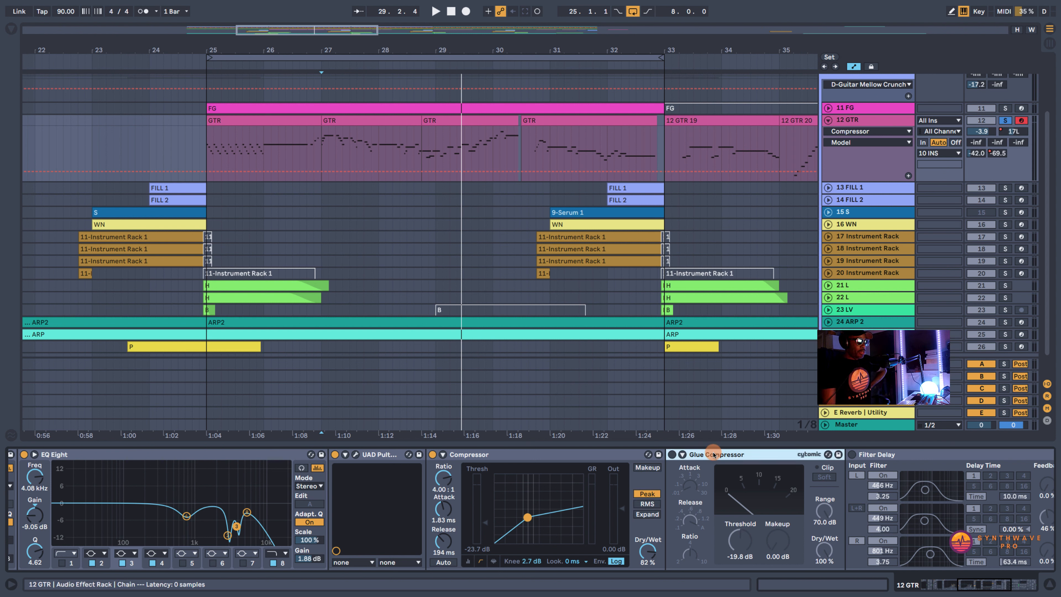
left_click(673, 455)
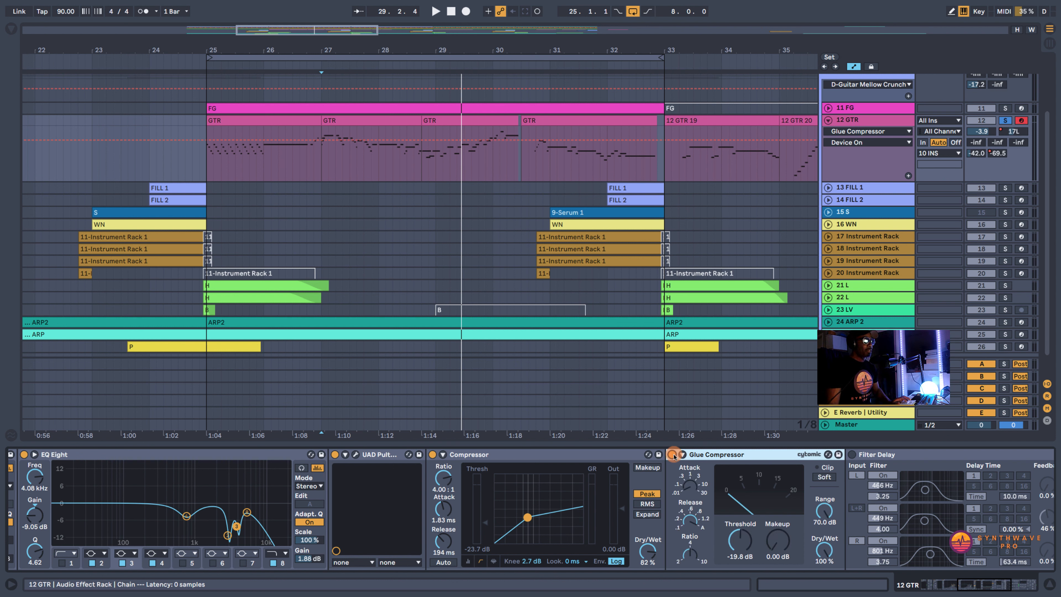
key("space")
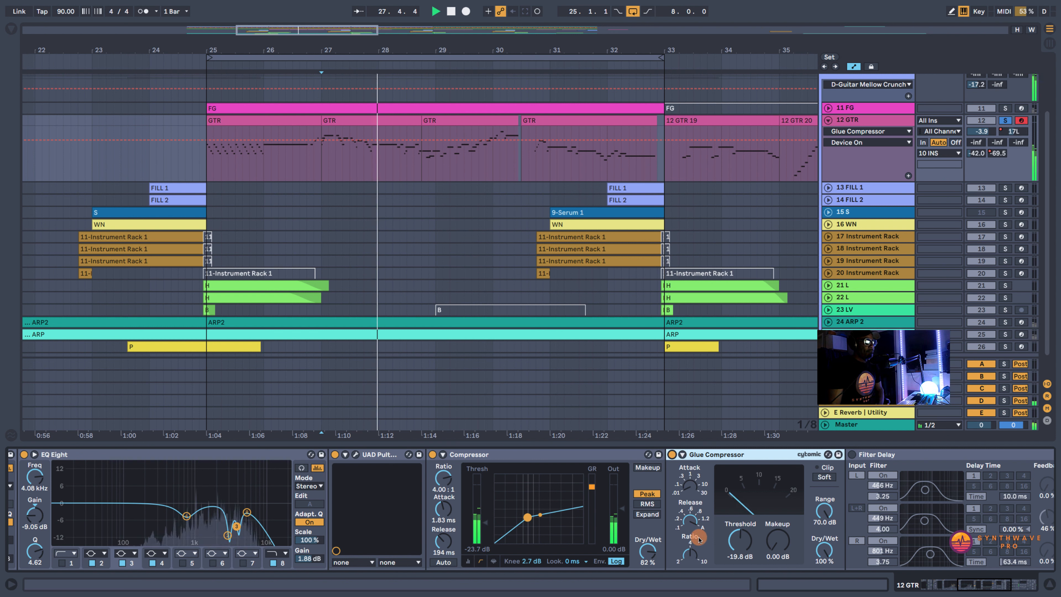
left_click(671, 455)
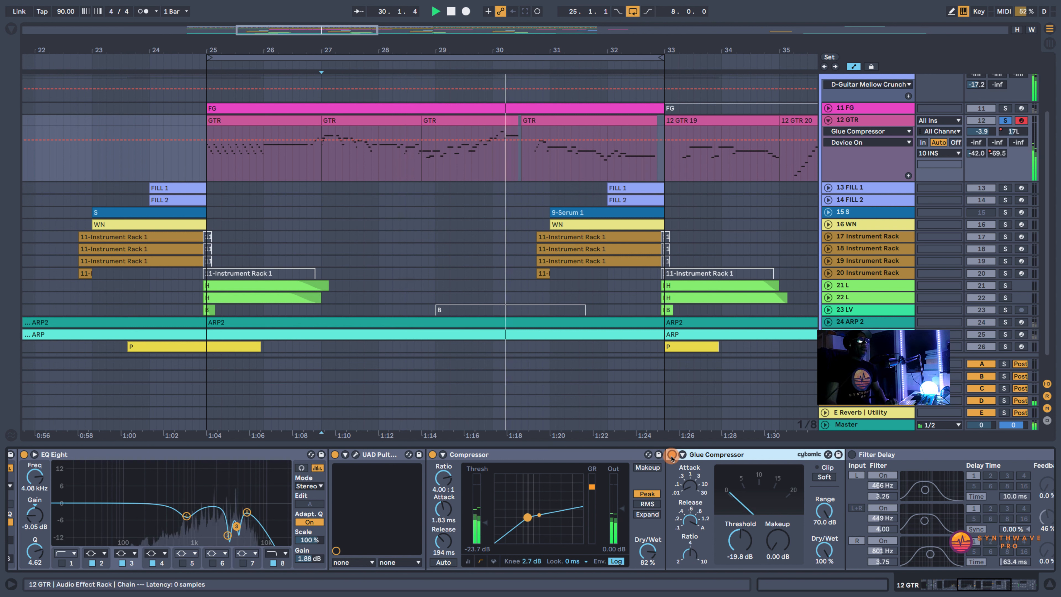
key("space")
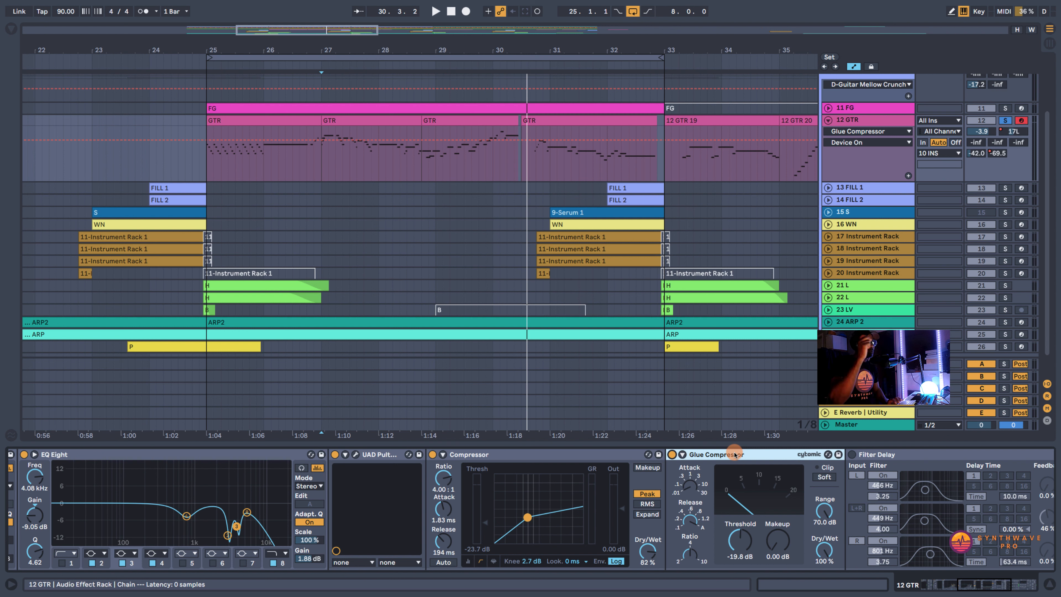
key("space")
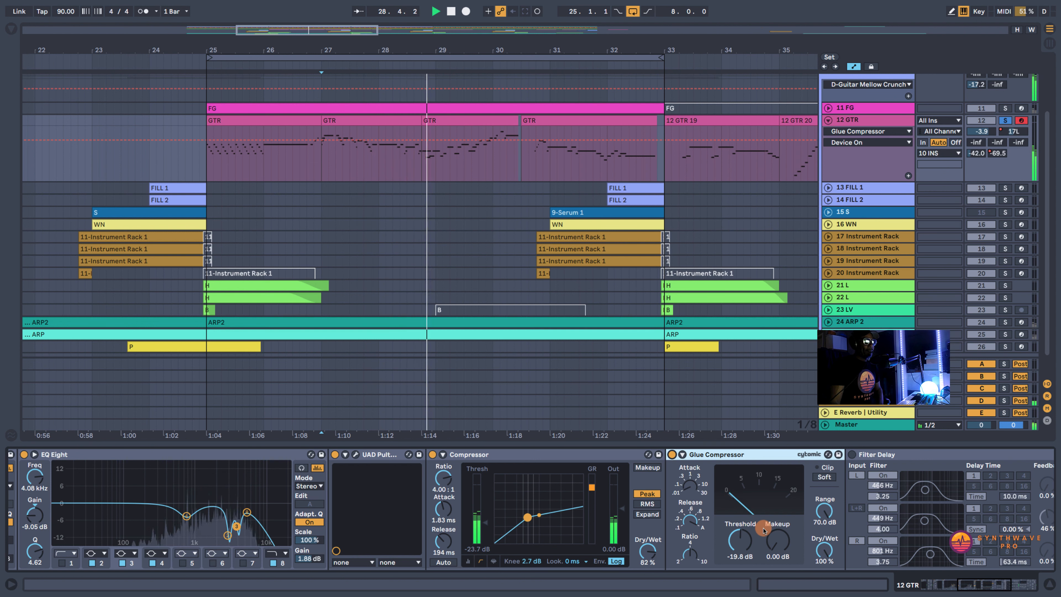
key("space")
- Enable the Filter Delay and compare the GTR playback with it off and on, leaving it active
left_click(962, 586)
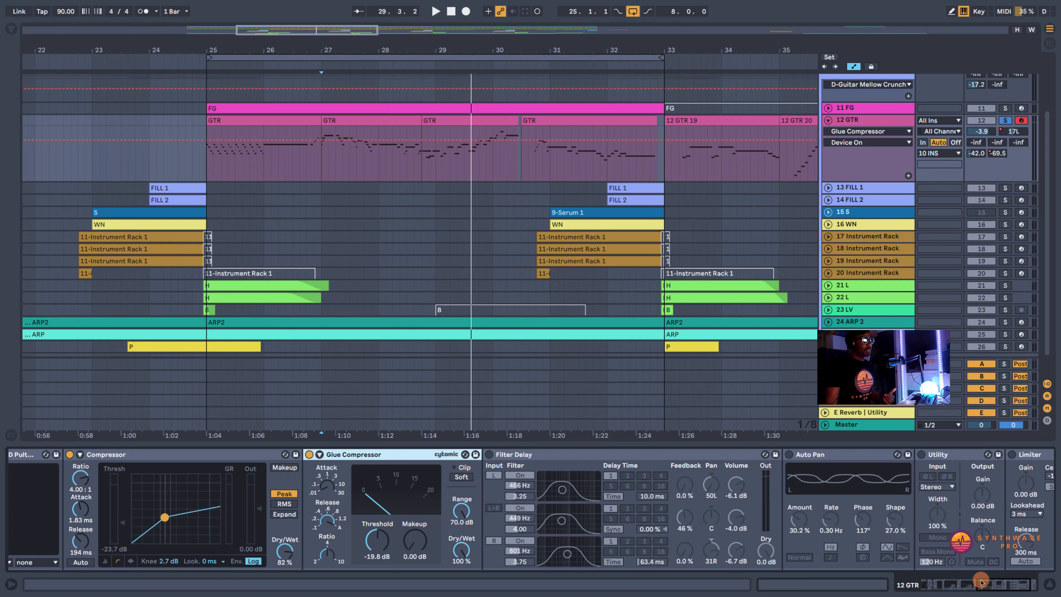
left_click(489, 454)
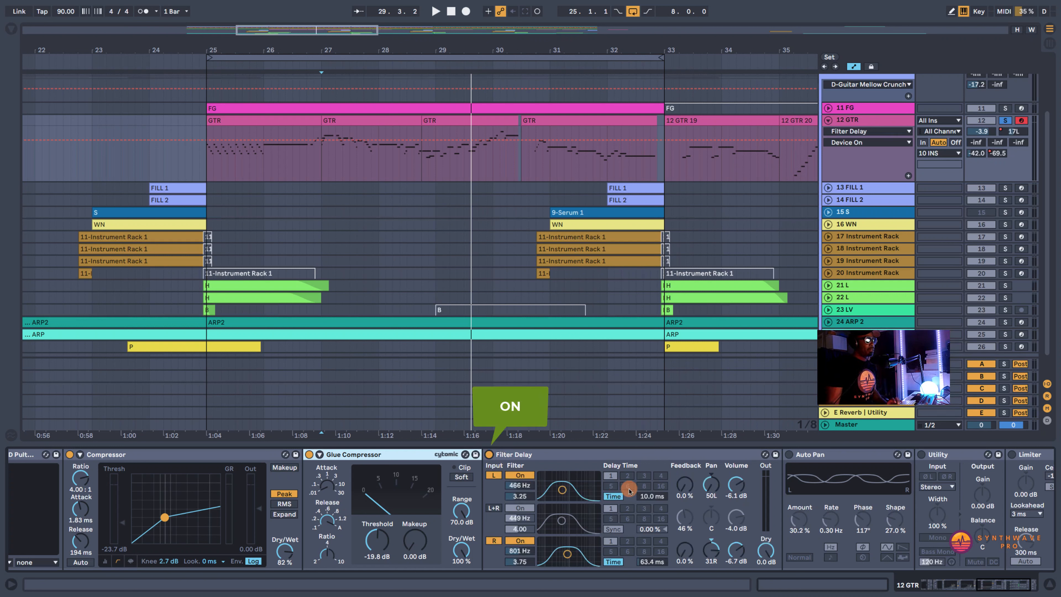
key("space")
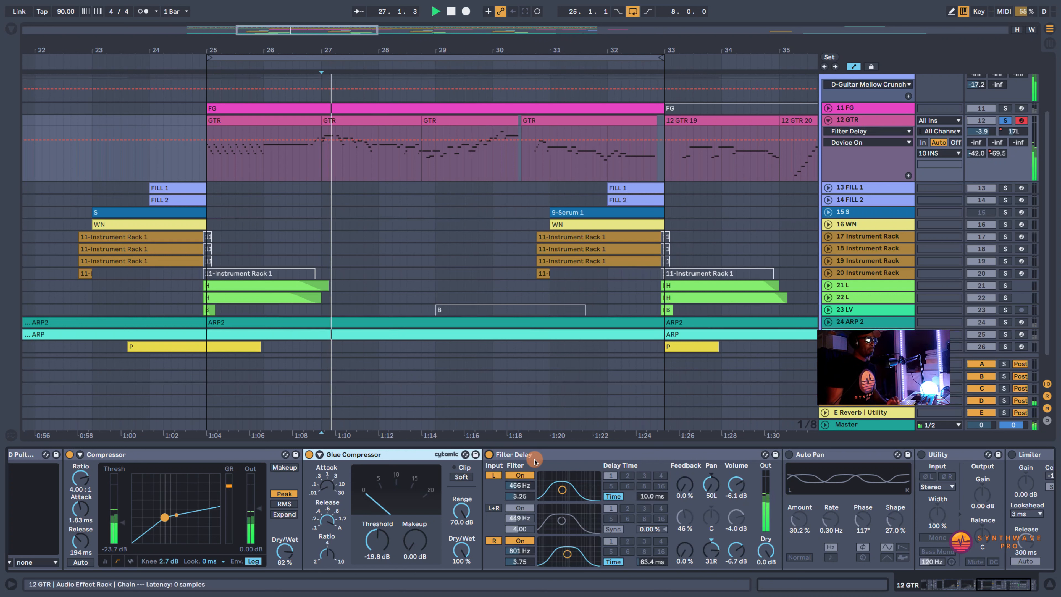
left_click(489, 455)
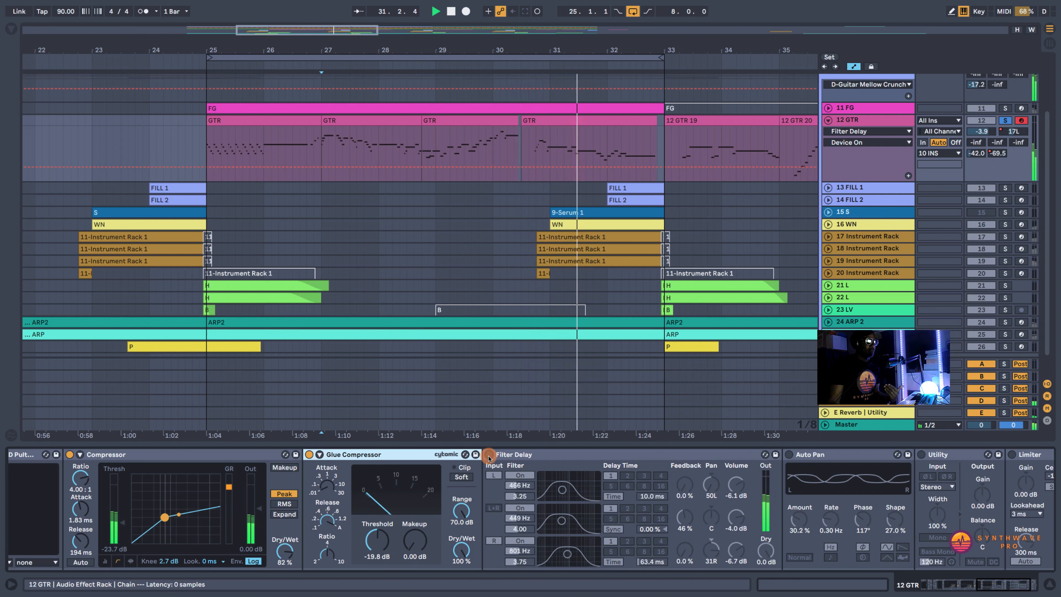
left_click(489, 454)
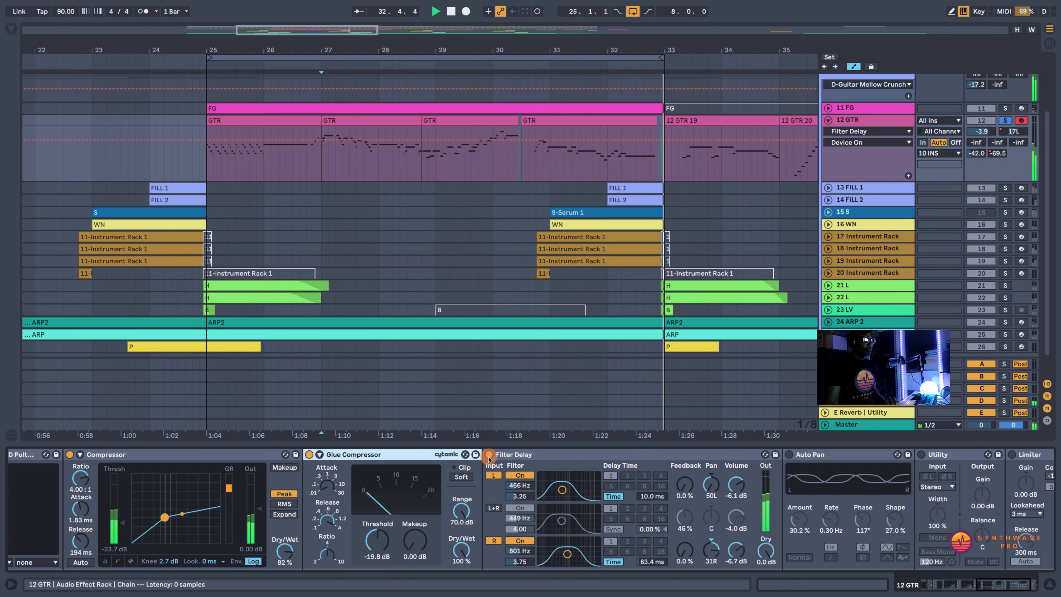
key("space")
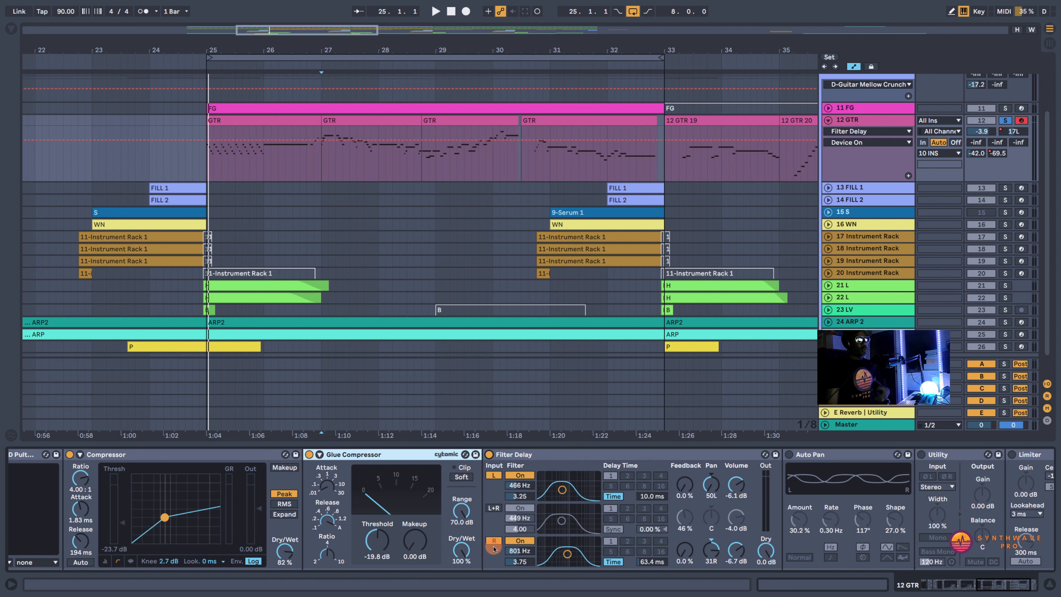
- Examine the Filter Delay's filter frequency and pan settings for the R input
left_click(518, 551)
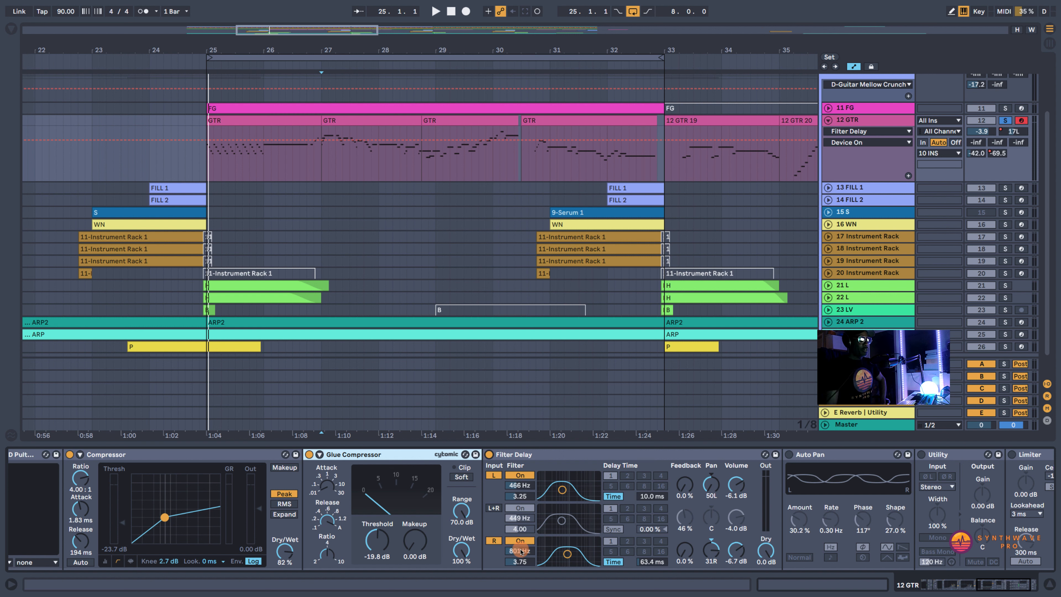
left_click(711, 550)
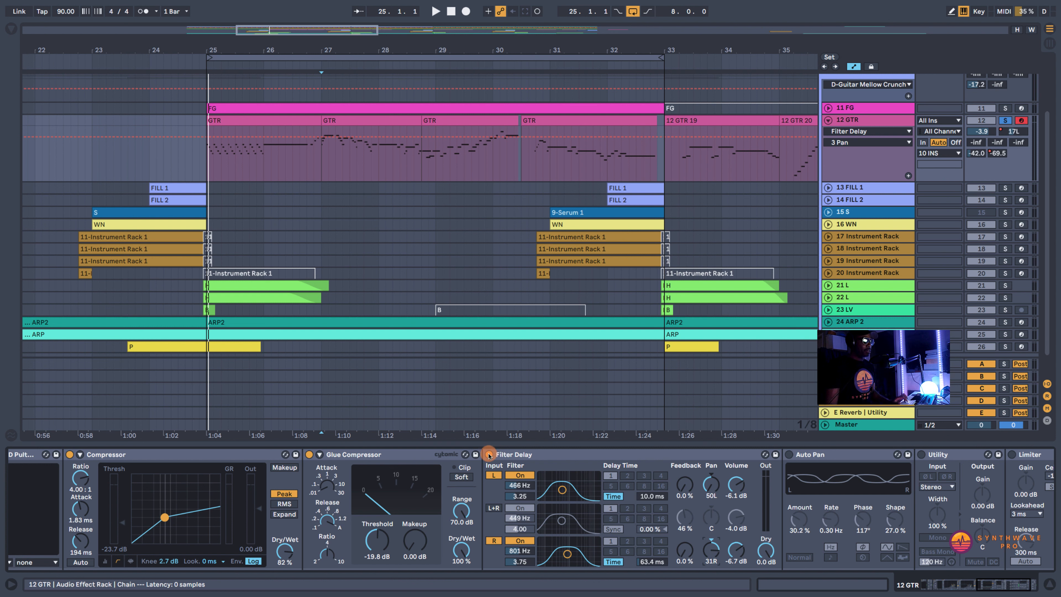
- Compare the GTR playback repeatedly with the Filter Delay bypassed and active, leaving it active and stopping playback
left_click(490, 454)
key("space")
left_click(489, 454)
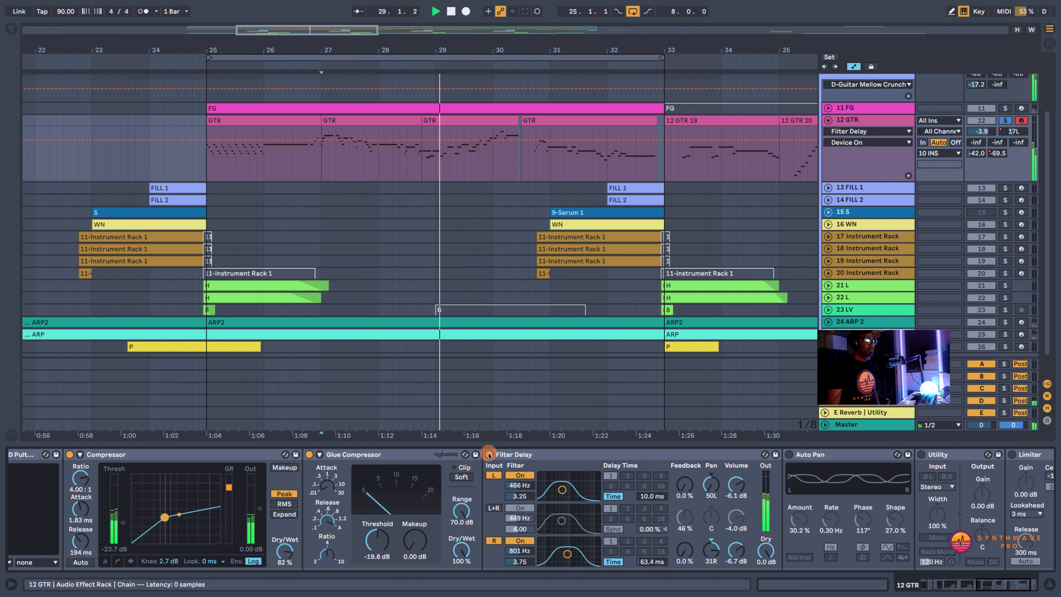
left_click(490, 455)
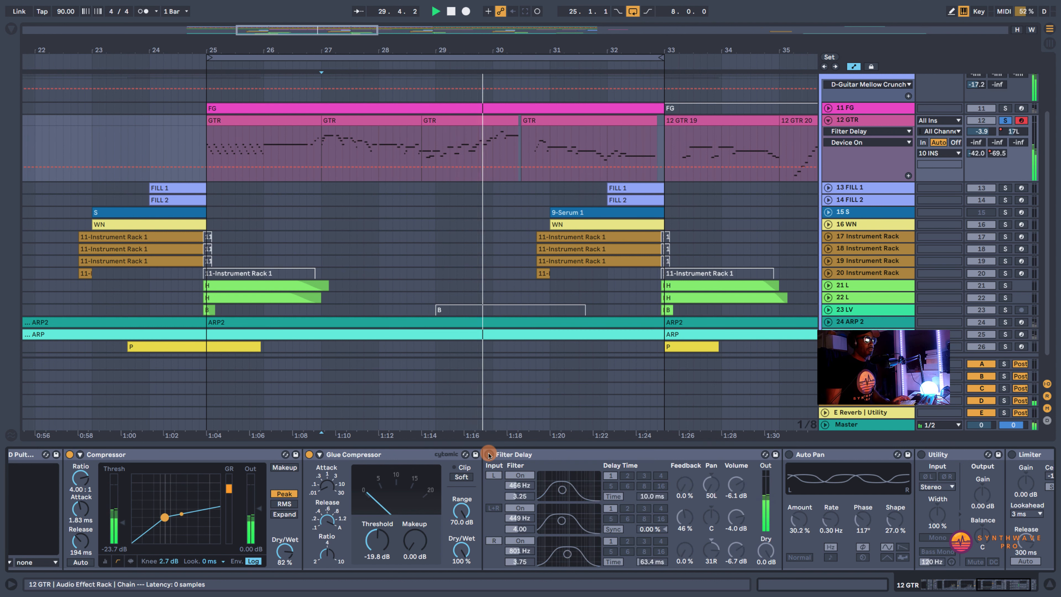
left_click(490, 455)
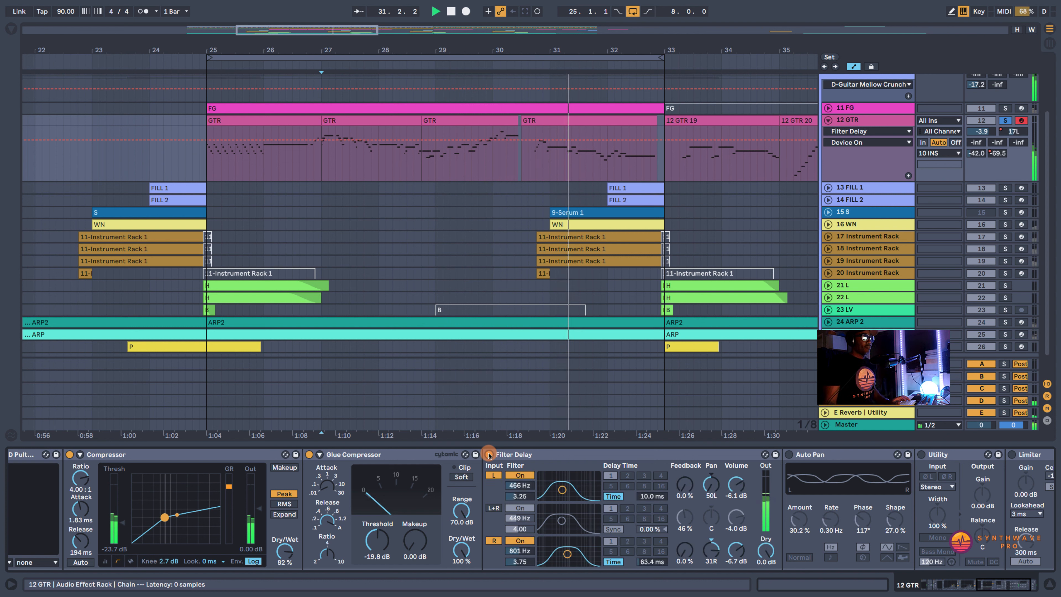
key("space")
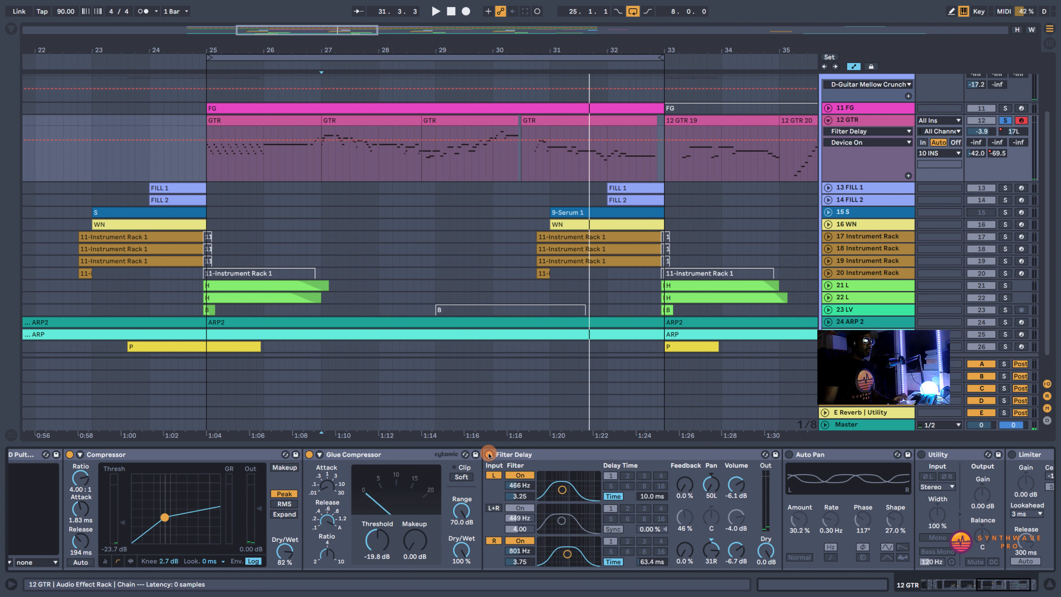
left_click(489, 455)
key("space")
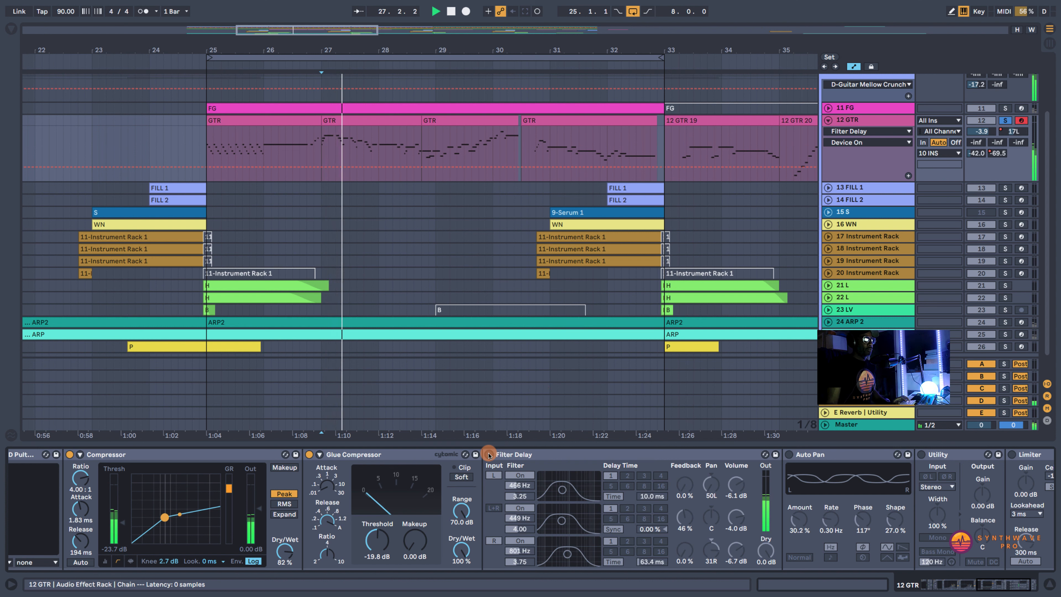
left_click(490, 455)
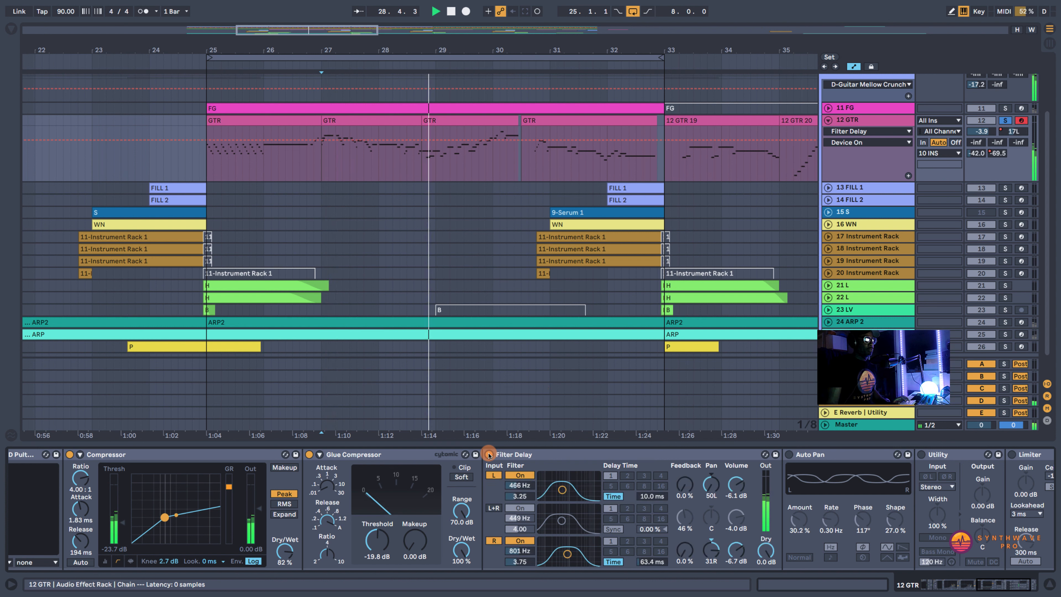
left_click(490, 455)
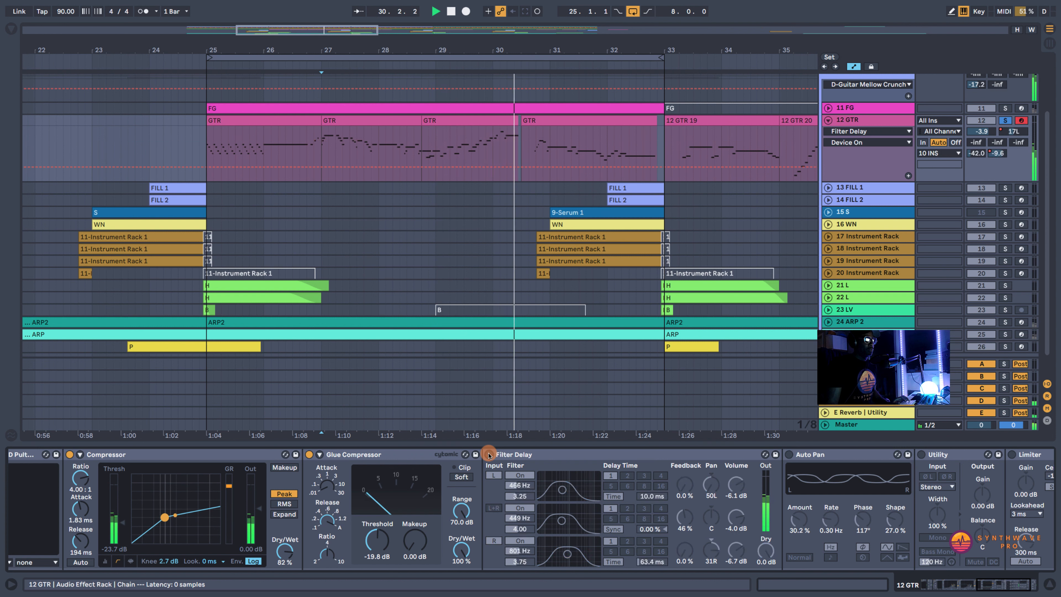
left_click(490, 455)
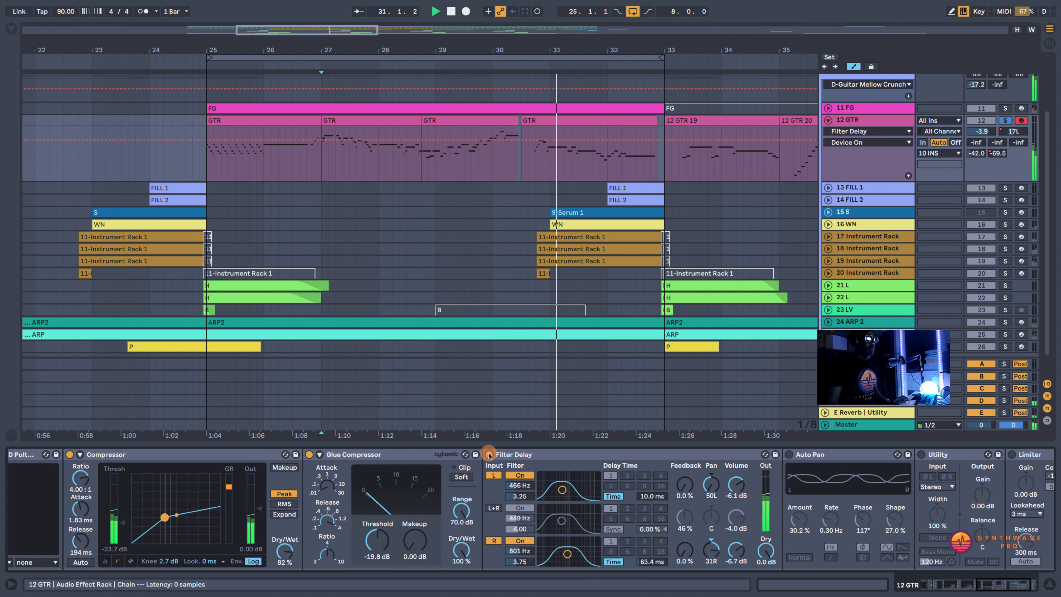
left_click(490, 455)
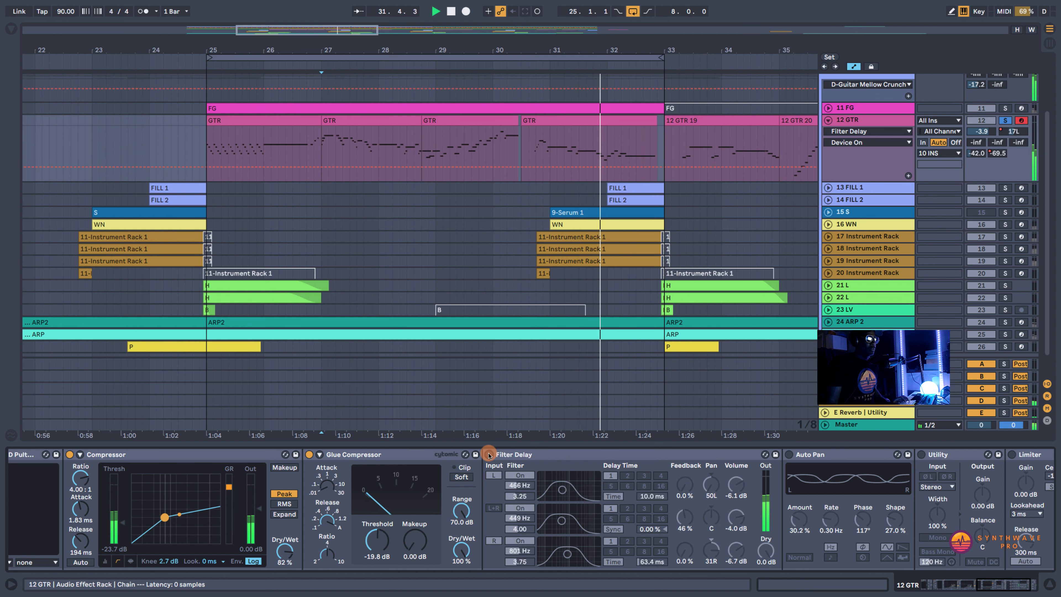
left_click(489, 454)
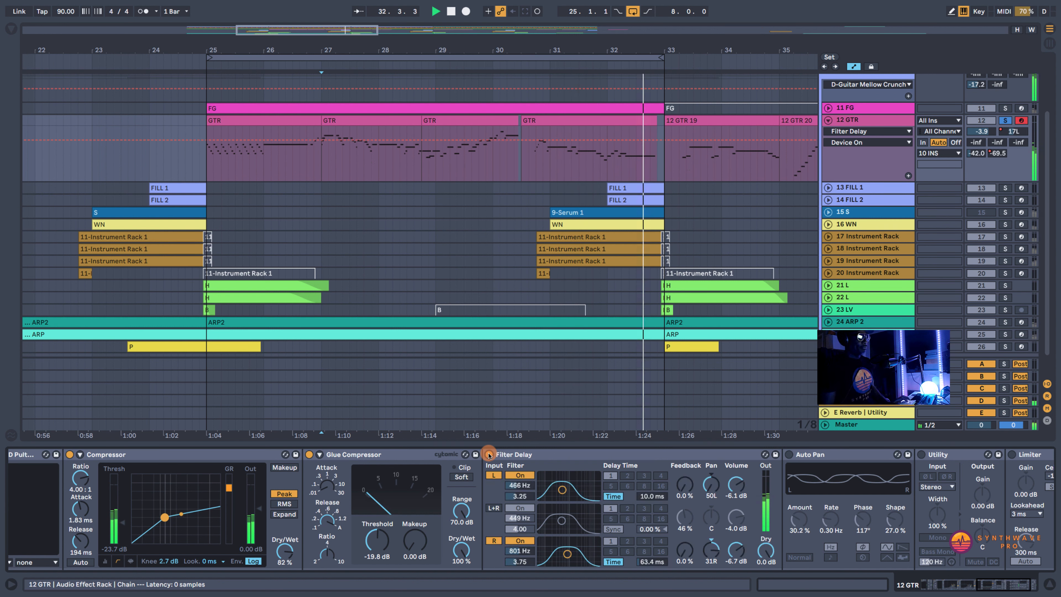
key("space")
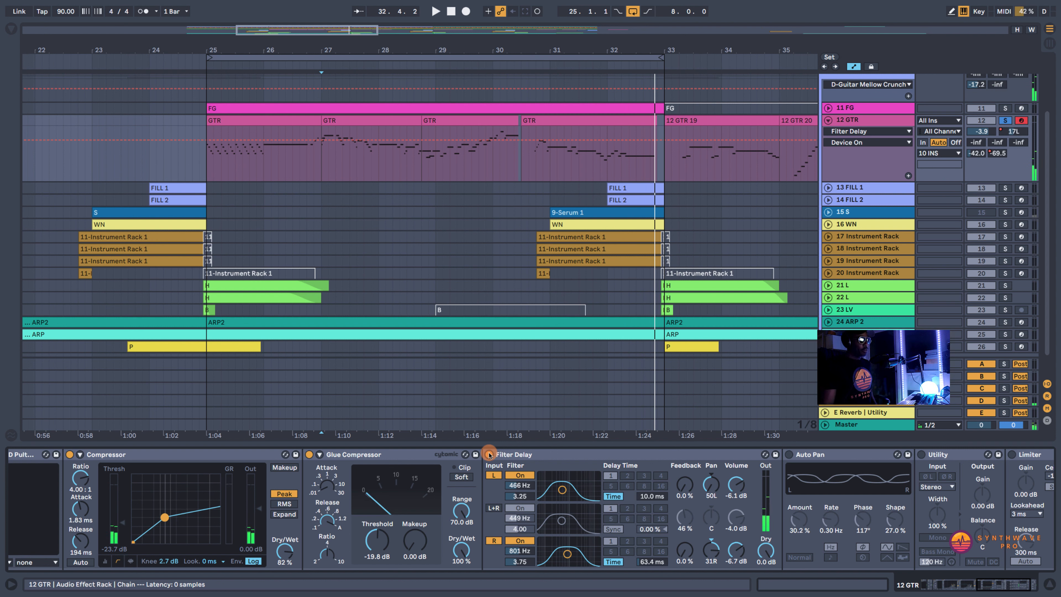
- Enable the Auto Pan after the Filter Delay on the GTR track
left_click(789, 454)
left_click(834, 455)
left_click(807, 521)
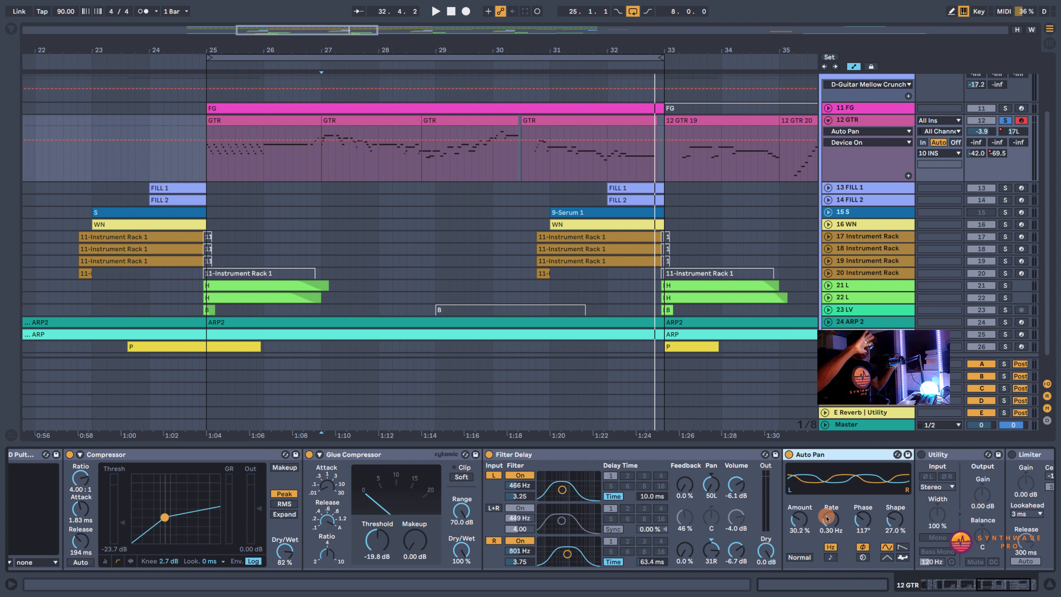
- Play the GTR track and compare the sound with the Auto Pan off and on, leaving it active
key("space")
left_click(789, 455)
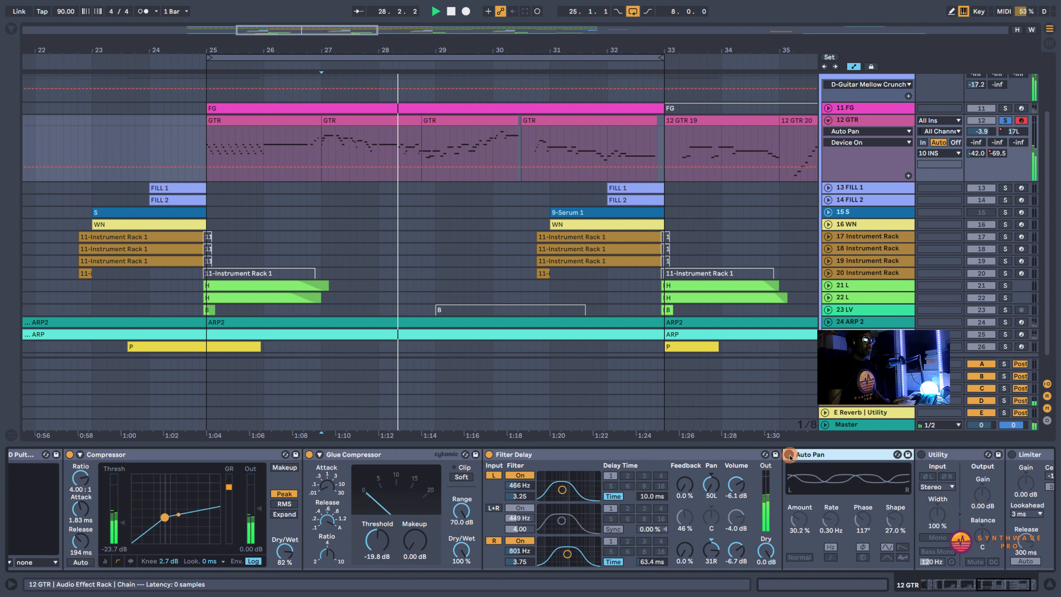
left_click(789, 455)
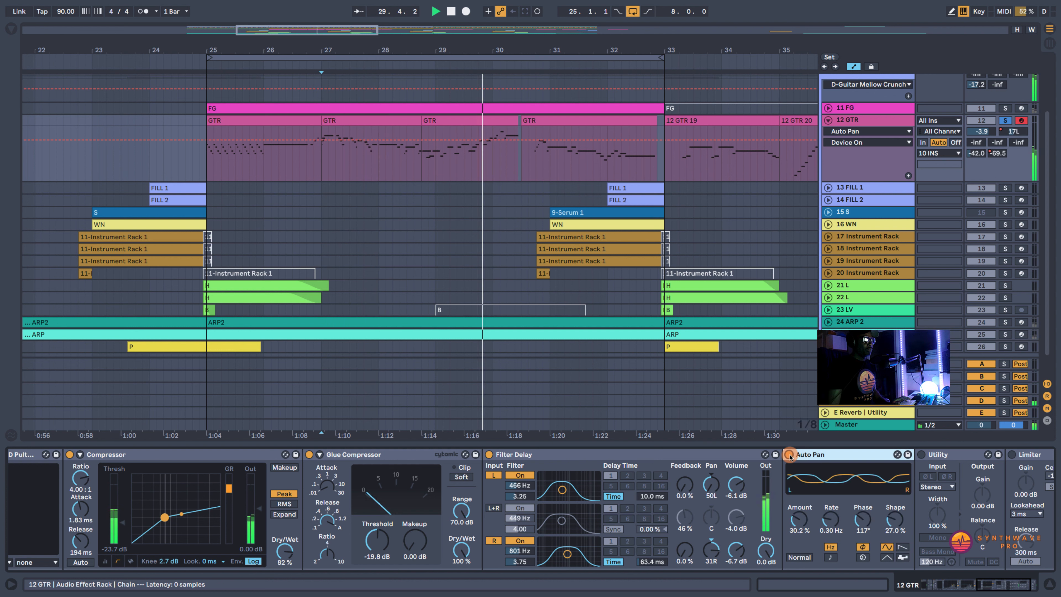
left_click(789, 454)
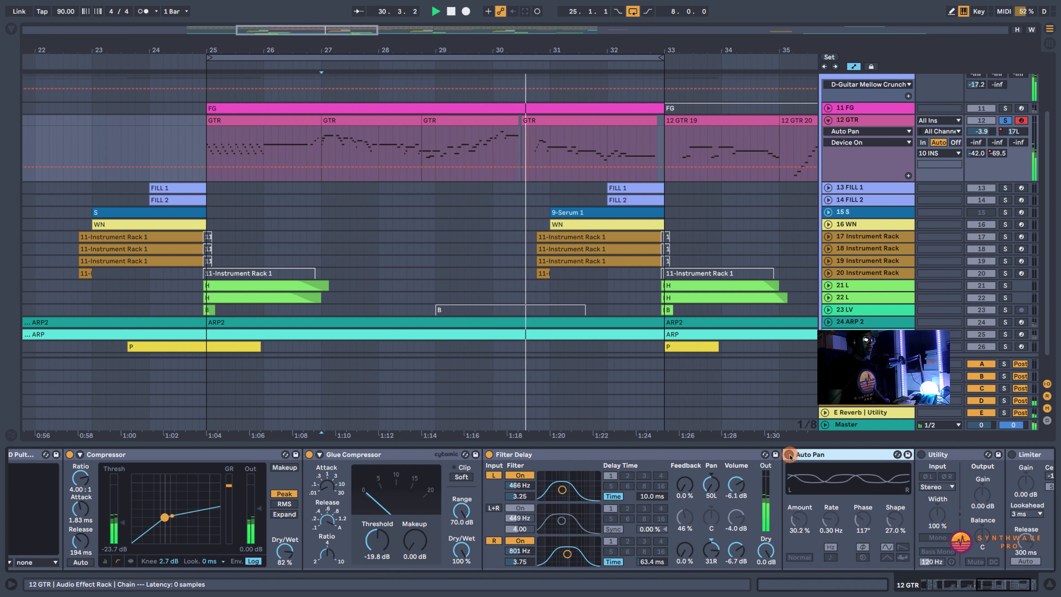
left_click(789, 454)
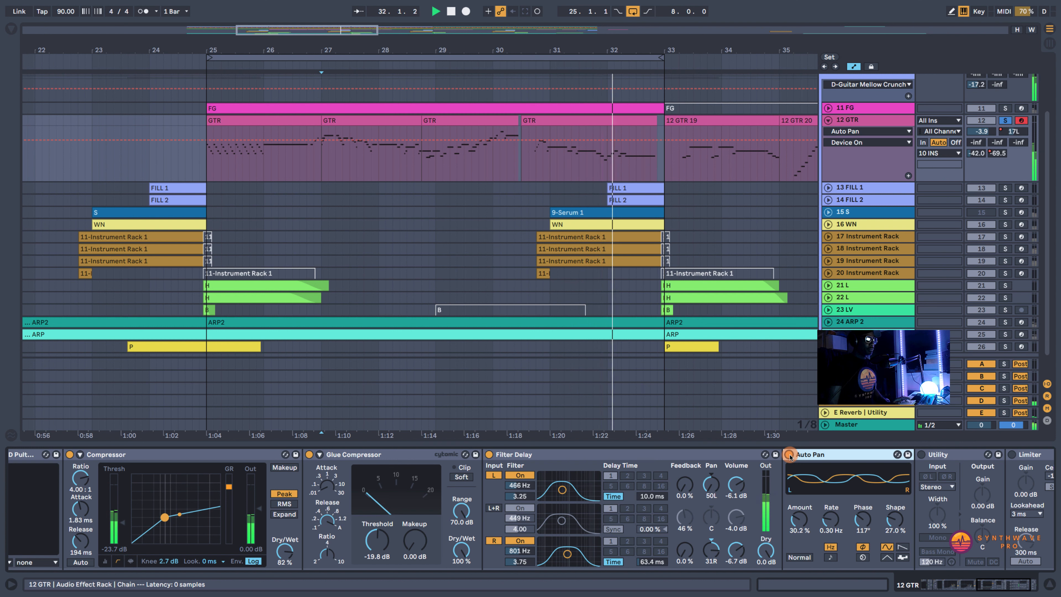
left_click(789, 454)
left_click(789, 454)
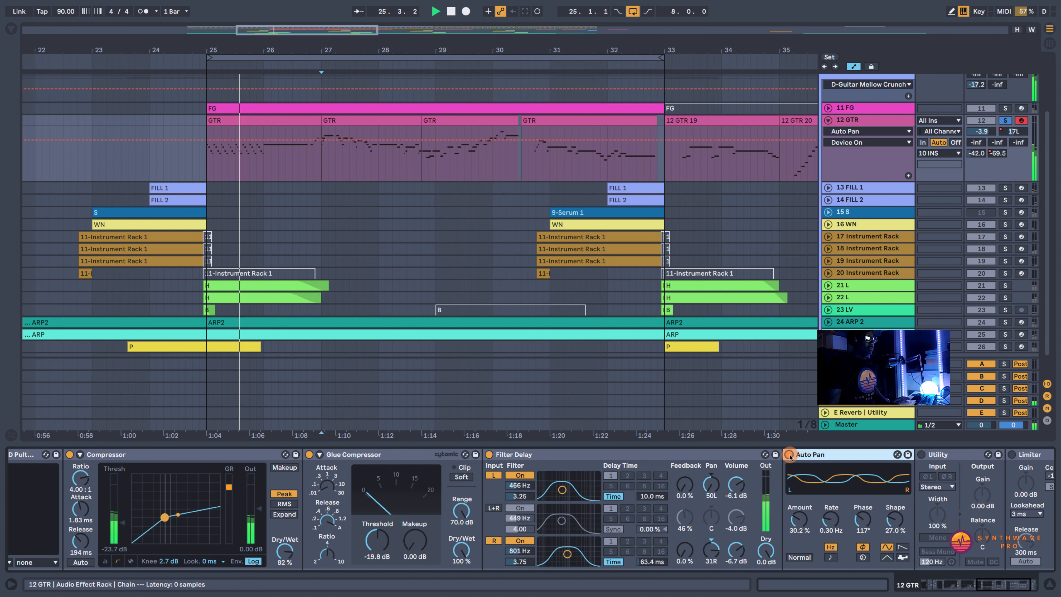
left_click(789, 455)
left_click(789, 454)
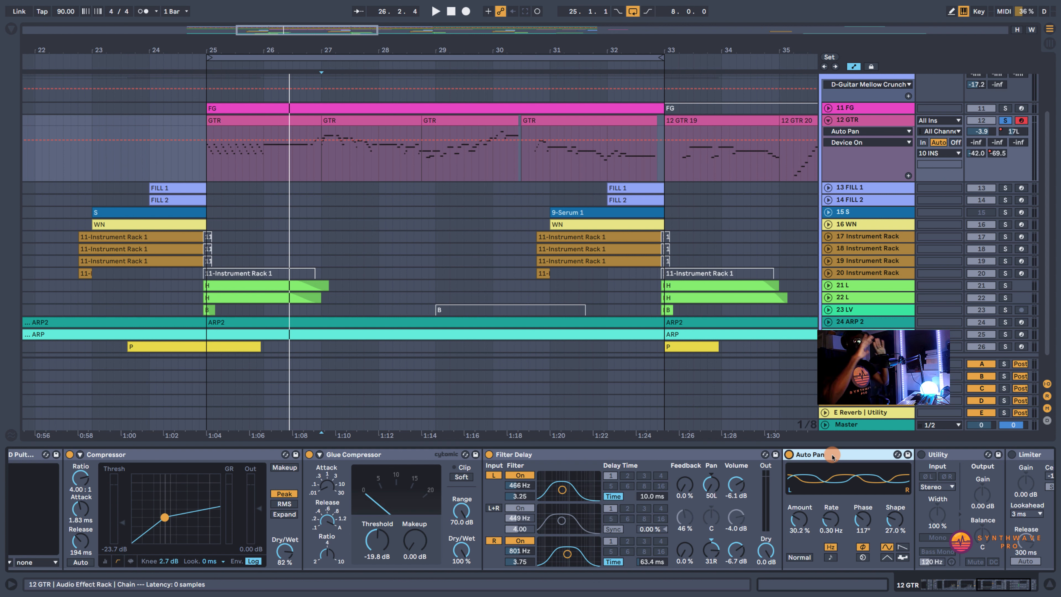
- Bypass the Utility directly after Spire-1.1 and unsolo the GTR track to play the full mix from bar 25
left_click_drag(983, 588, 915, 589)
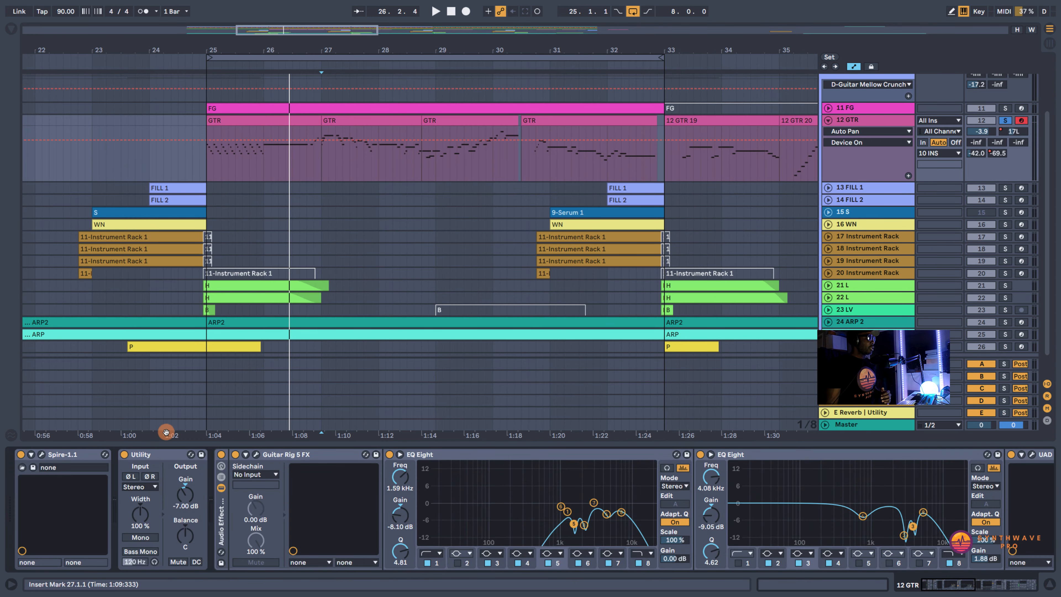
left_click(122, 455)
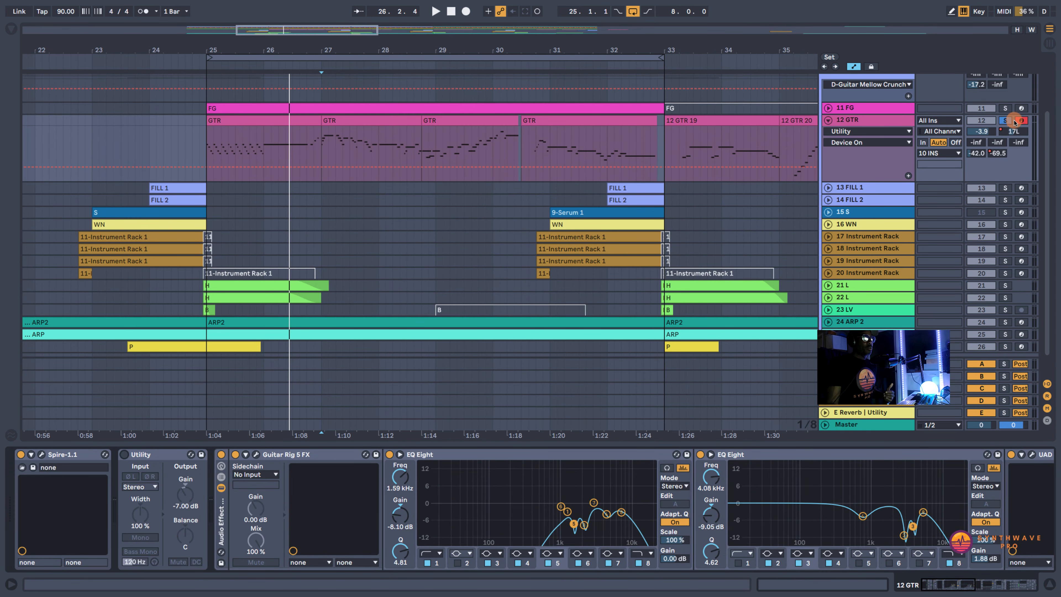
left_click(1006, 120)
left_click(226, 121)
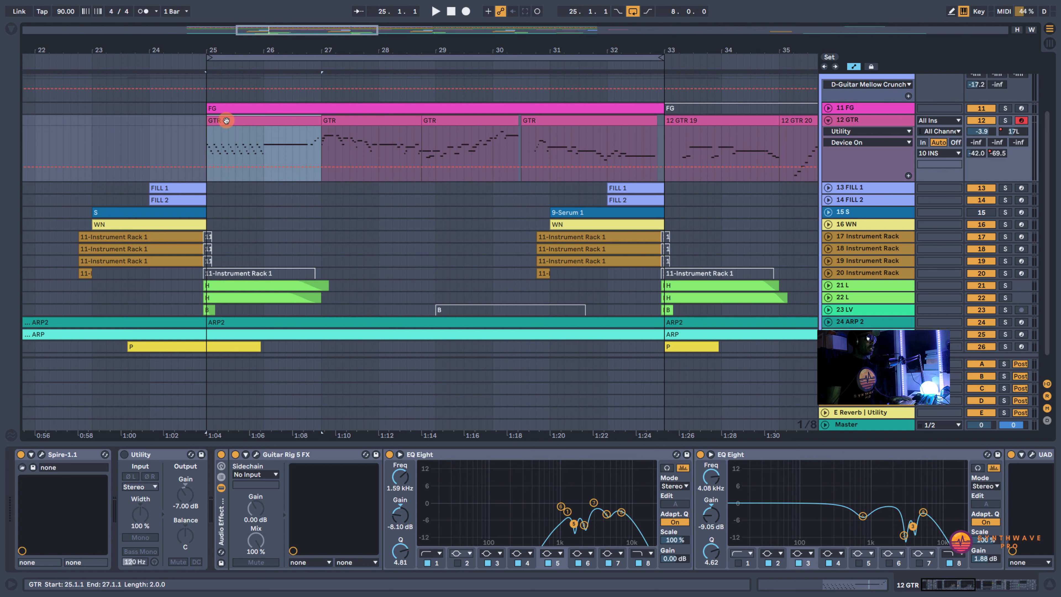
key("space")
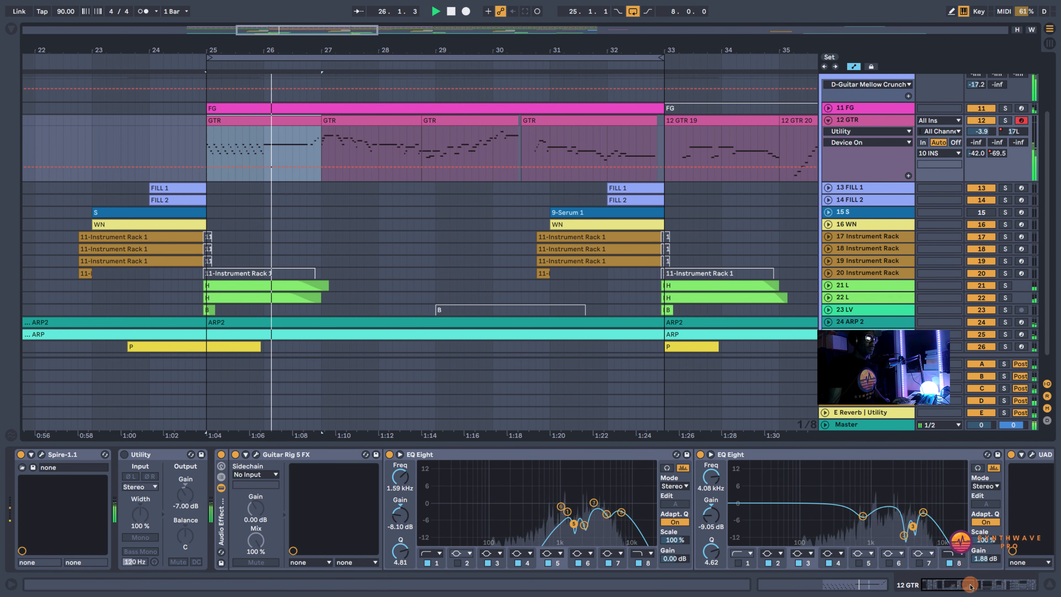
- Audition the full mix with both the Filter Delay and the Auto Pan bypassed, and re-enable both devices
left_click(997, 585)
left_click_drag(997, 587, 1026, 586)
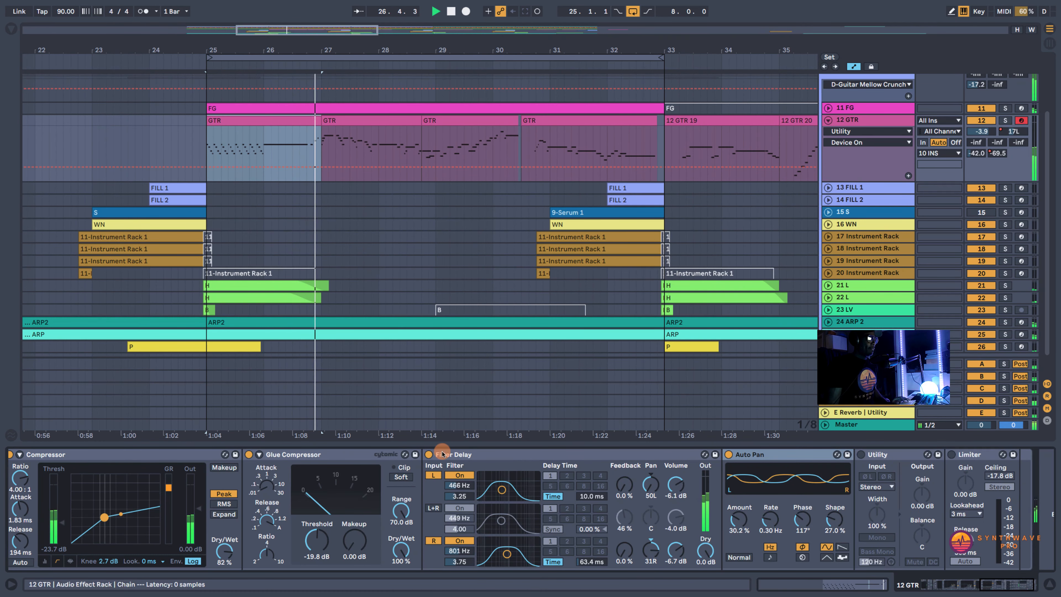
left_click(429, 455)
left_click(729, 455)
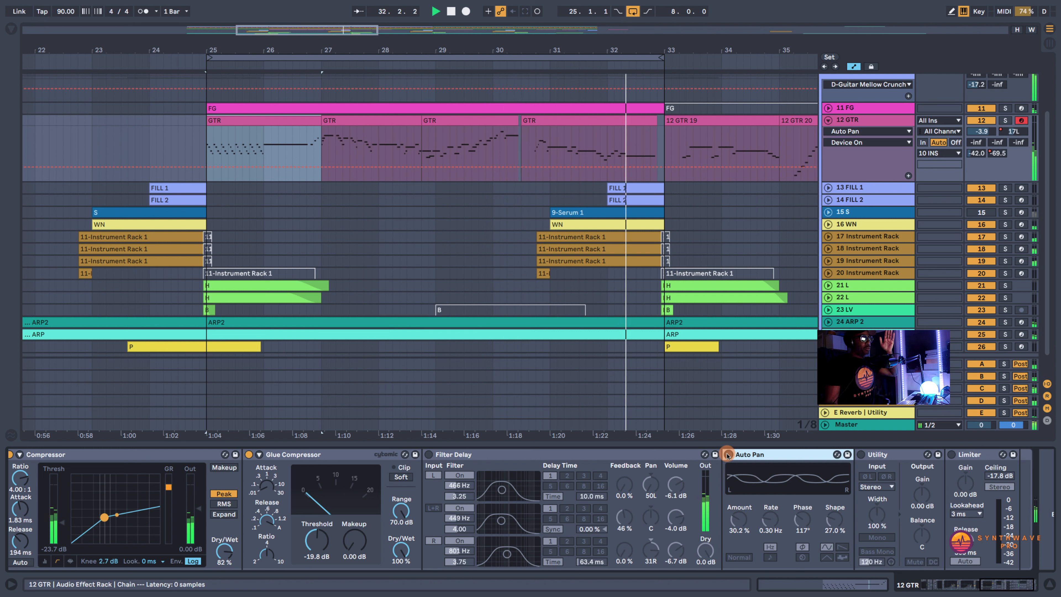
left_click(429, 455)
left_click(728, 455)
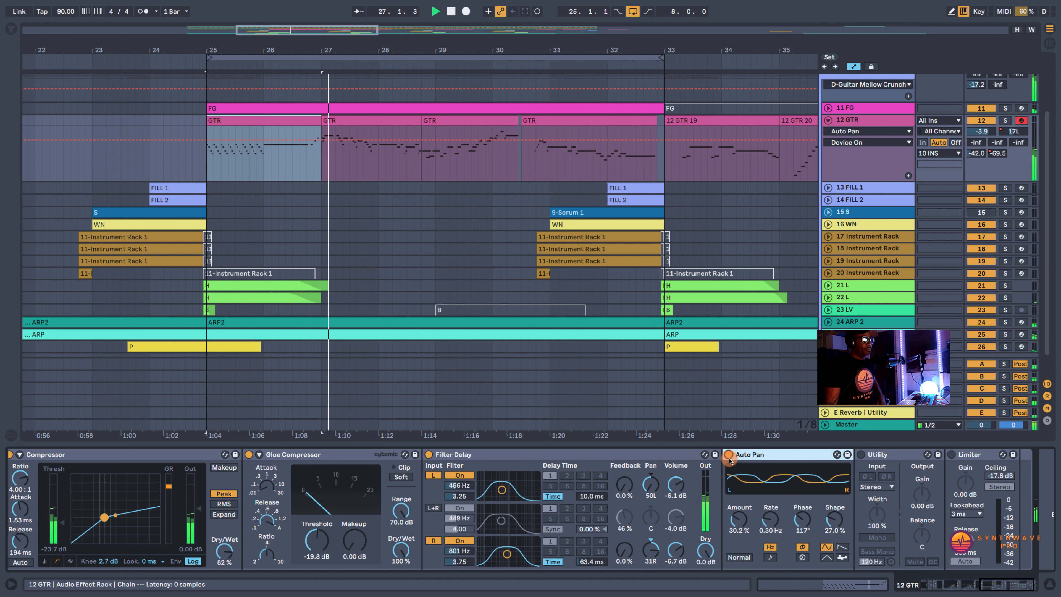
- Toggle the Auto Pan and the Filter Delay individually during the full mix, leaving both active and stopping playback
left_click(728, 454)
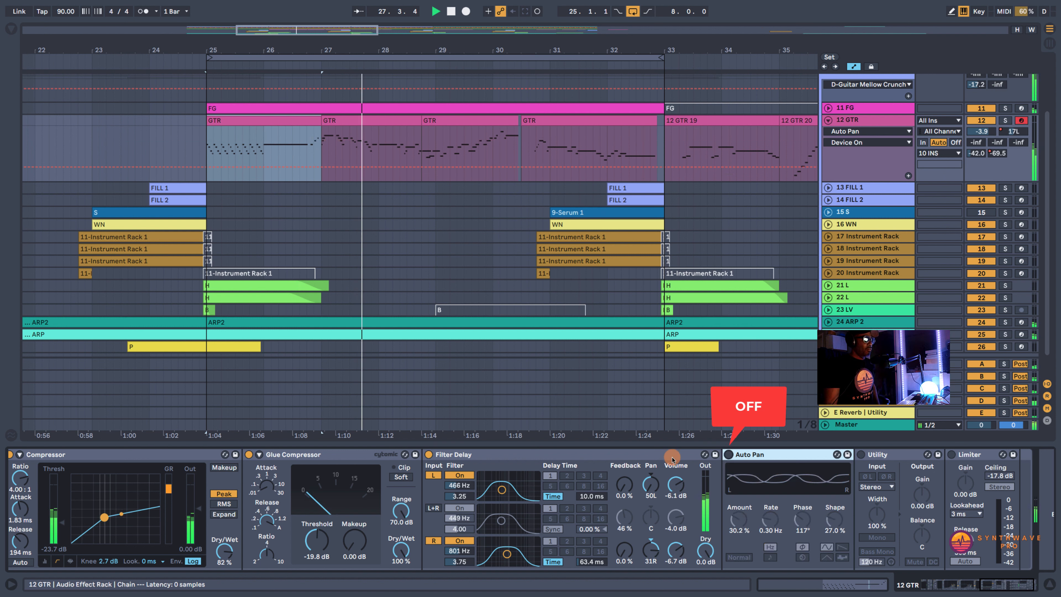
left_click(430, 455)
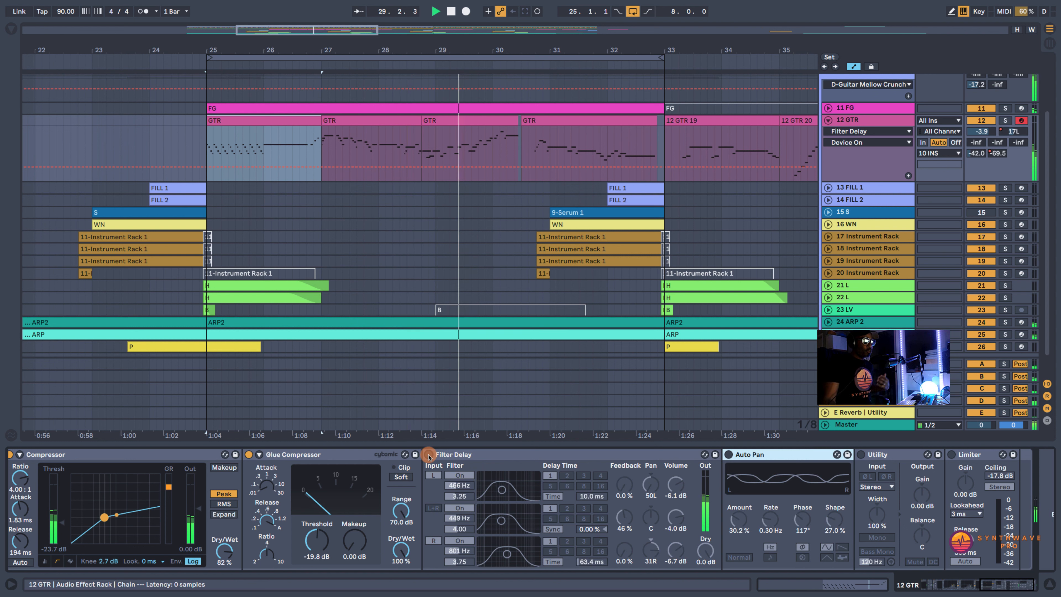
left_click(430, 455)
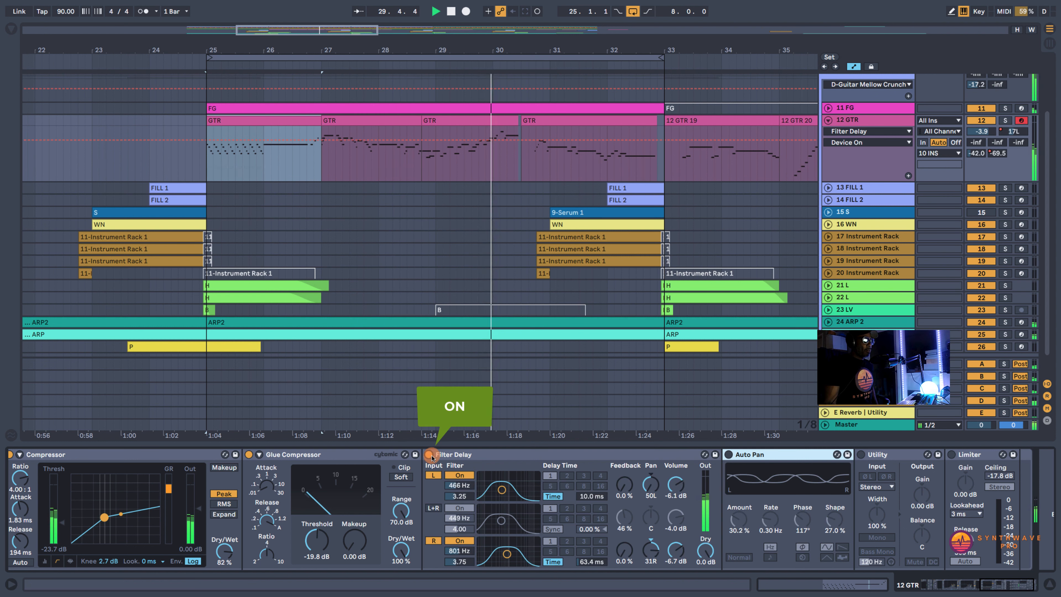
left_click(729, 455)
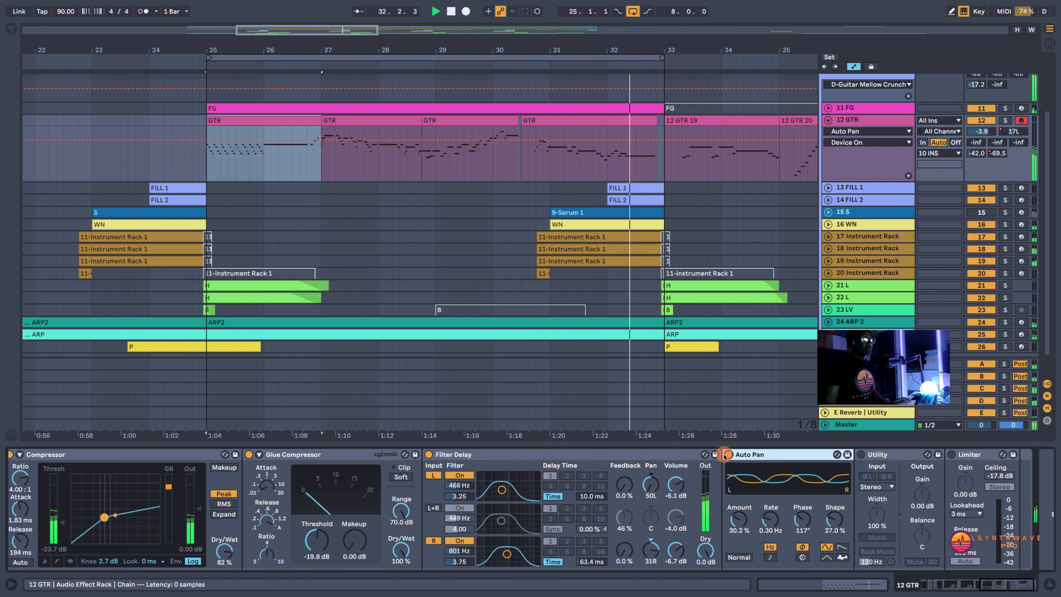
key("space")
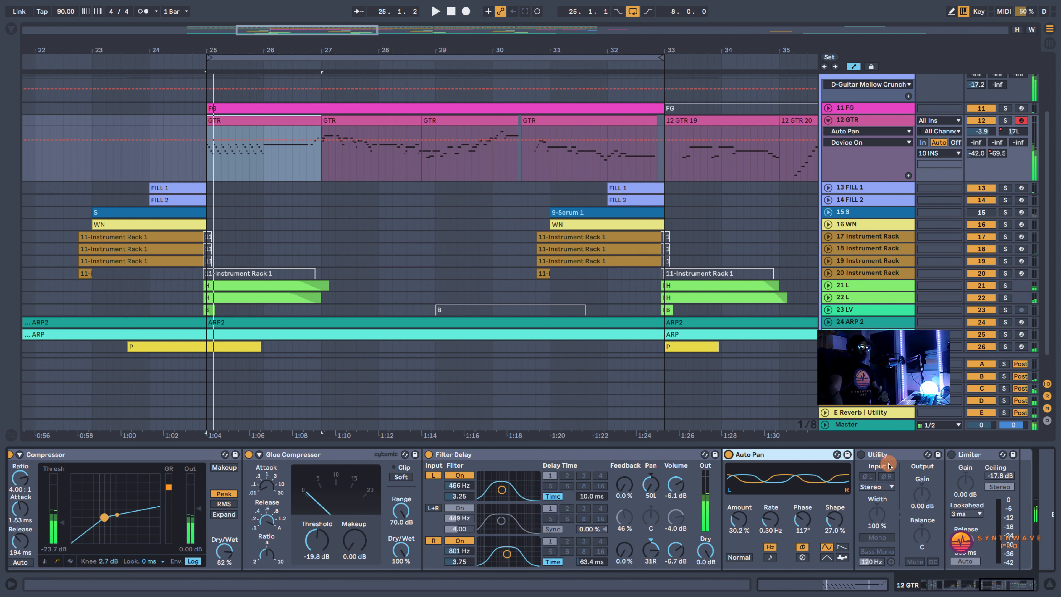
- Enable the Utility after the Auto Pan and the Limiter at the end of the GTR chain, and play the full mix
left_click(864, 455)
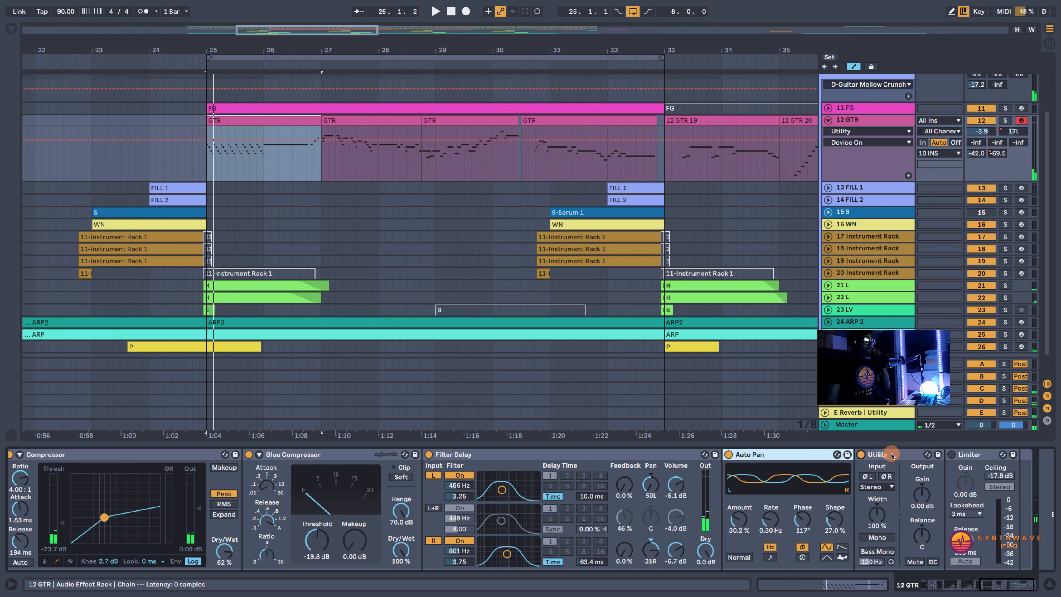
left_click(892, 455)
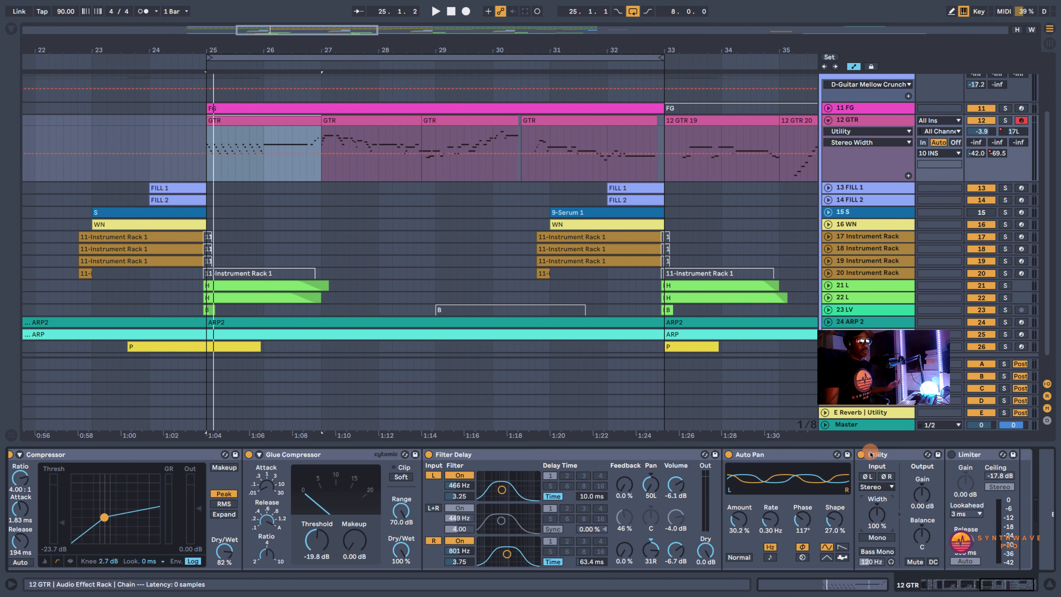
left_click_drag(985, 582, 996, 583)
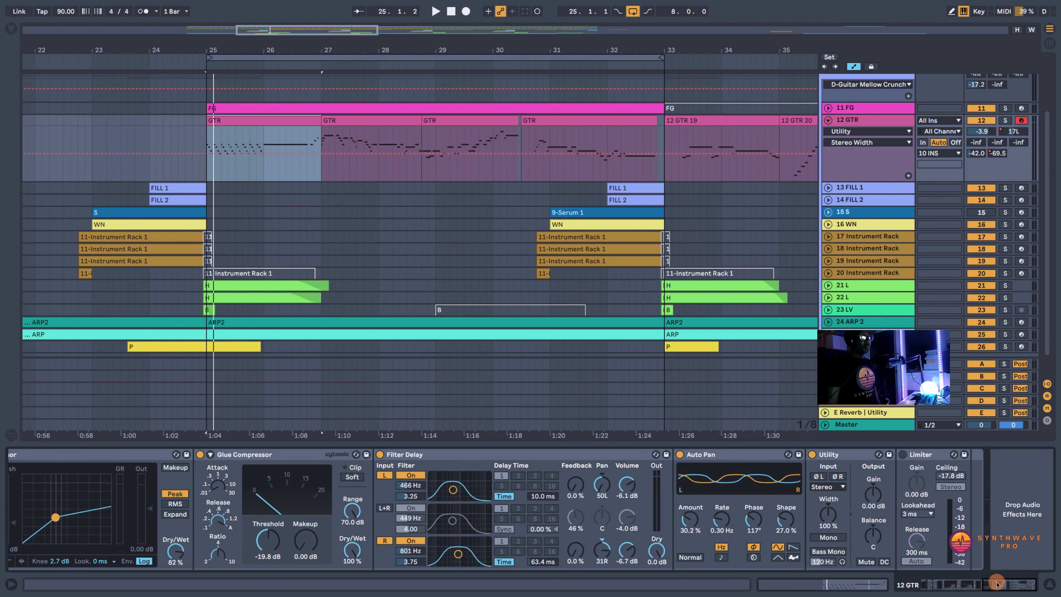
left_click(903, 455)
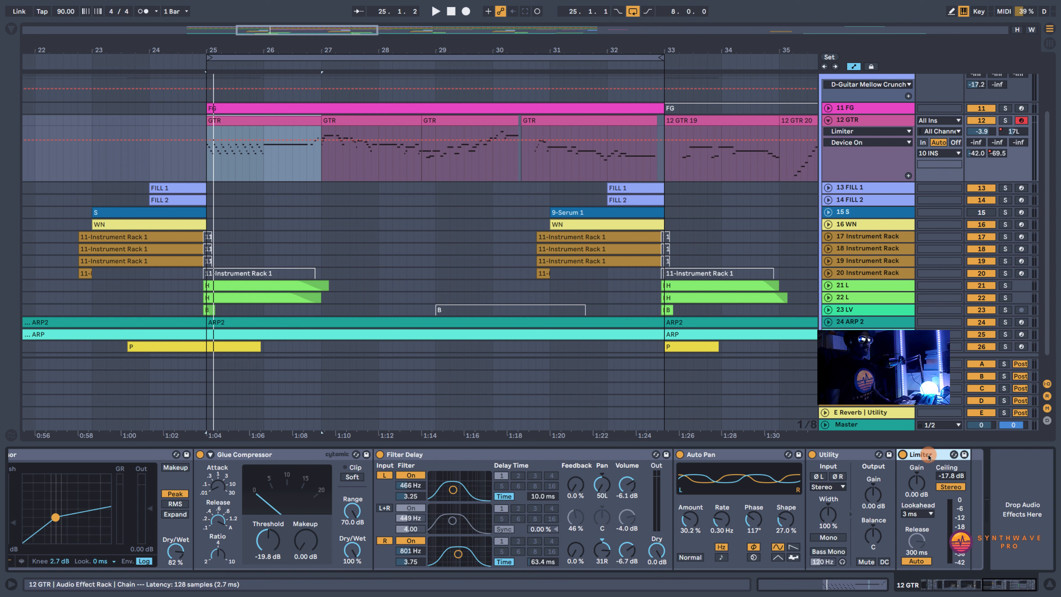
key("space")
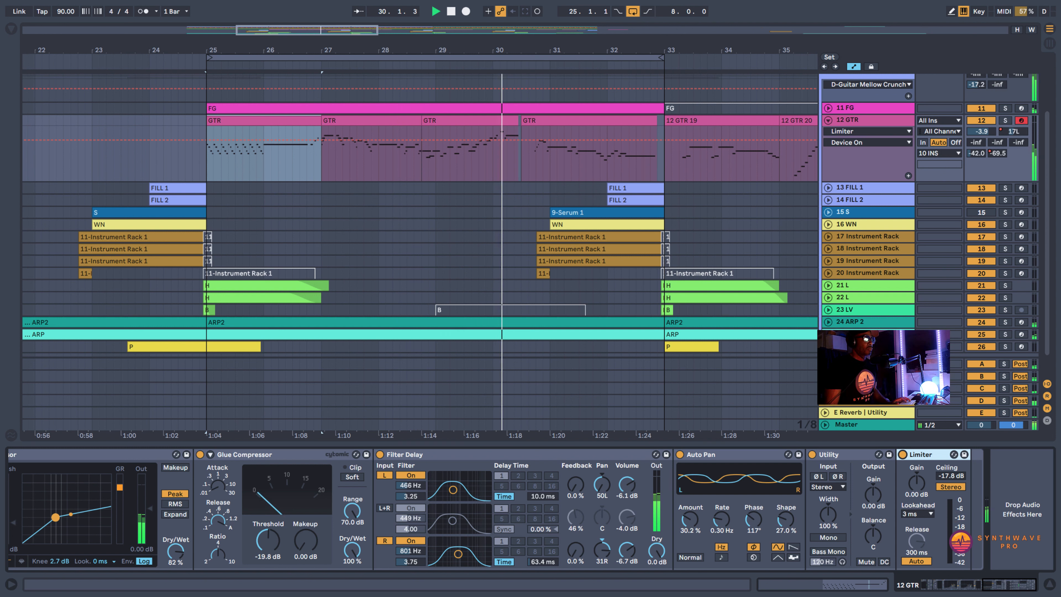
- Bypass the GTR track's Audio Effect Rack, enable the Utility after Spire-1.1, and play the full mix from bar 25
left_click_drag(999, 585, 930, 585)
left_click(221, 452)
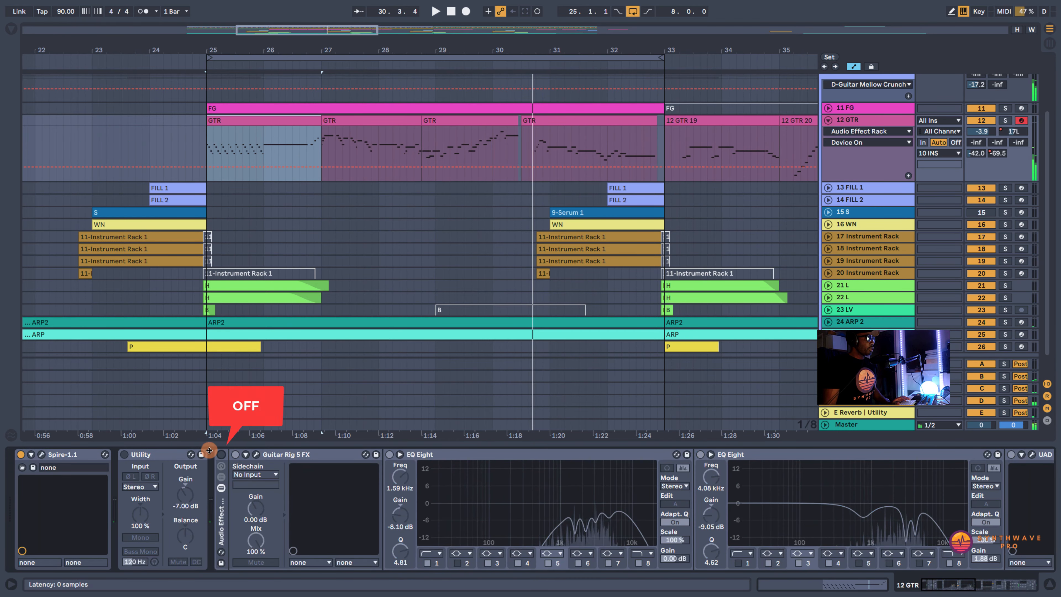
left_click(124, 454)
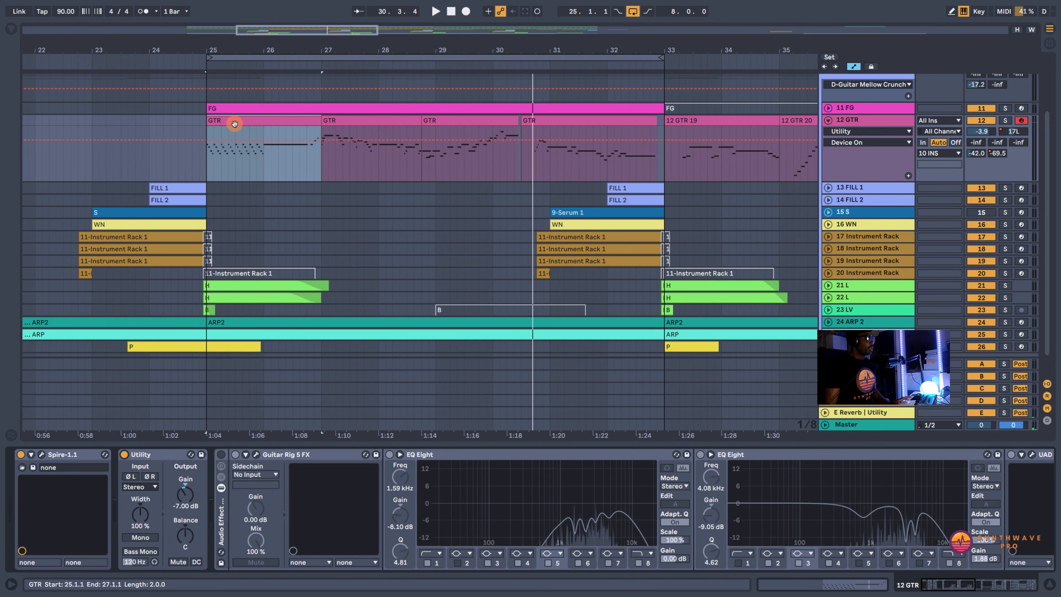
key("space")
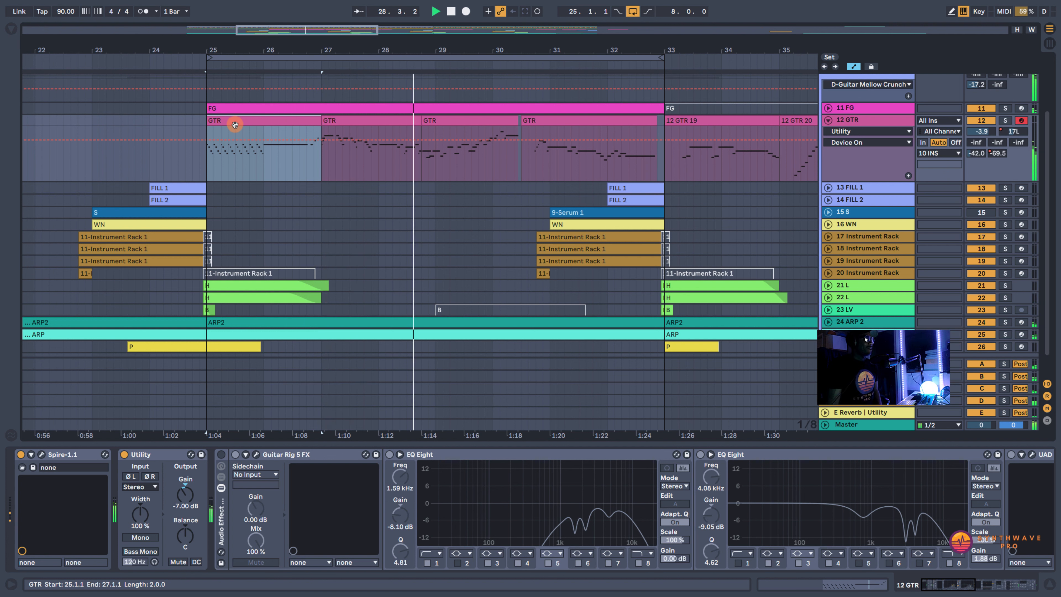
- Bypass the Utility after Spire-1.1 and re-enable the Audio Effect Rack during playback, finally stopping the full mix
left_click(125, 454)
left_click(222, 455)
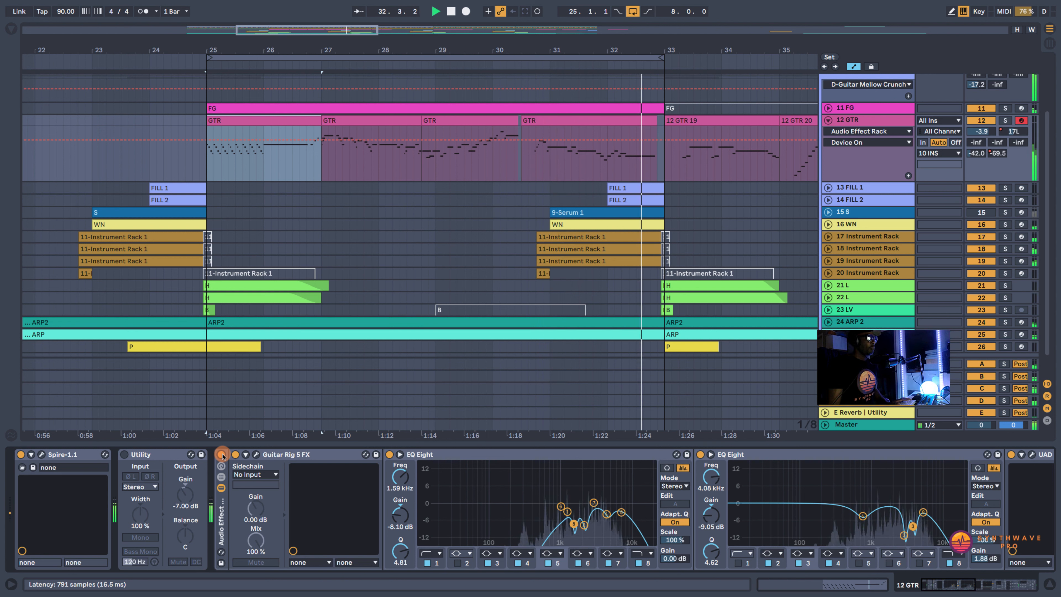
key("space")
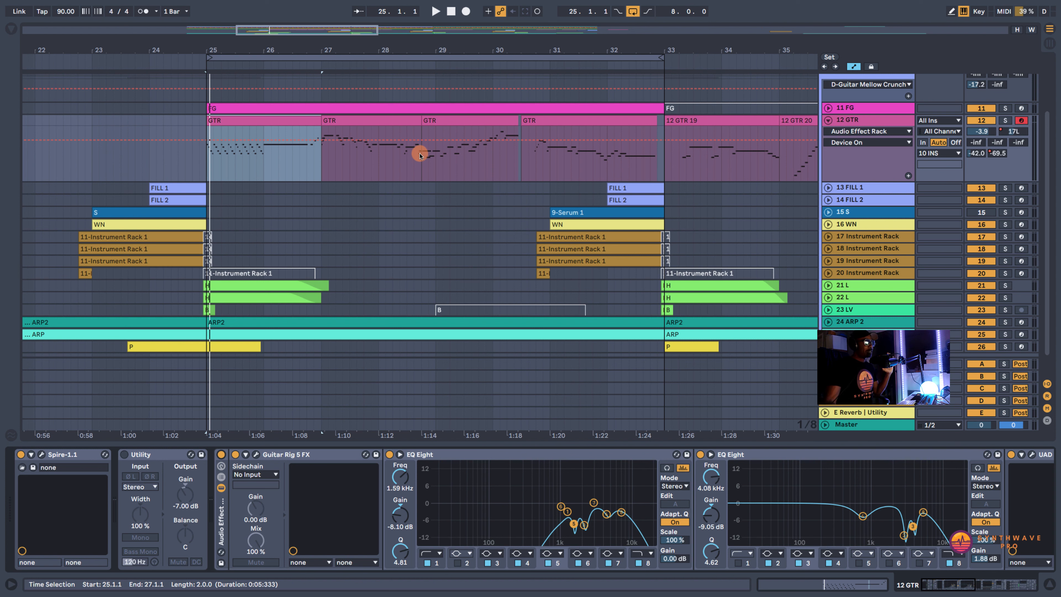
- Select the GTR track's time range from 30.2.1 to 30.3.1 and examine the end of the phrase up close
left_click_drag(507, 150, 519, 150)
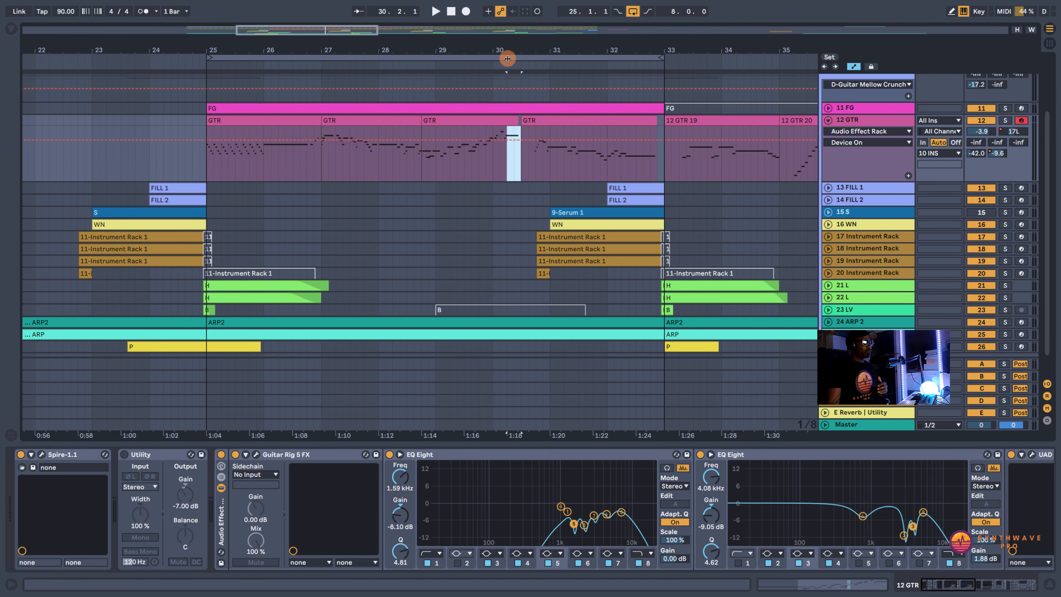
left_click_drag(511, 49, 510, 100)
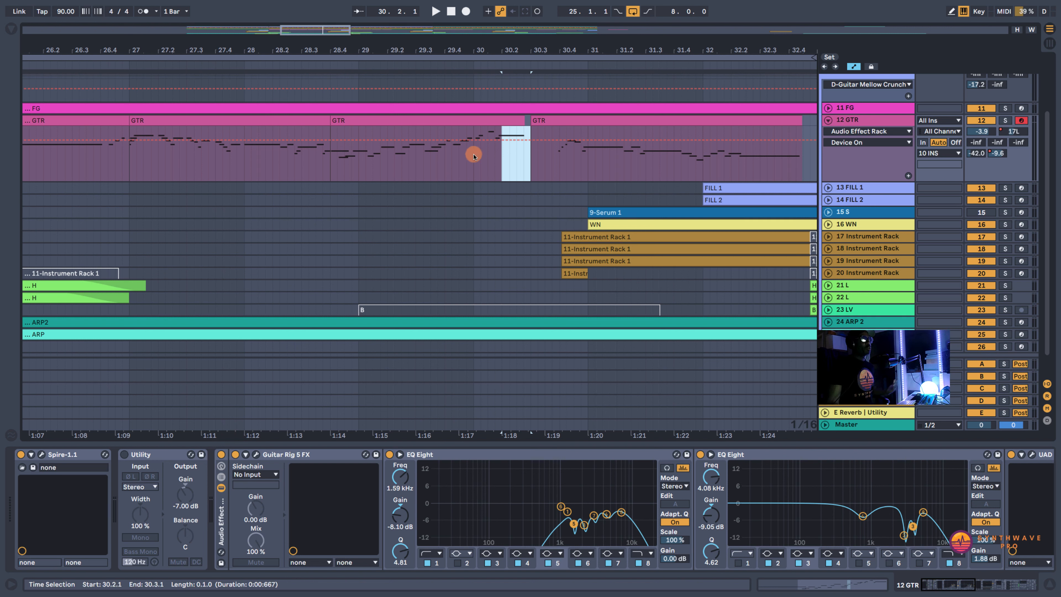
left_click(520, 153)
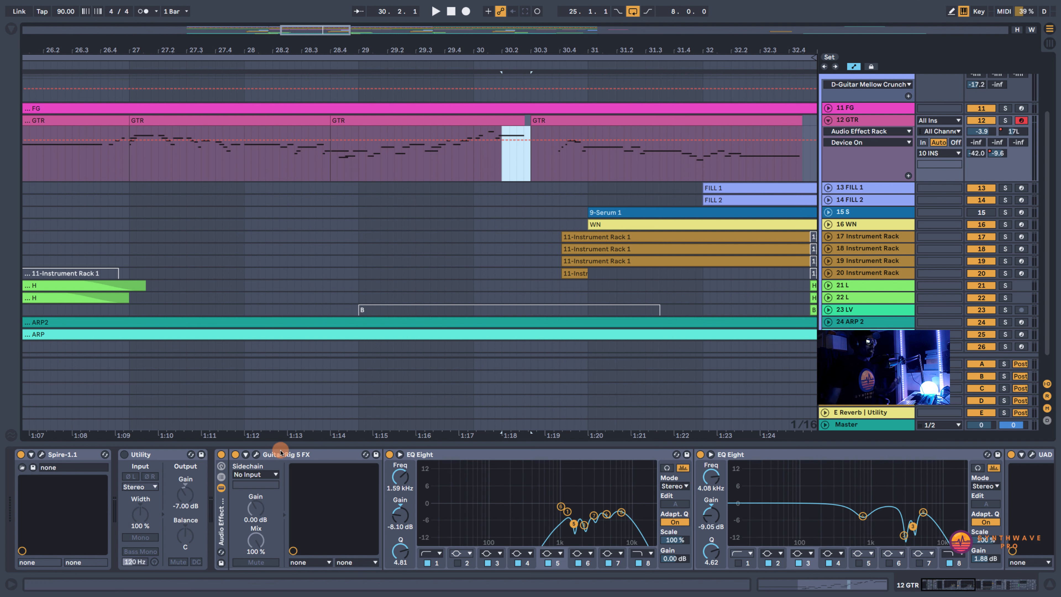
- Play the full mix from 28.4.1, stop it, and select the GTR track's phrase transition from 30.2.3 to 30.3.4
left_click(330, 155)
key("space")
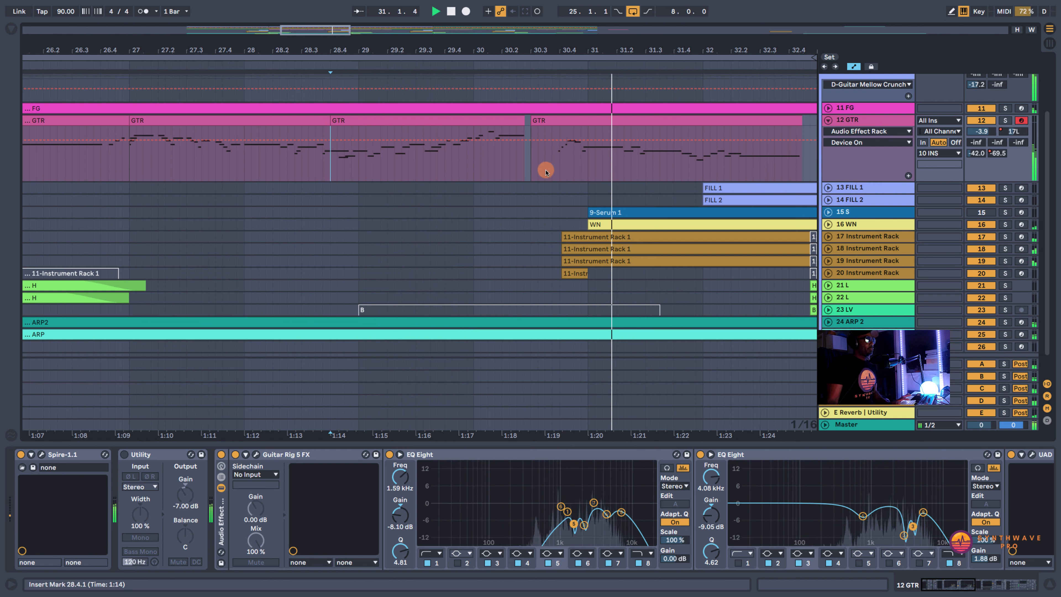
key("space")
left_click_drag(518, 154, 547, 151)
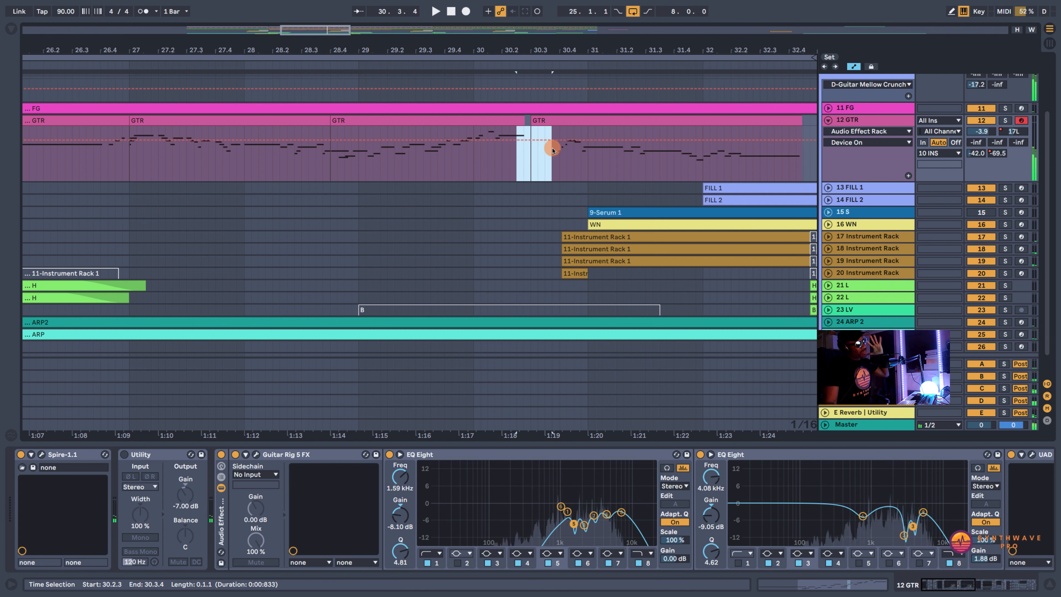